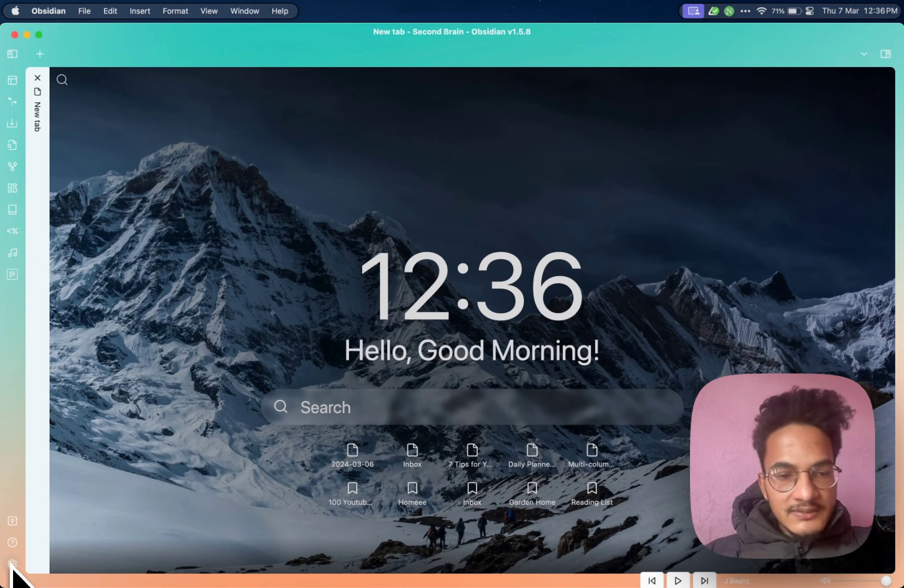
# Find the PDF++ plugin among the community plugins, install and enable it, and close the settings.
pyautogui.click(12, 564)
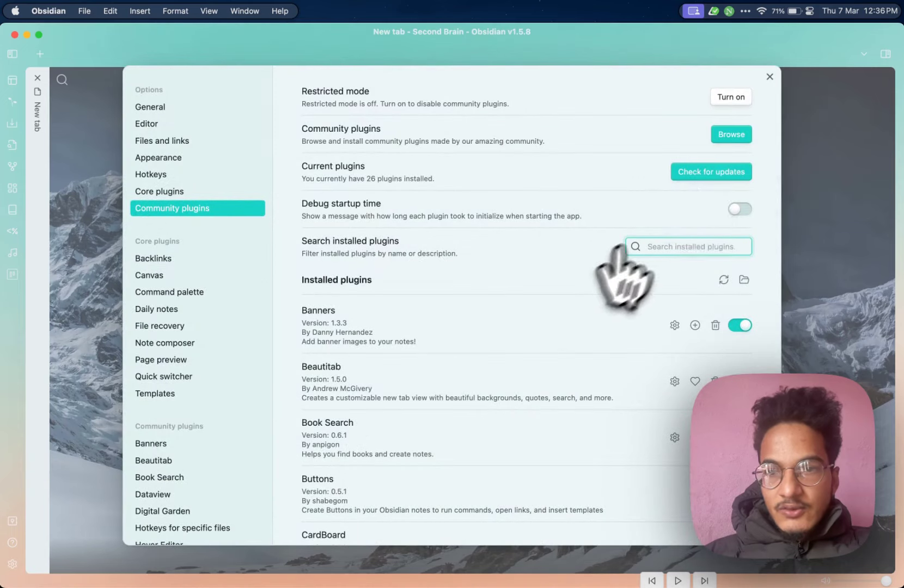
pyautogui.click(732, 136)
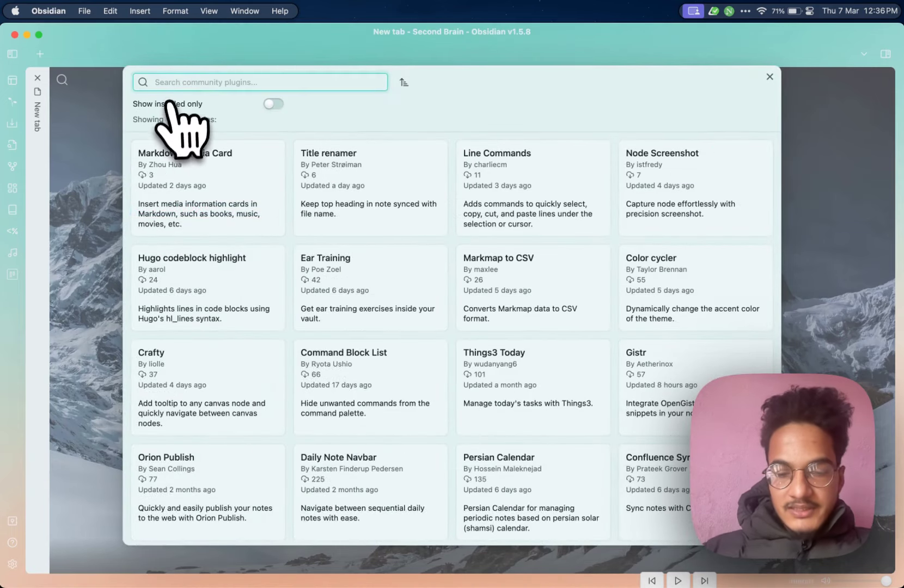
pyautogui.write('pdf+')
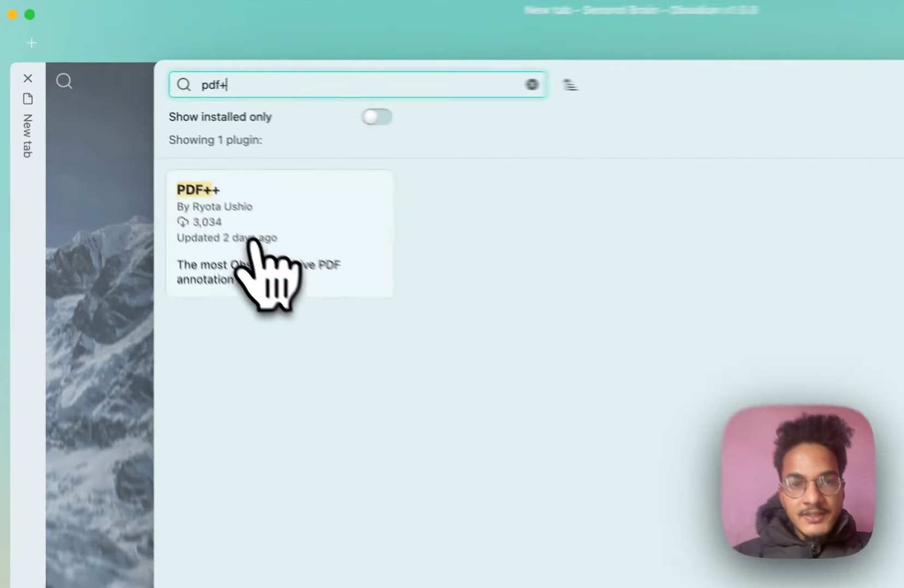
pyautogui.click(251, 240)
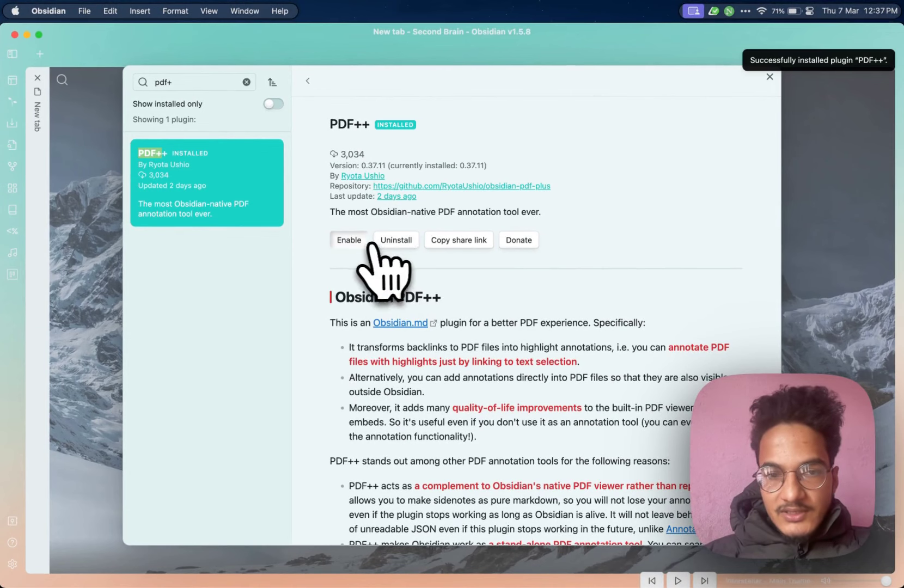
pyautogui.click(350, 240)
pyautogui.click(770, 77)
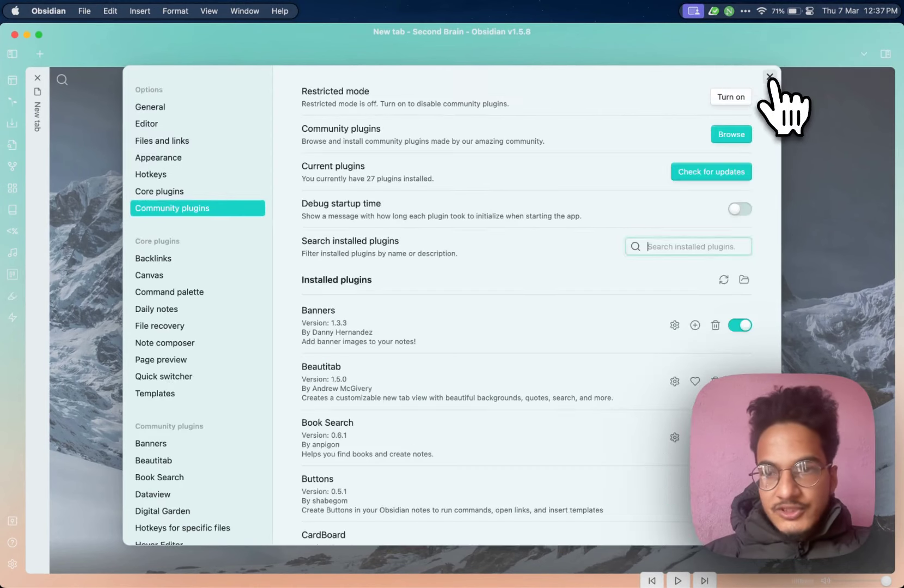
pyautogui.click(770, 79)
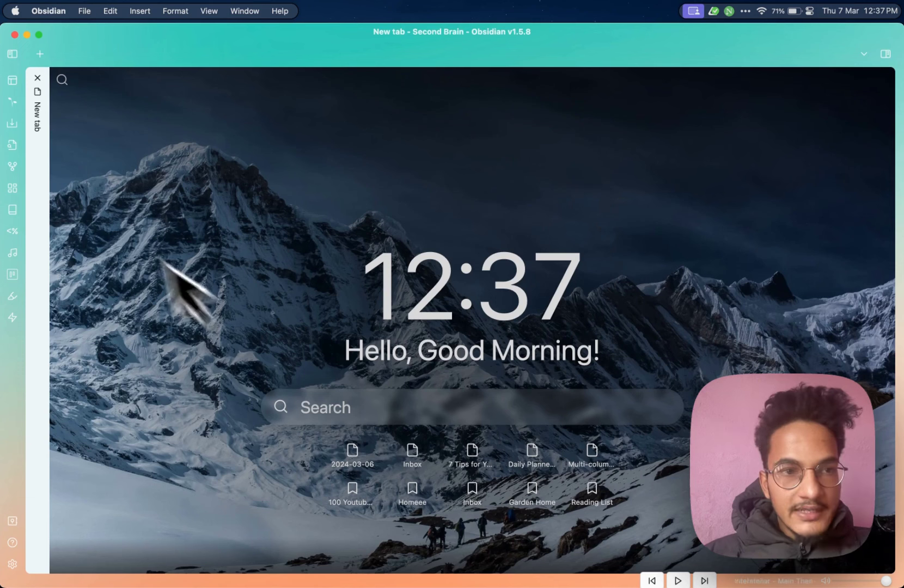
# Open the PDF "Hacking with macOS SwiftUI Edition" from the vault's files and hide the file explorer again.
pyautogui.click(12, 54)
pyautogui.scroll(-8, 90, 272)
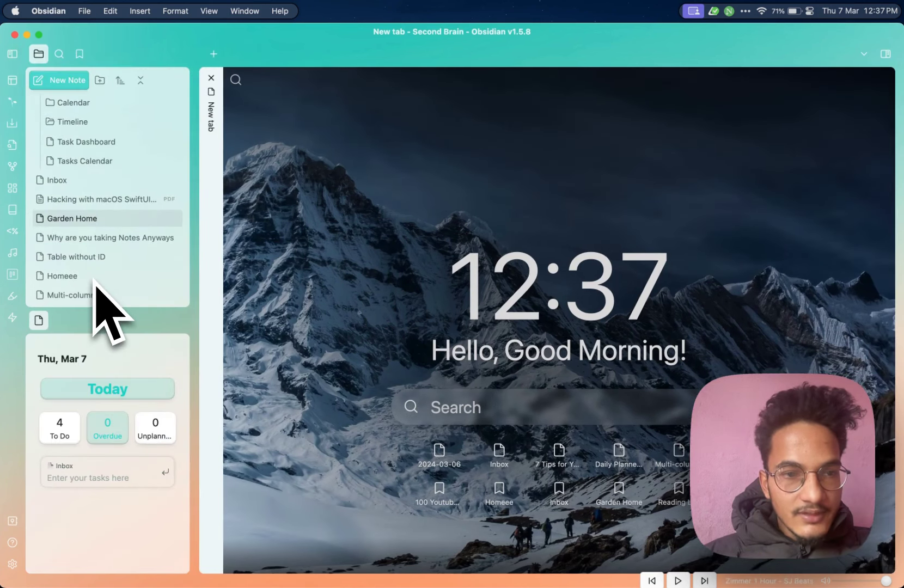
pyautogui.click(118, 199)
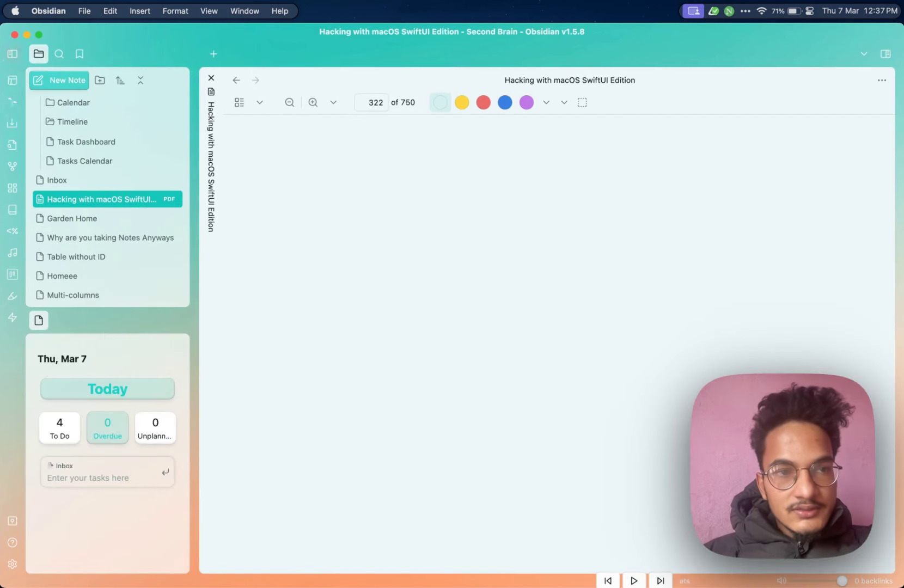
pyautogui.click(12, 54)
pyautogui.scroll(-10, 256, 311)
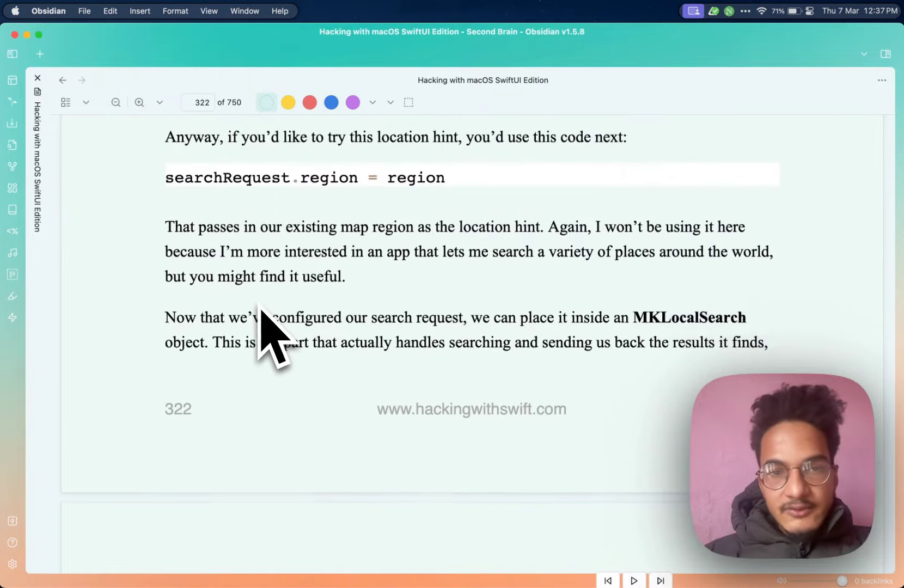
pyautogui.scroll(-3, 258, 311)
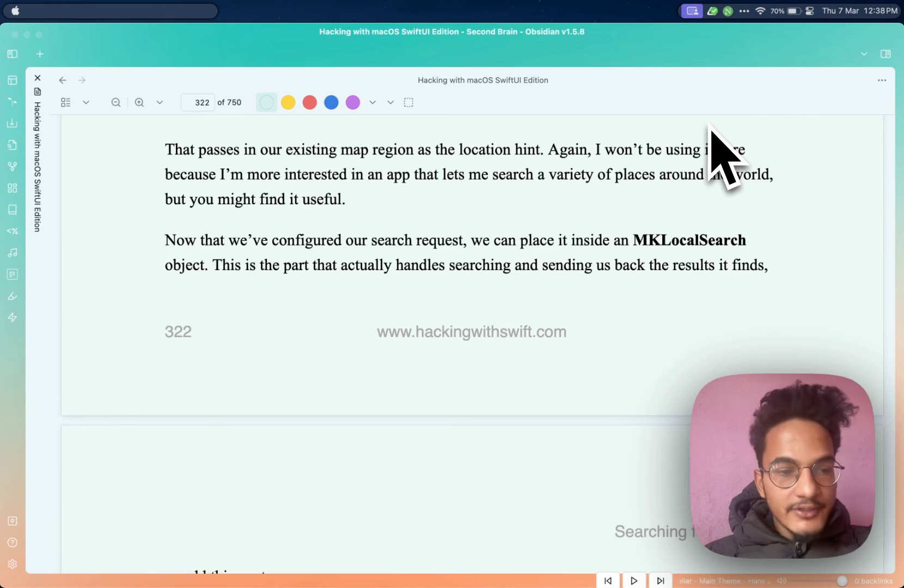
# Disable the PDF++ plugin and reopen the "Hacking with macOS SwiftUI Edition" PDF in the native viewer.
pyautogui.click(12, 564)
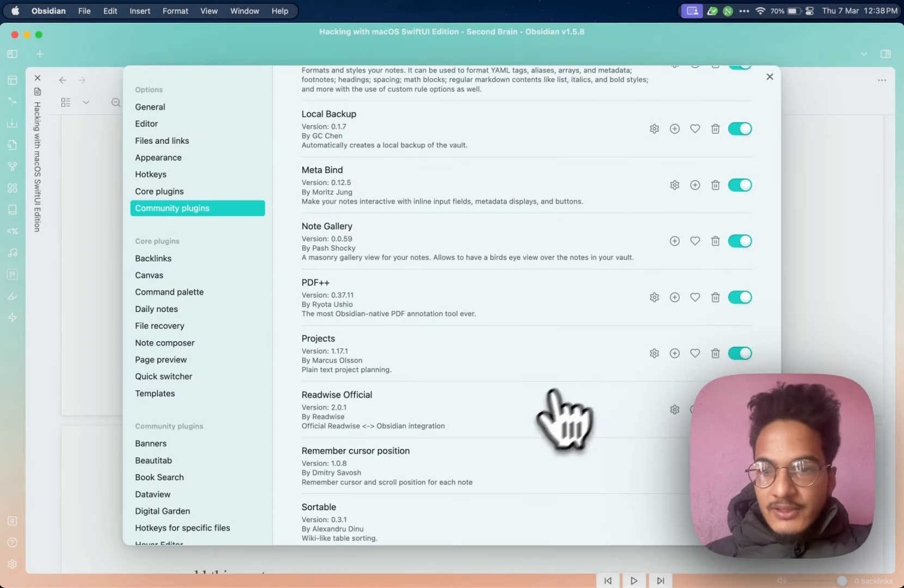
pyautogui.press('Escape')
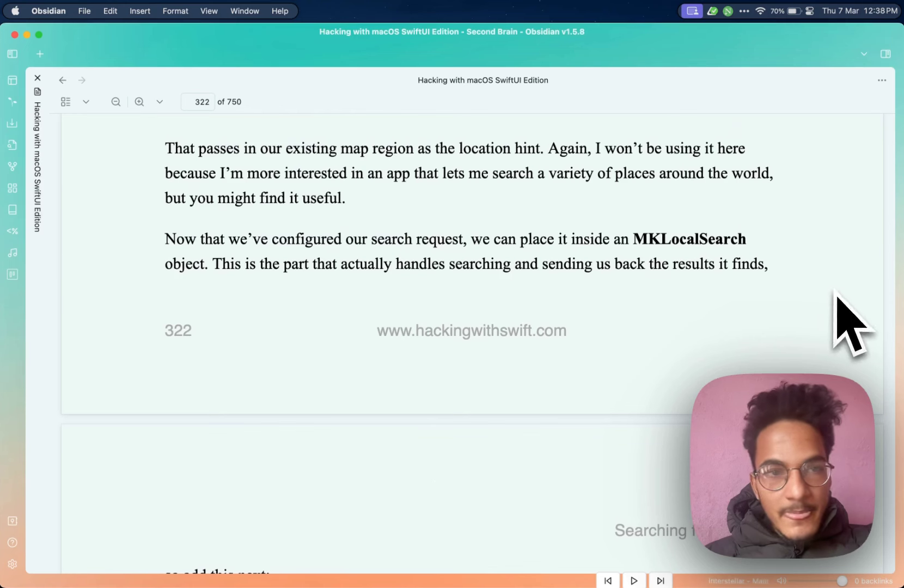
pyautogui.click(38, 77)
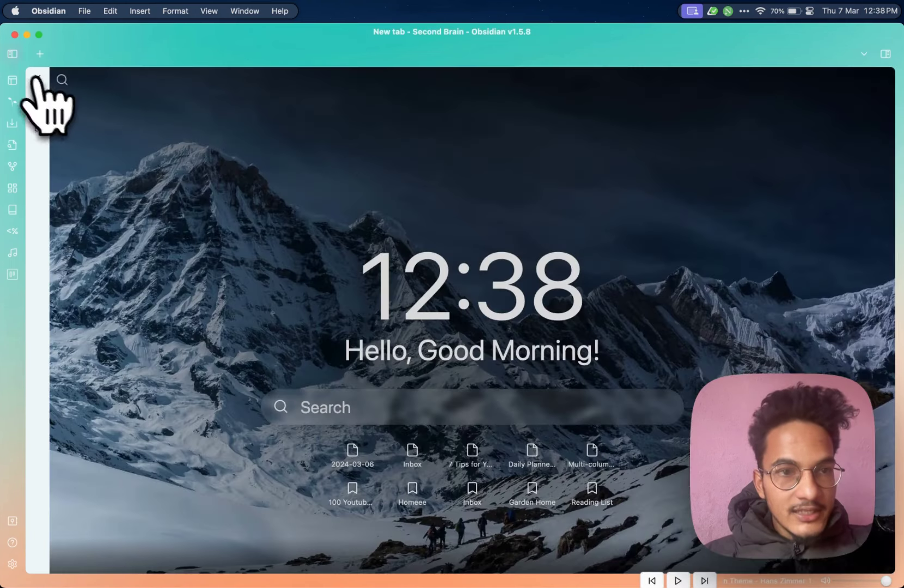
pyautogui.click(12, 54)
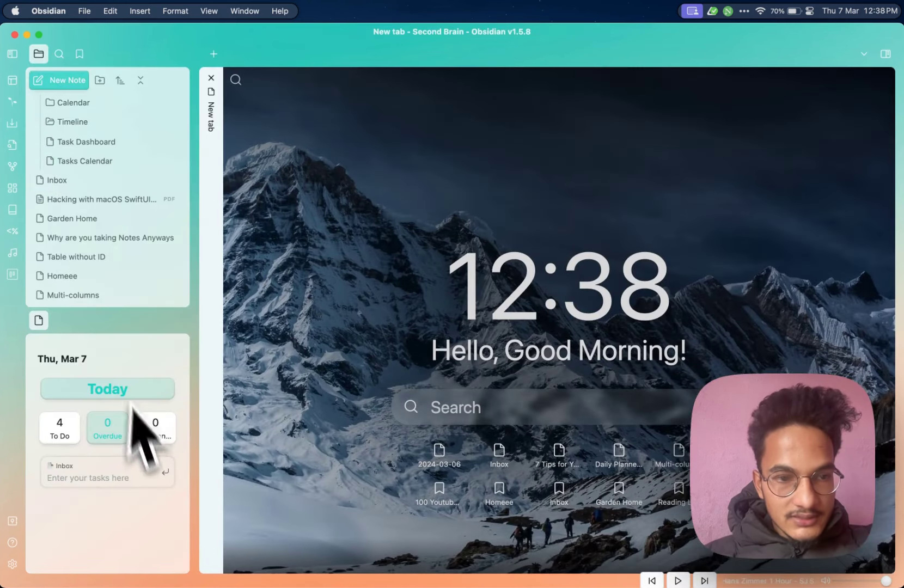
pyautogui.click(126, 200)
pyautogui.click(12, 53)
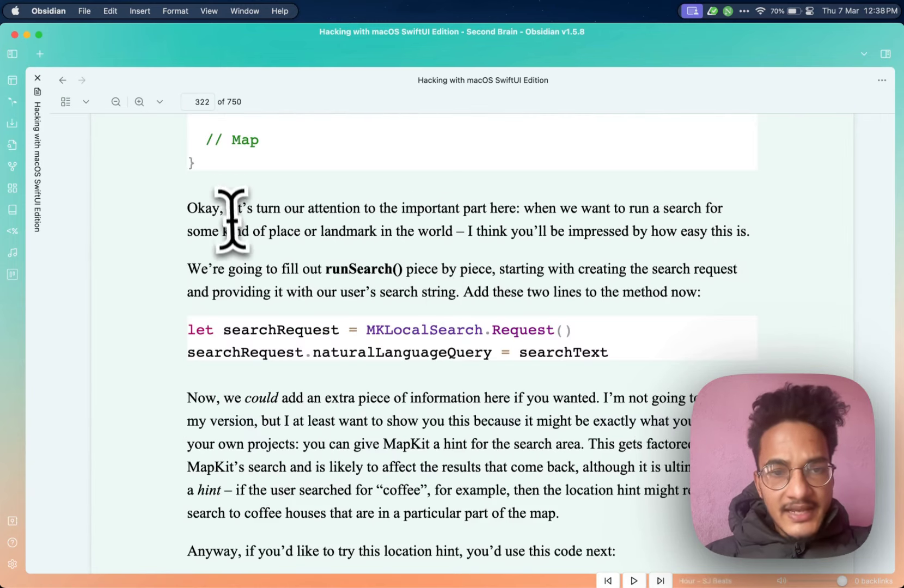
# Copy the passage from "let's turn our attention" to "landmark in the world" as a quote with its page link into a new note.
pyautogui.moveTo(226, 208); pyautogui.dragTo(436, 224)
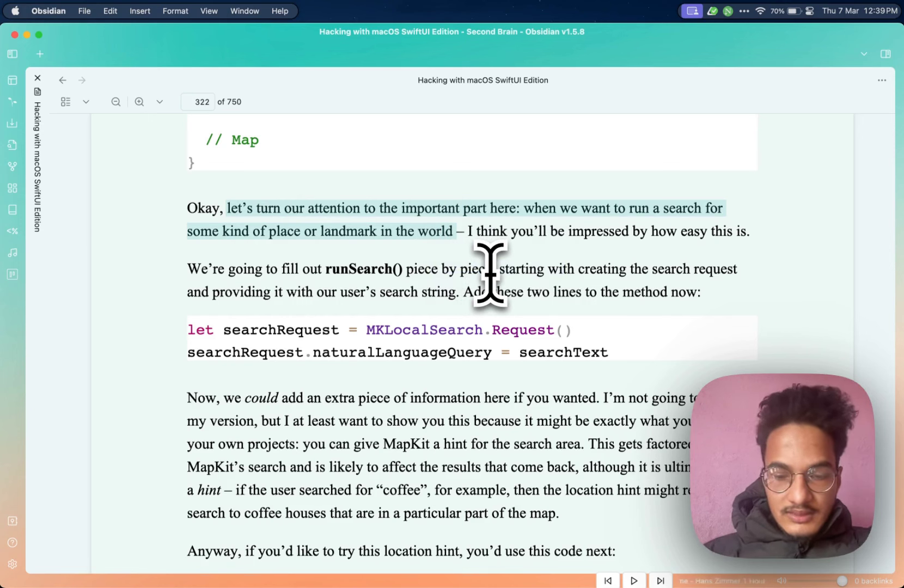
pyautogui.press('super+n')
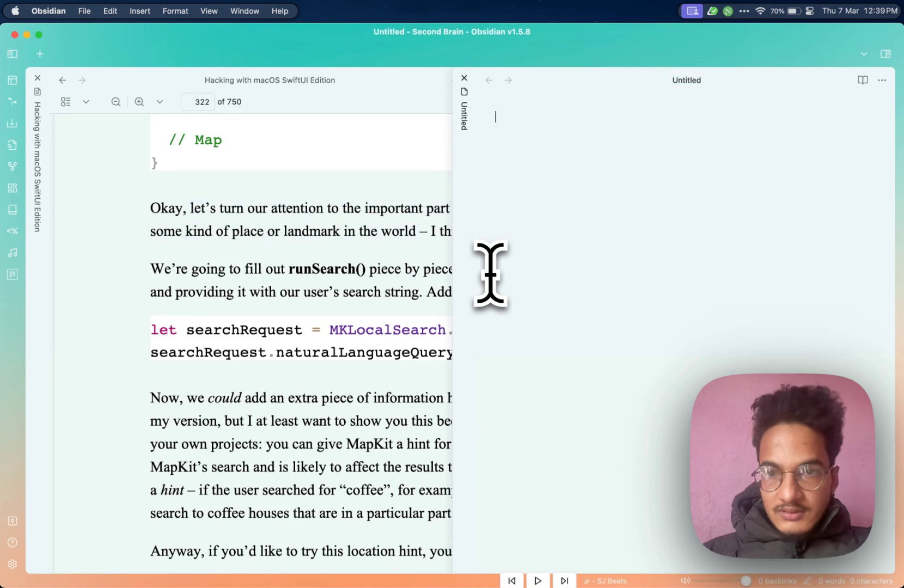
pyautogui.write("> let's turn our attention to the important part here: when we want to run a search for some kind of place or landmark in the world  [[Hacking with macOS SwiftUI Edition.pdf#page=322&selection=20,0,27,44|Hacking with macOS SwiftUI Edition, page 322]]")
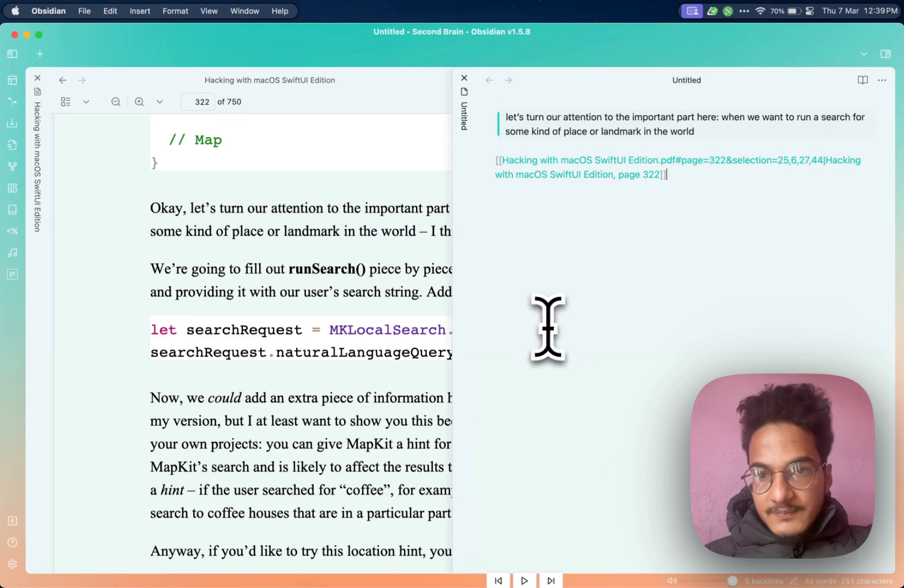
# Show the note in reading view, follow its page 322 link to the quoted passage, and return to the note.
pyautogui.press('super+e')
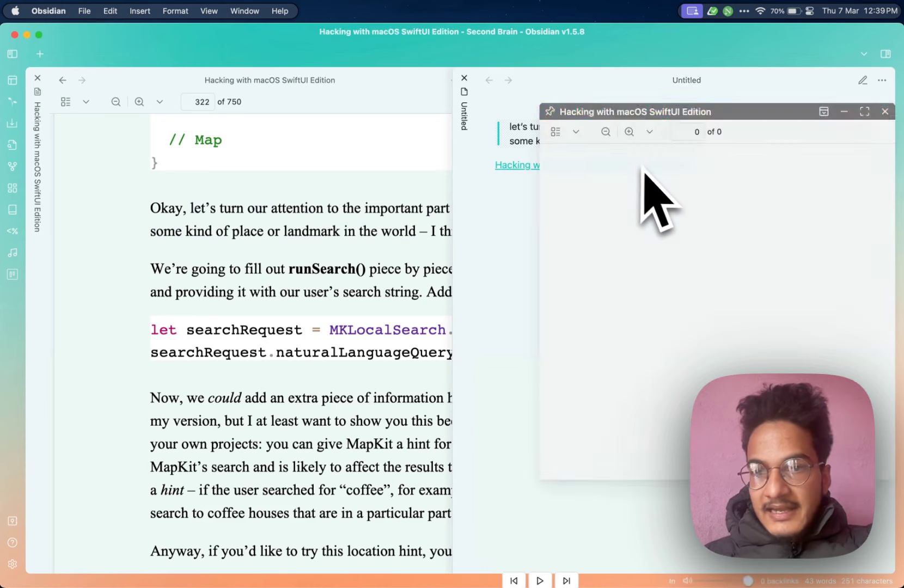
pyautogui.moveTo(640, 170)
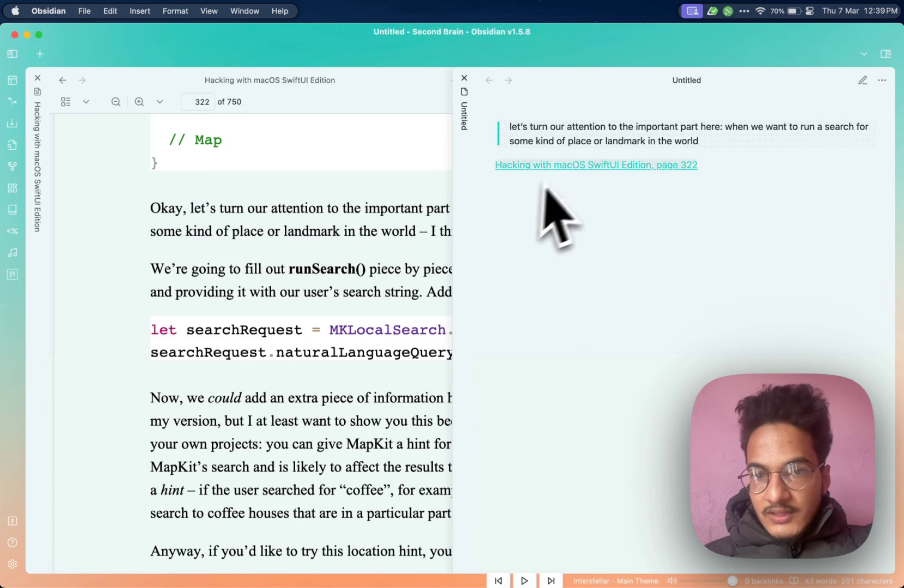
pyautogui.click(590, 167)
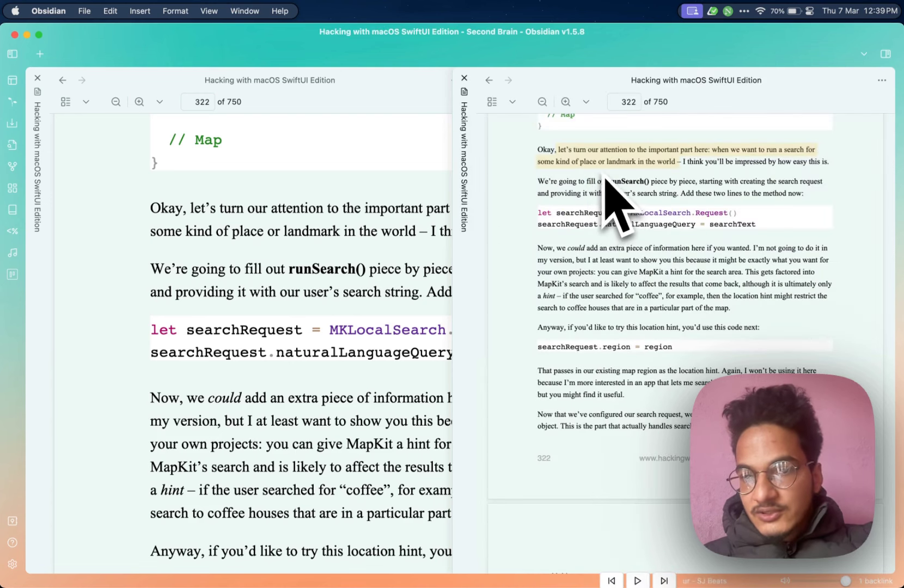
pyautogui.scroll(2, 616, 208)
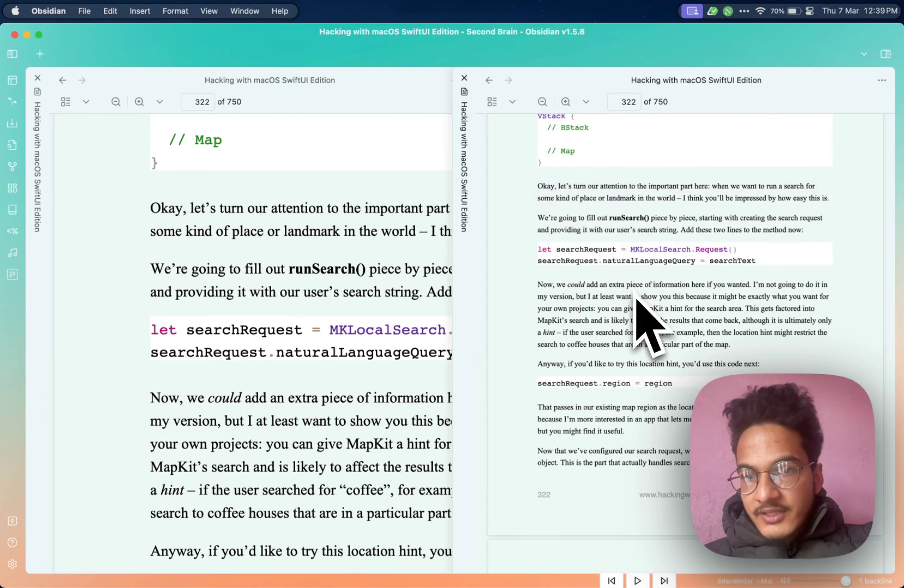
pyautogui.press('super+alt+Left')
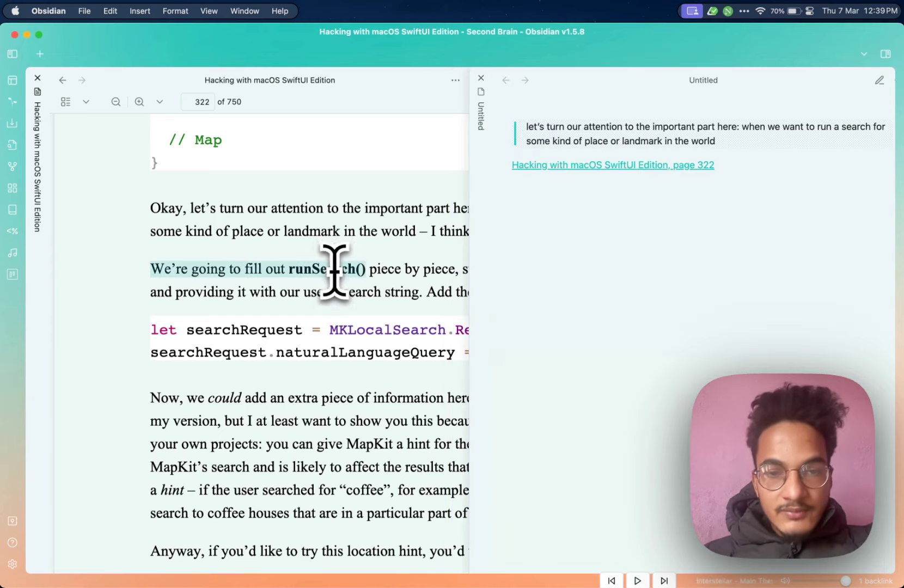
# Add a second link on its own line in the note, pointing to "We're going to fill out runSearch()" on page 322, and show reading view.
pyautogui.click(650, 279)
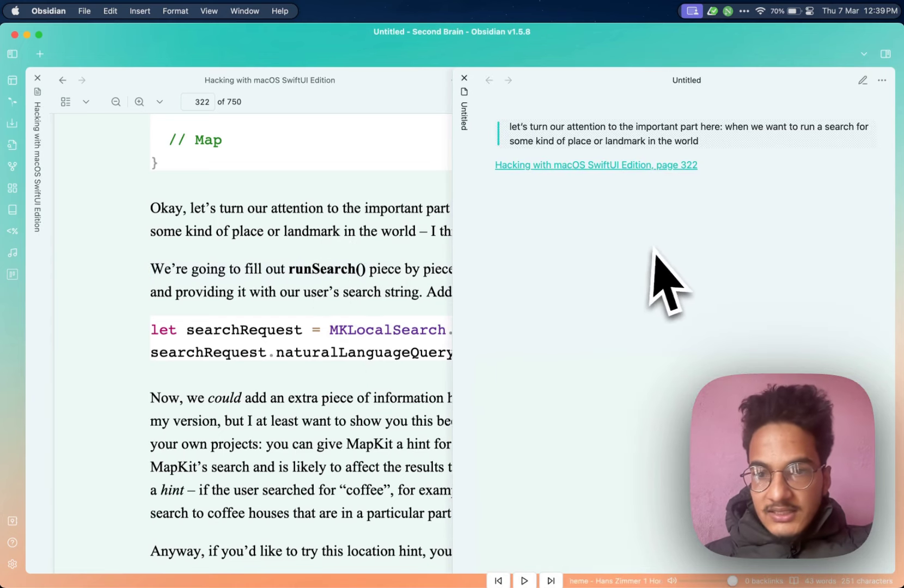
pyautogui.press('super+e')
pyautogui.press('Return')
pyautogui.press('Return')
pyautogui.press('Return')
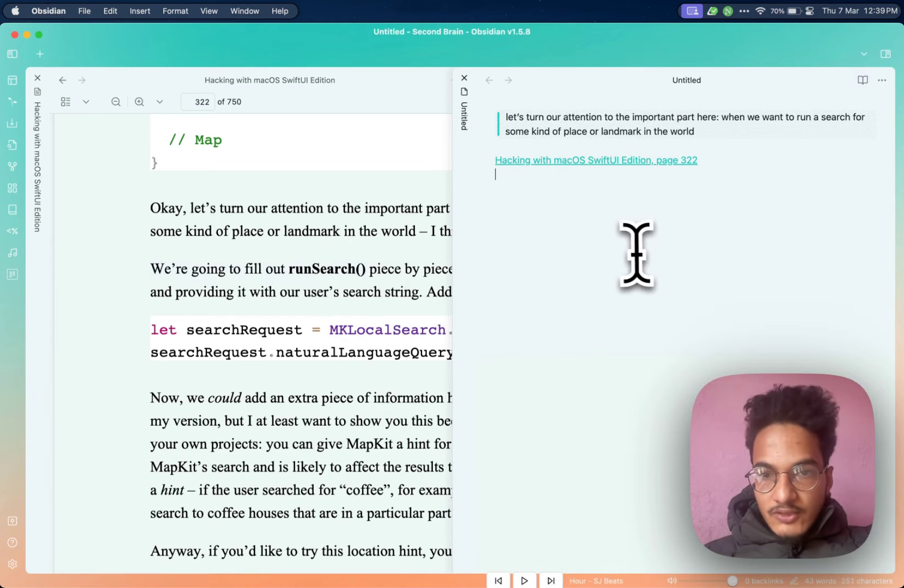
pyautogui.write('[[Hacking with macOS SwiftUI Edition.pdf#page=322&selection=29,0,31,11|Hacking with macOS SwiftUI Edition, page 322]]')
pyautogui.press('super+e')
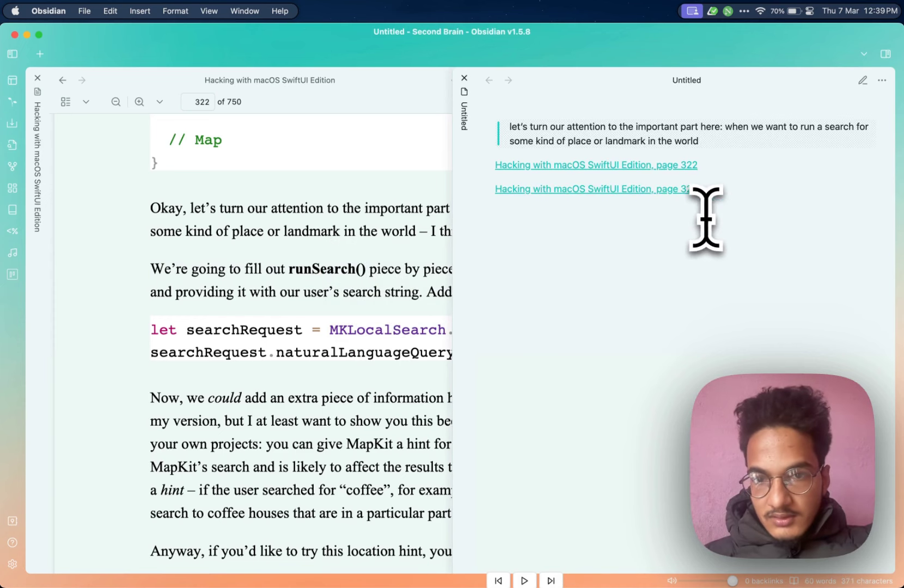
# Follow the note's second page 322 link to the PDF and go back to the note.
pyautogui.moveTo(637, 190)
pyautogui.moveTo(509, 129); pyautogui.dragTo(653, 130)
pyautogui.click(730, 194)
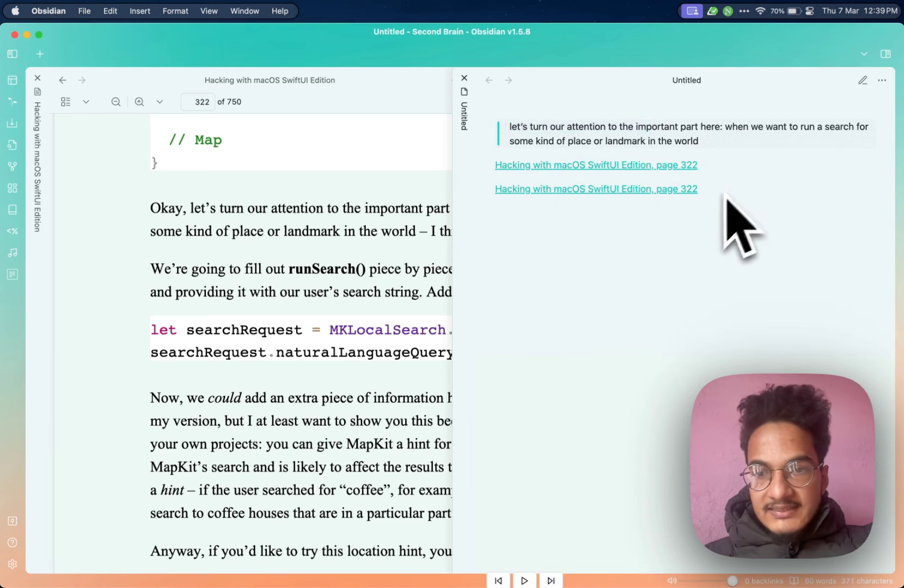
pyautogui.click(528, 189)
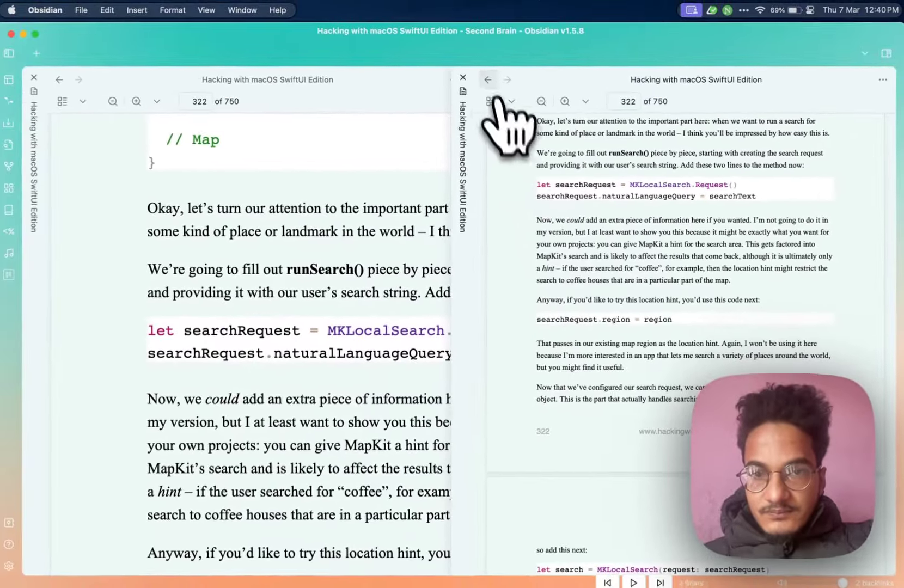
pyautogui.click(489, 81)
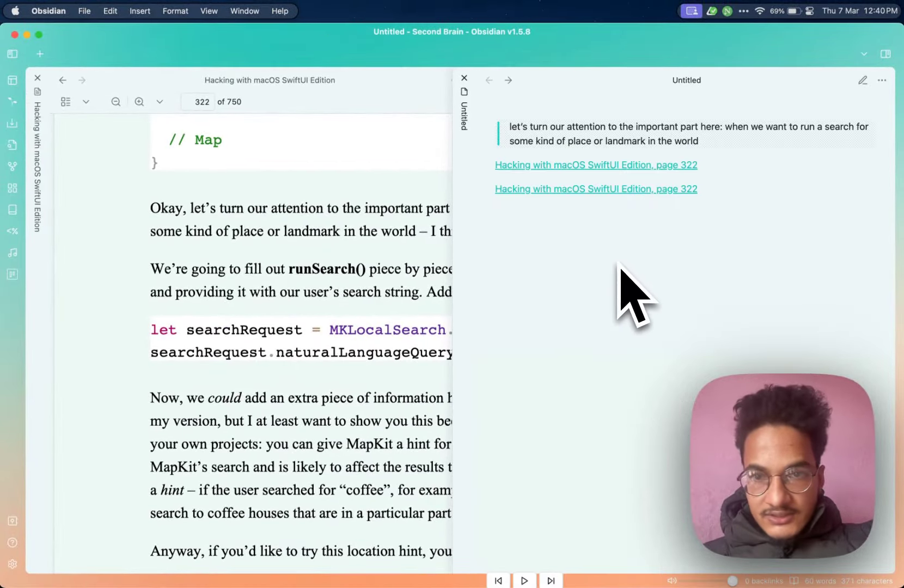
# Close the note beside the PDF and re-enable the PDF++ plugin.
pyautogui.press('super+w')
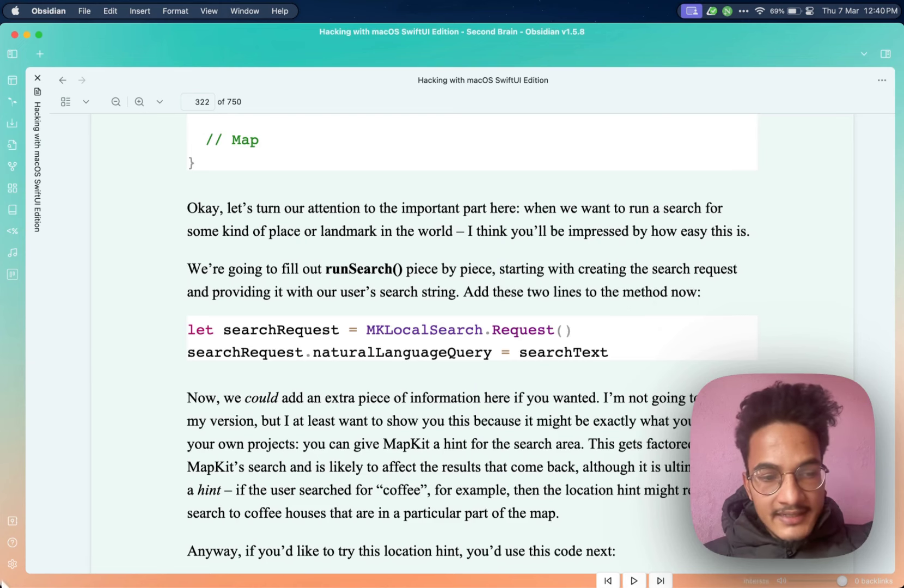
pyautogui.click(12, 564)
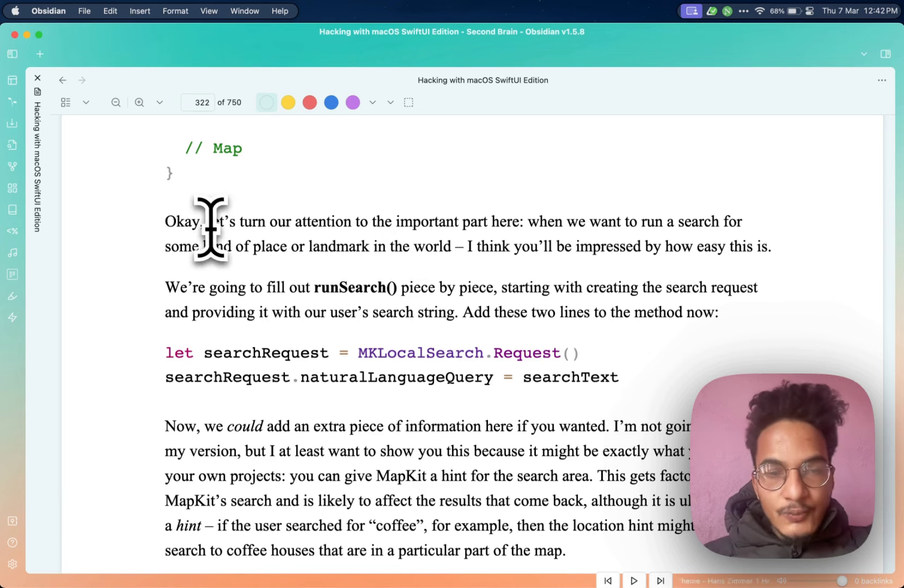
# Paste the "let's turn our attention" passage from page 322 as a linked PDF++ quote into a new note and follow its link.
pyautogui.moveTo(210, 226); pyautogui.dragTo(463, 243)
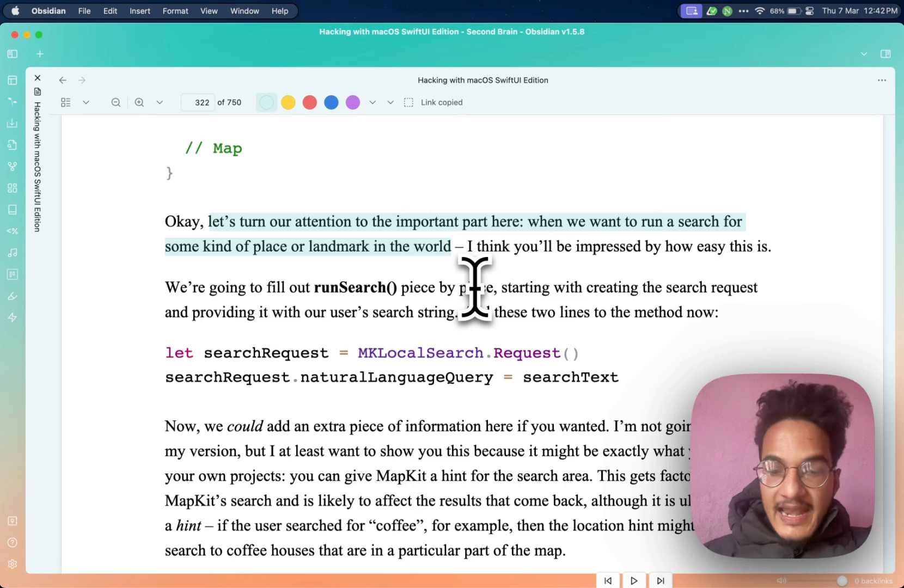
pyautogui.press('super+shift+n')
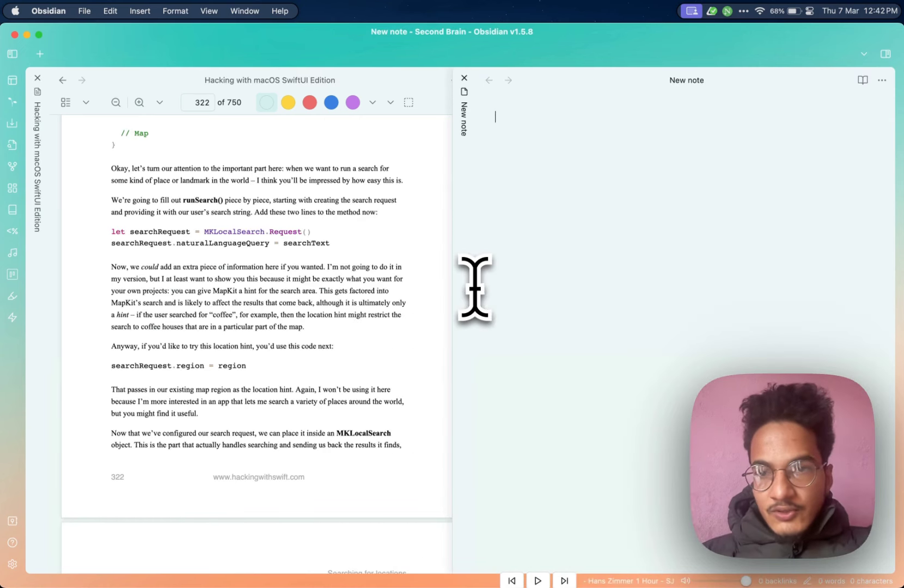
pyautogui.write("(Hacking with macOS SwiftUI Edition, p.322) et's turn our attention to the important part here: when we want to run a search for some kind of place or landmark in the world")
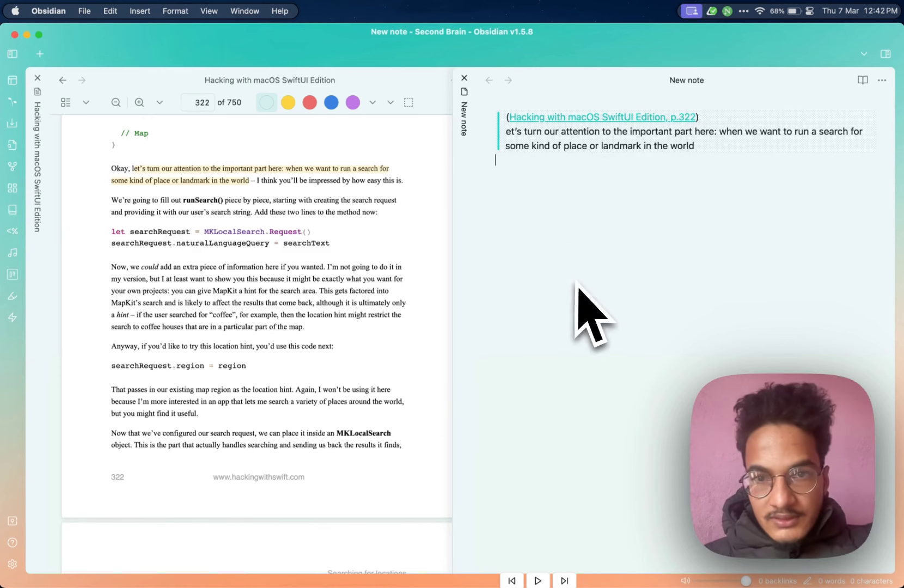
pyautogui.press('super+e')
pyautogui.click(616, 119)
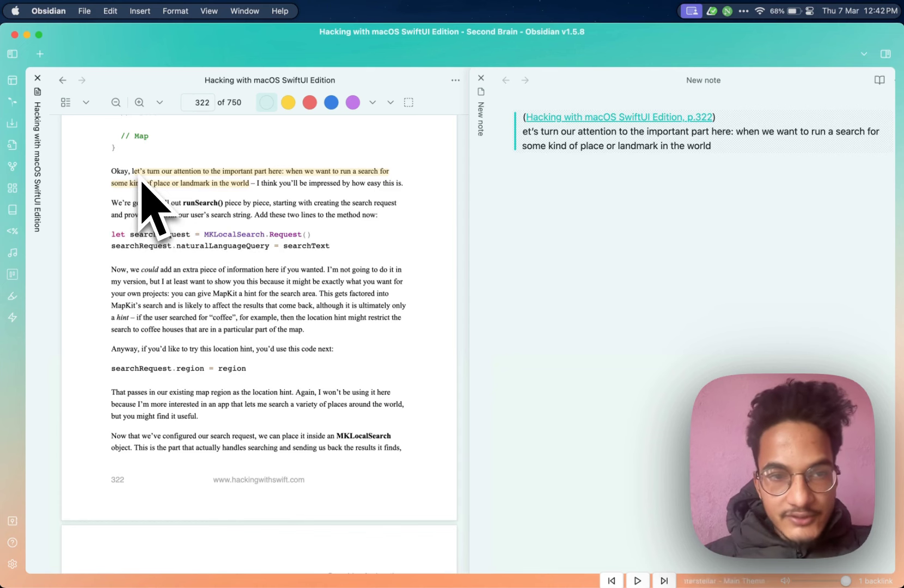
# Close the note beside the PDF and reopen it from the highlighted "let's turn our attention" passage on page 322.
pyautogui.click(529, 229)
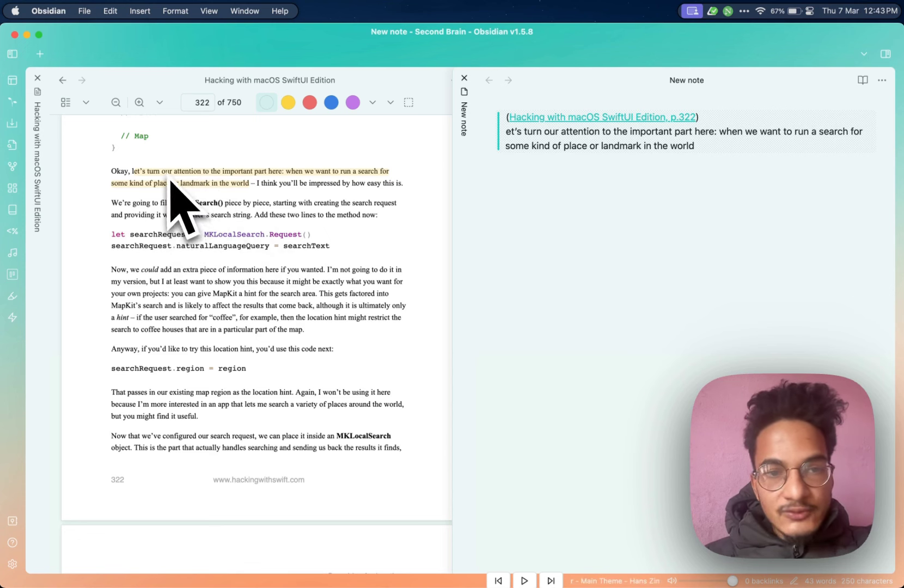
pyautogui.press('super+w')
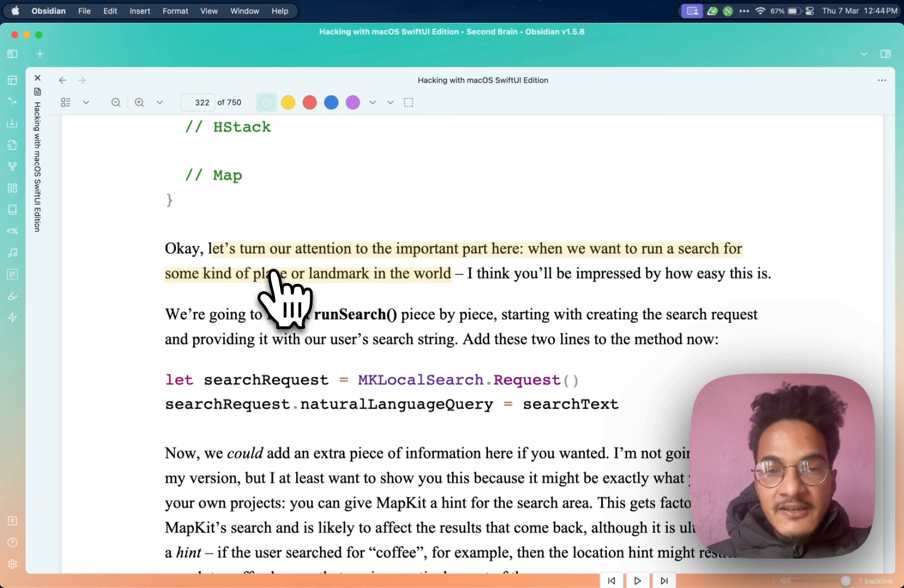
pyautogui.scroll(-3, 341, 415)
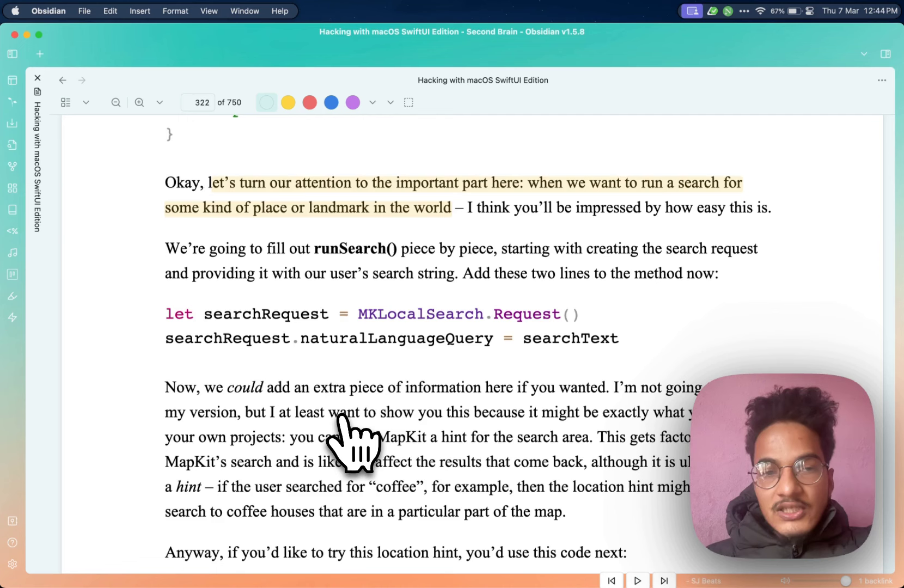
pyautogui.doubleClick(351, 185)
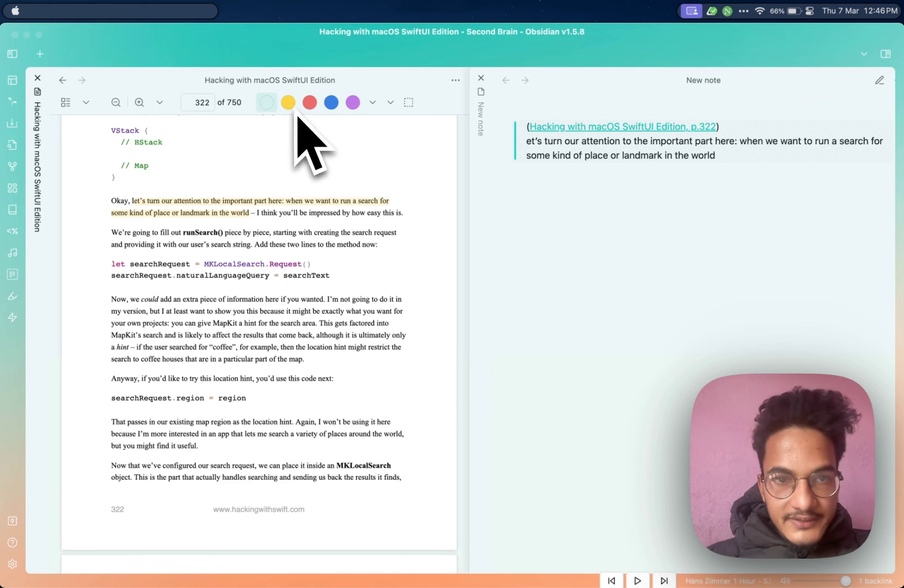
# Quote the "we could add an extra piece of information" passage from page 322 in the note as a blue PDF++ callout.
pyautogui.click(268, 108)
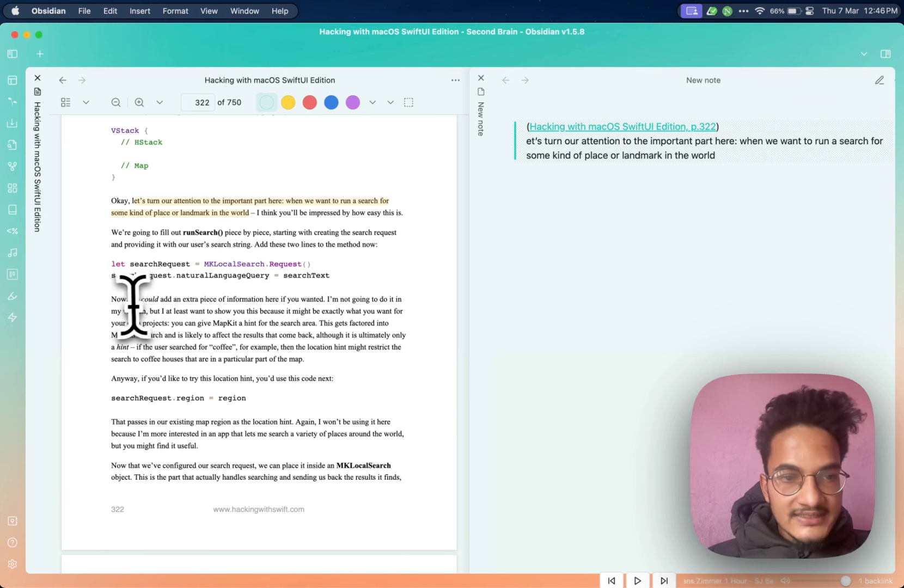
pyautogui.moveTo(129, 300); pyautogui.dragTo(347, 327)
pyautogui.click(331, 103)
pyautogui.click(605, 252)
pyautogui.write("[!PDF|note] Hacking with macOS SwiftUI Edition, p.322 we could add an extra piece of information here if you wanted. I'm not going to do it in my version, but I at least want to show you this because it might be exactly what you want for")
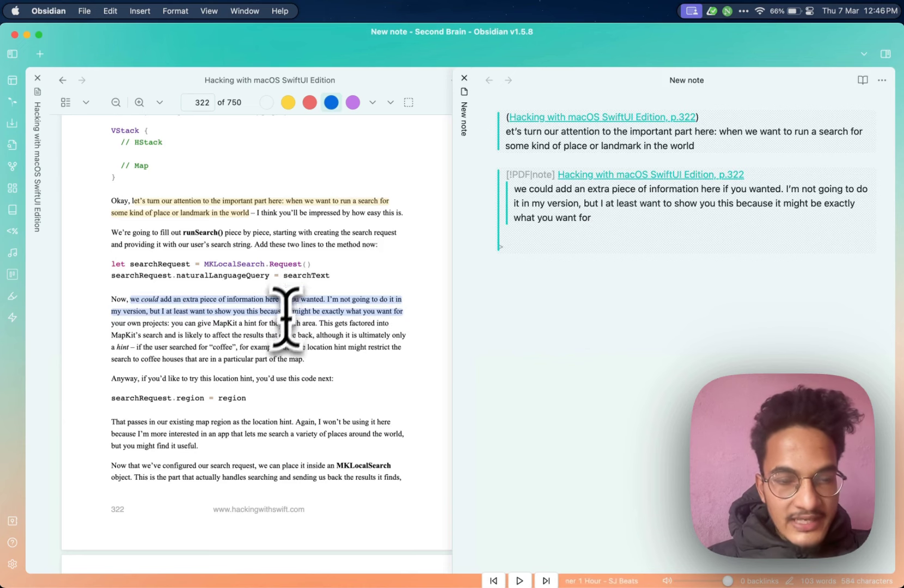
pyautogui.click(274, 340)
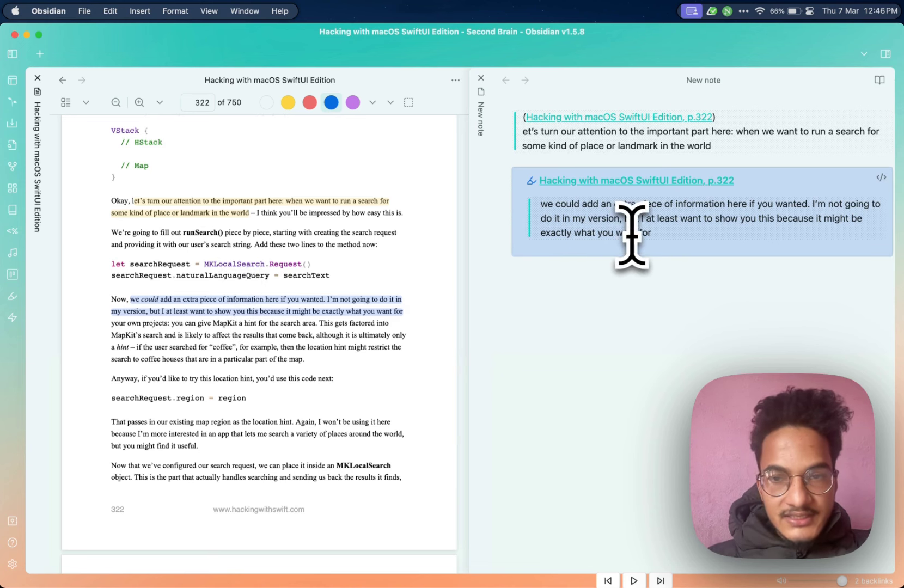
# Set the highlight style for backlinks to Underline in the PDF++ settings.
pyautogui.scroll(-2, 151, 267)
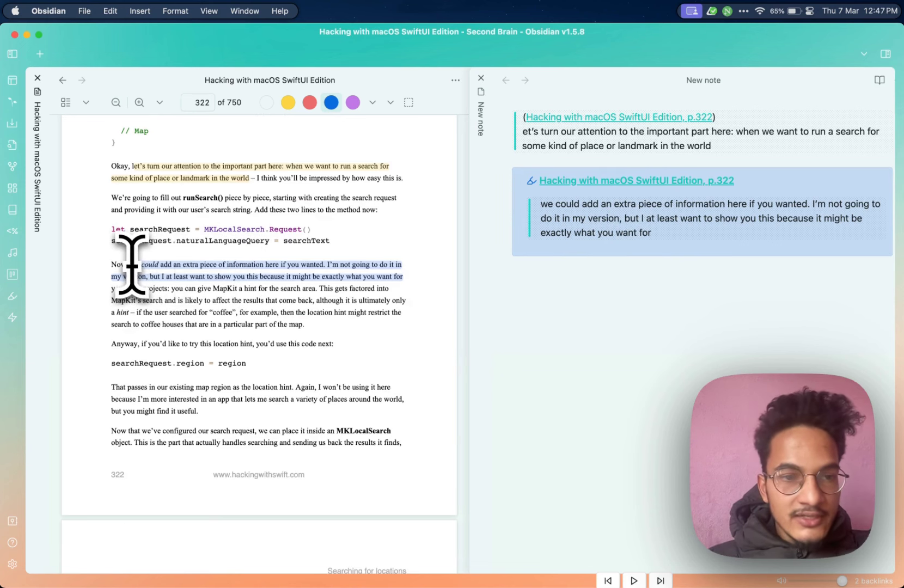
pyautogui.click(12, 565)
pyautogui.scroll(-10, 434, 327)
pyautogui.scroll(-5, 232, 371)
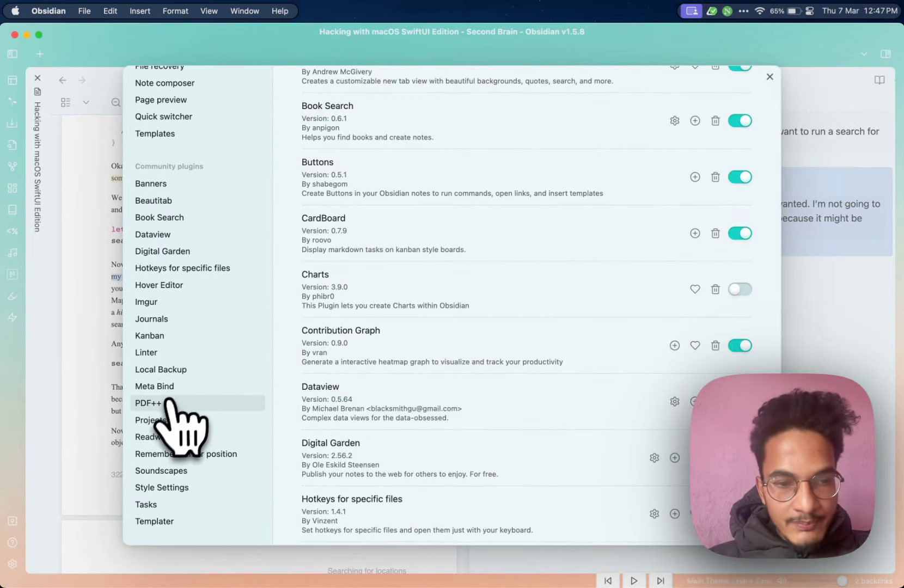
pyautogui.click(178, 402)
pyautogui.scroll(-3, 445, 286)
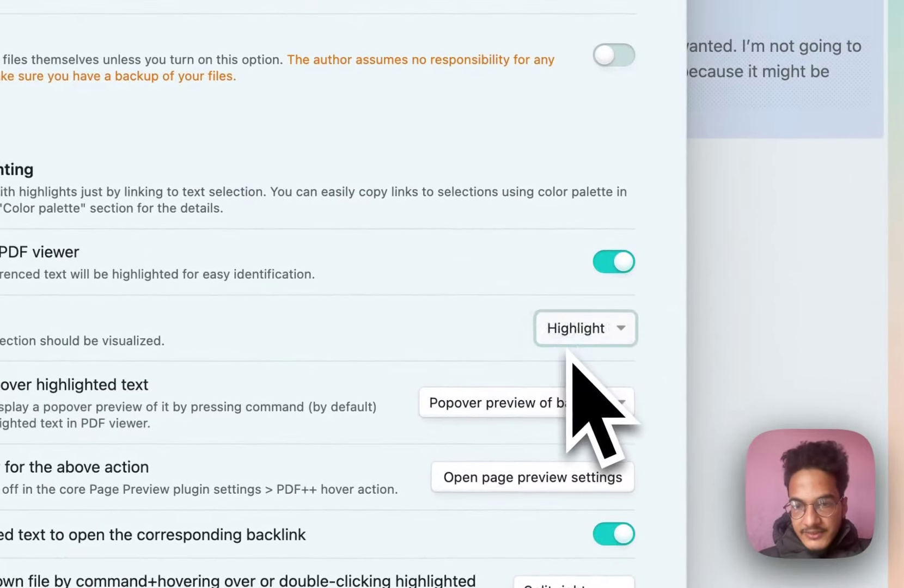
pyautogui.click(627, 341)
pyautogui.click(626, 359)
pyautogui.press('Escape')
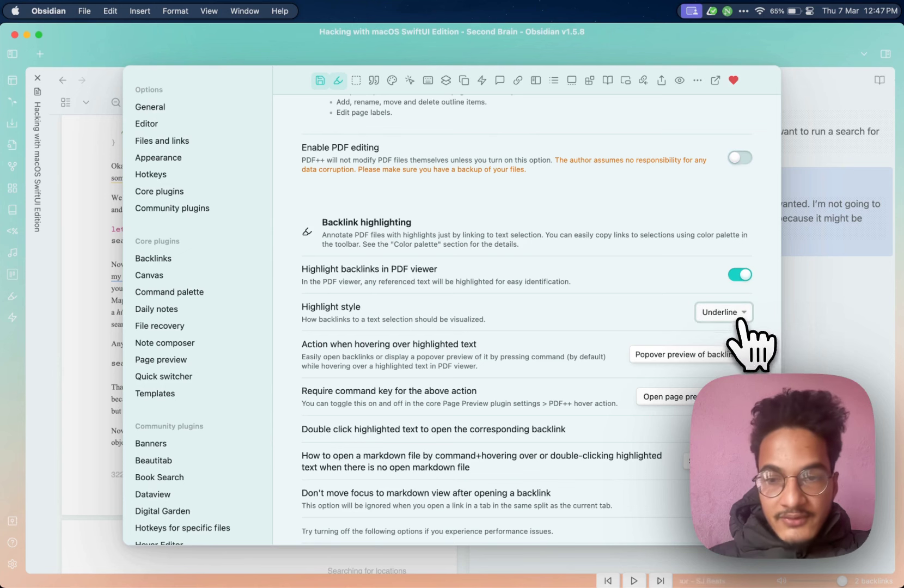
# Switch the backlink highlight style to Highlight and close the settings.
pyautogui.click(738, 311)
pyautogui.click(724, 299)
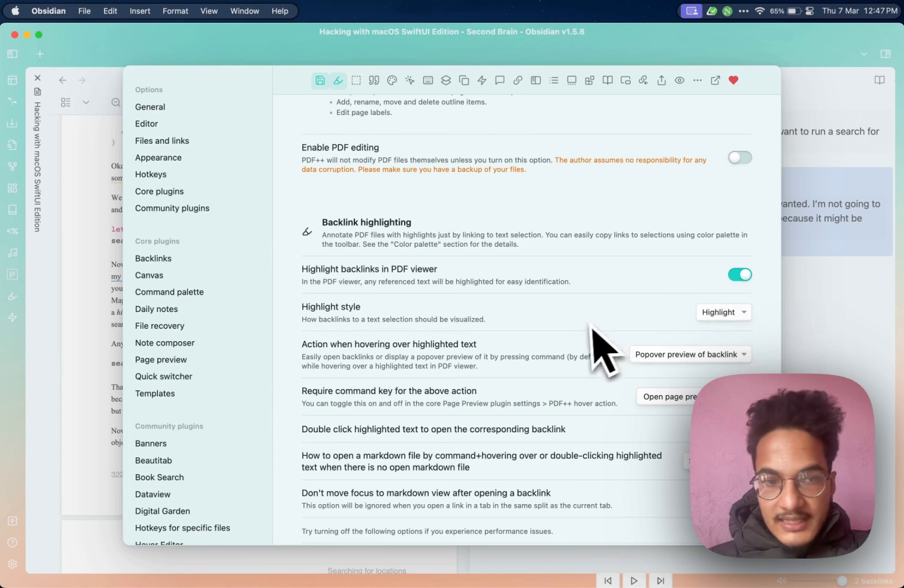
pyautogui.click(794, 346)
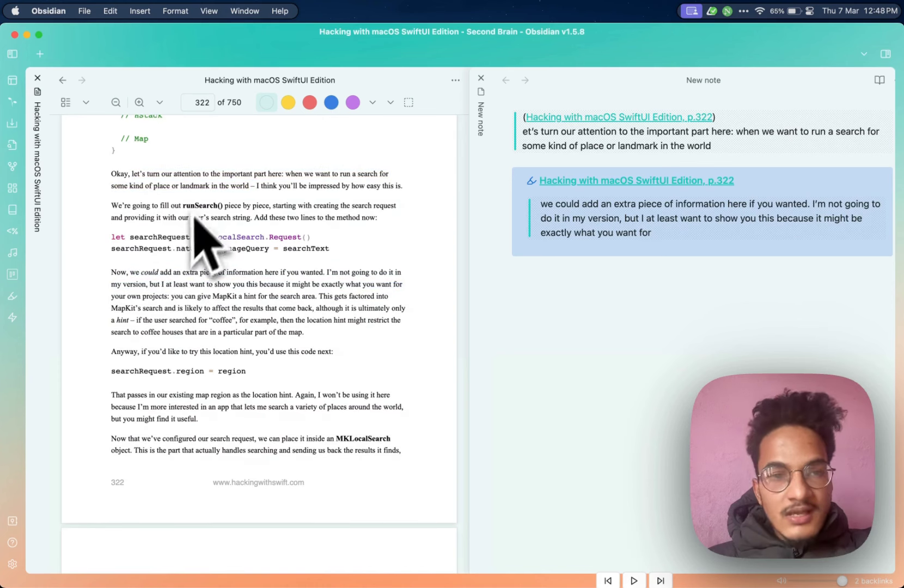
# In the PDF++ highlight colors, set up a lighter blue color named "blue" and review the surrounding backlink highlighting options.
pyautogui.scroll(-1, 185, 239)
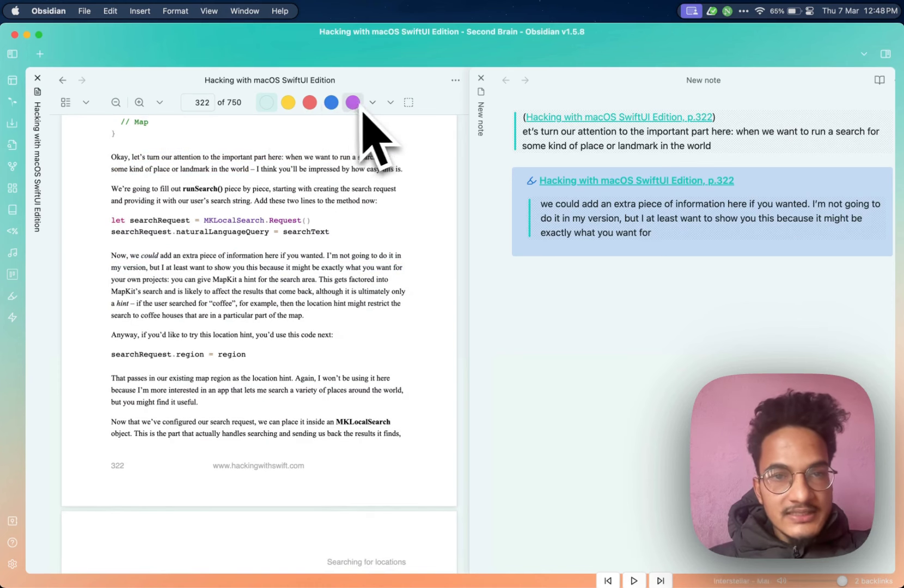
pyautogui.click(11, 565)
pyautogui.scroll(-15, 338, 364)
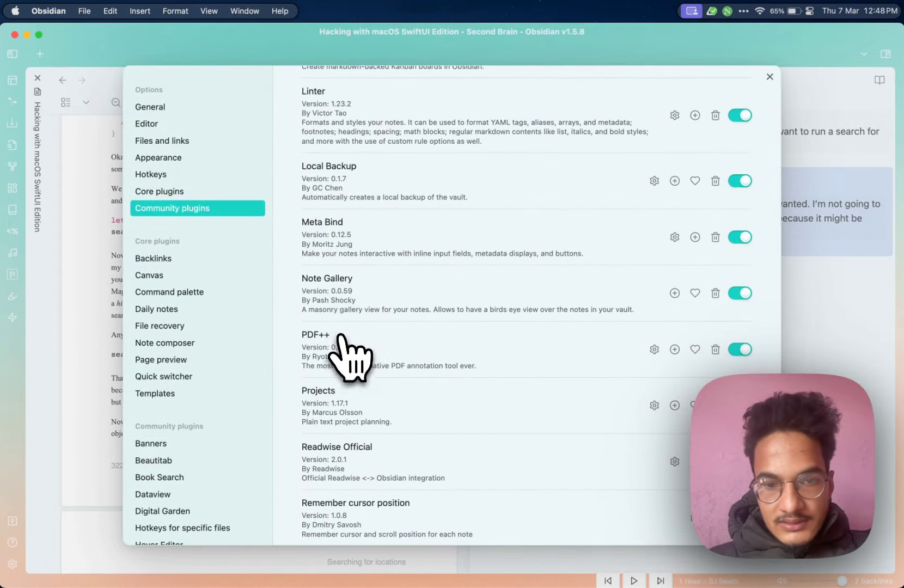
pyautogui.click(353, 358)
pyautogui.click(348, 240)
pyautogui.scroll(-10, 414, 357)
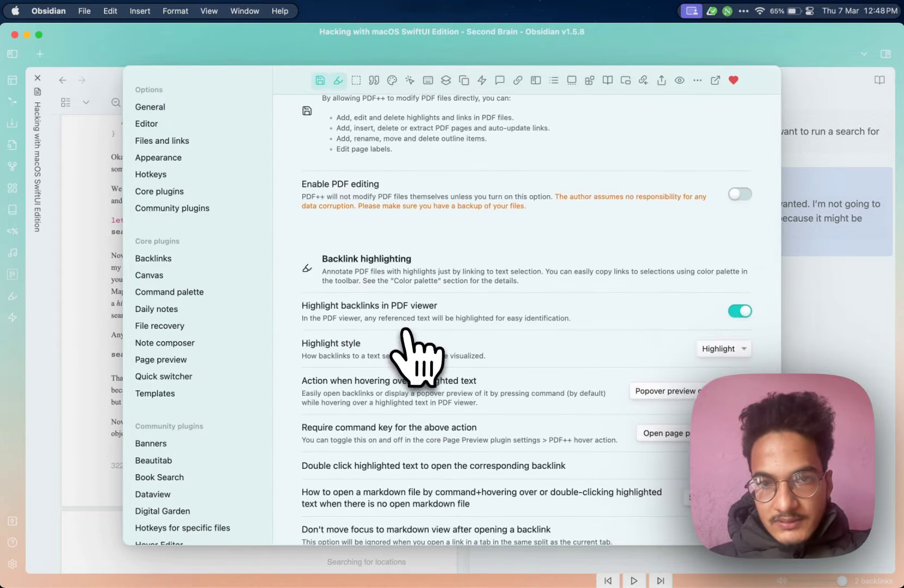
pyautogui.scroll(10, 323, 202)
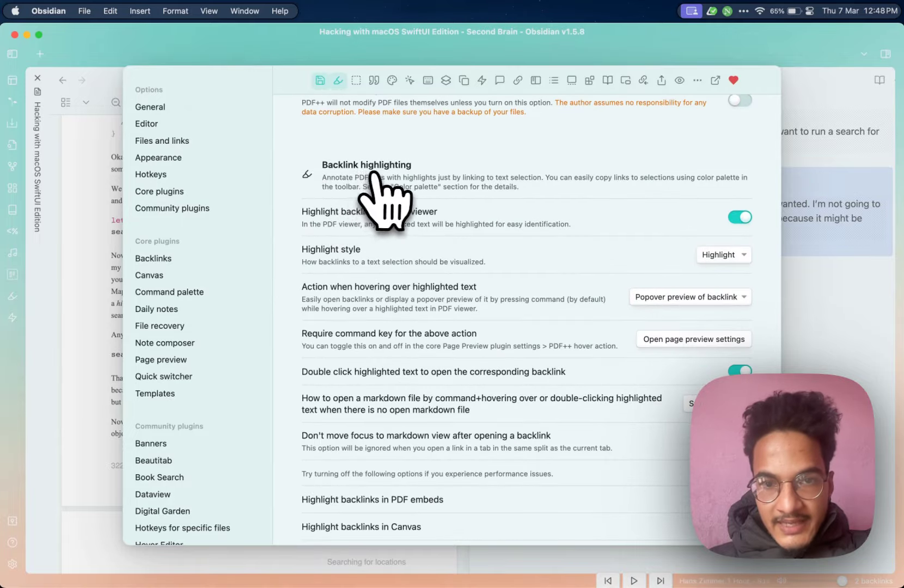
pyautogui.scroll(-8, 383, 193)
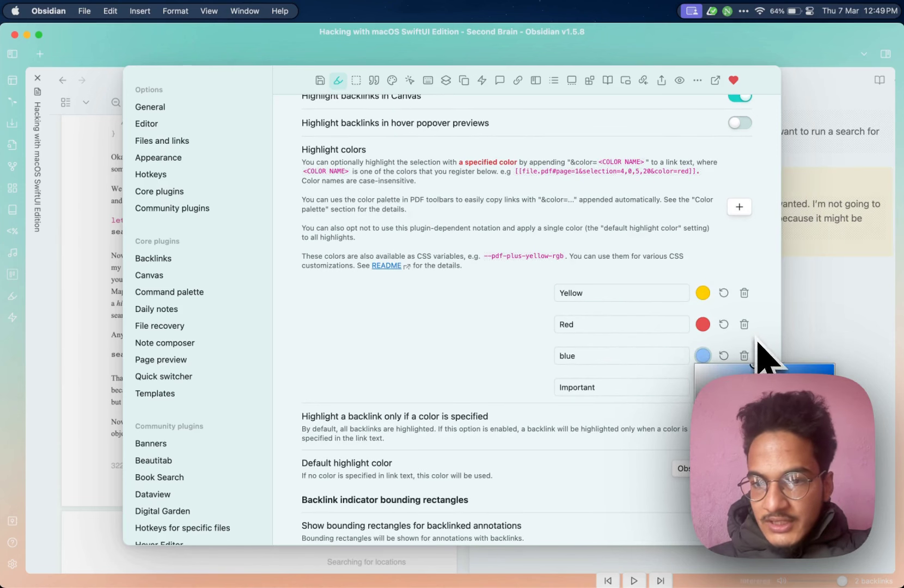
pyautogui.scroll(-2, 545, 440)
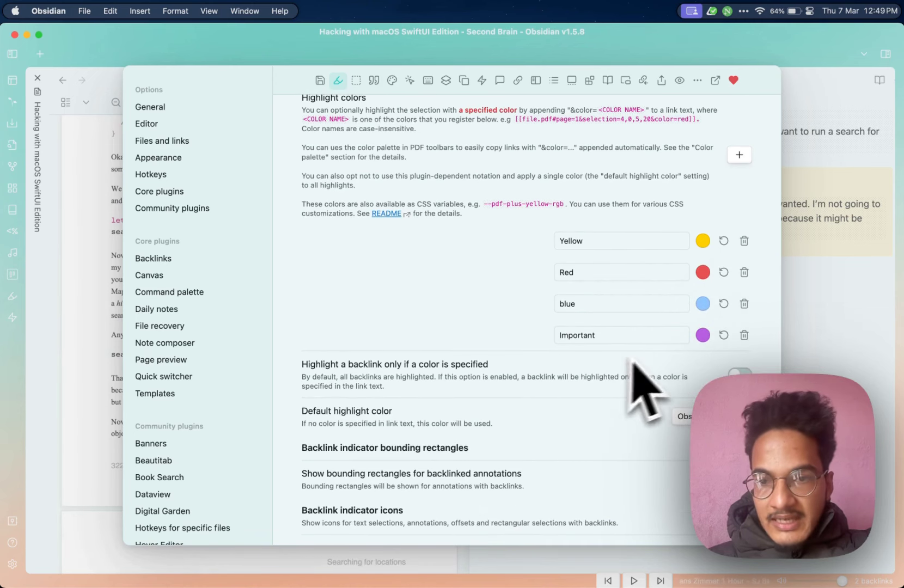
pyautogui.scroll(1, 654, 363)
pyautogui.scroll(3, 484, 364)
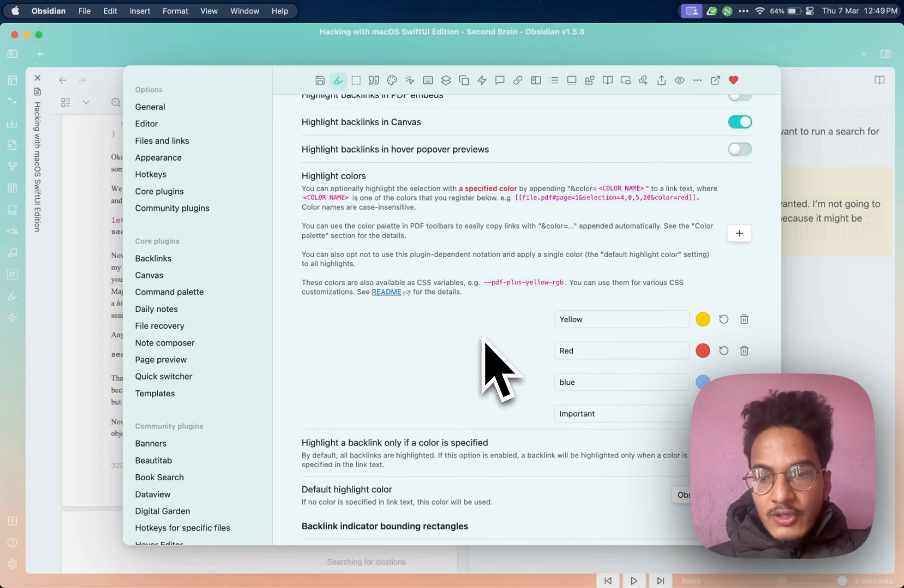
pyautogui.scroll(-2, 484, 364)
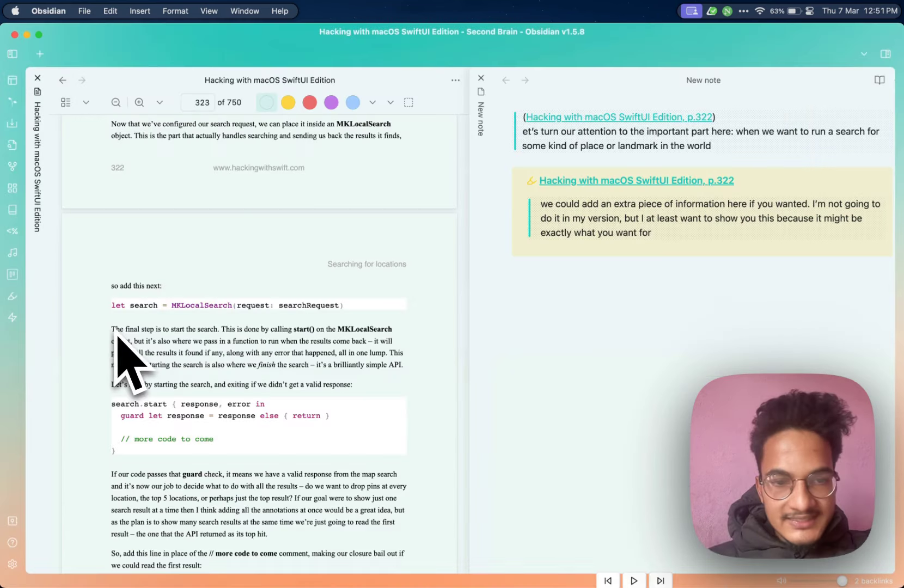
# Quote the "The final step is to start the search" passage from page 323 as a red callout and add "This is comment" beneath it.
pyautogui.moveTo(112, 329); pyautogui.dragTo(344, 370)
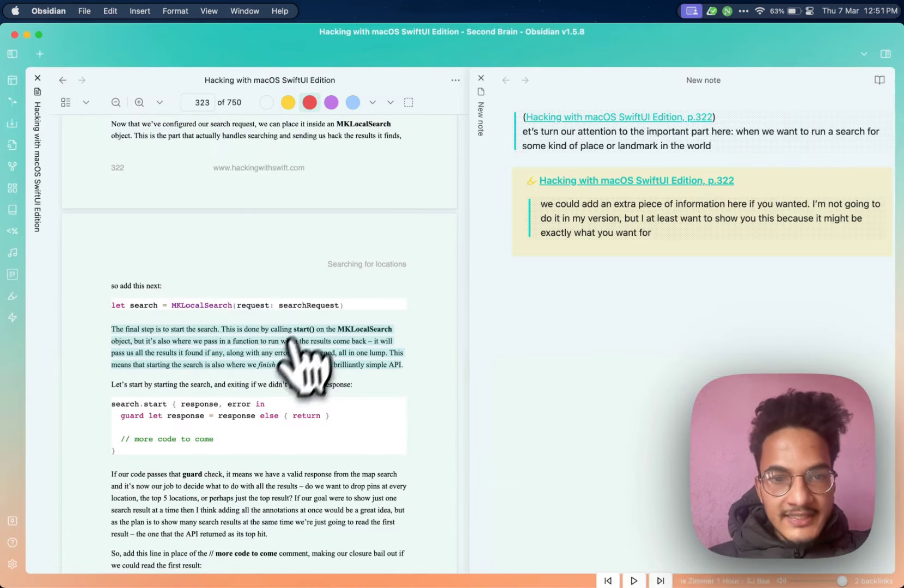
pyautogui.click(630, 259)
pyautogui.write("[!PDF|red] Hacking with macOS SwiftUI Edition, p.323 The final step is to start the search. This is done by calling start() on the MKLocalSearch object, but it's also where we pass in a function to run when the results come back – it will pass us all the results it found if any, along with any error that happened, all in one lump. This means that starting the search is also where we finish the search – it's a brilliantly simple API")
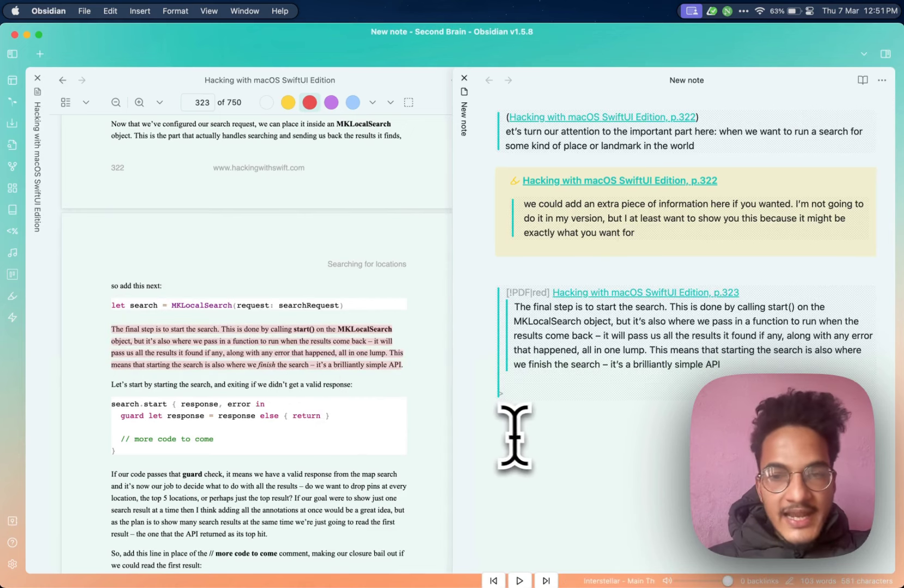
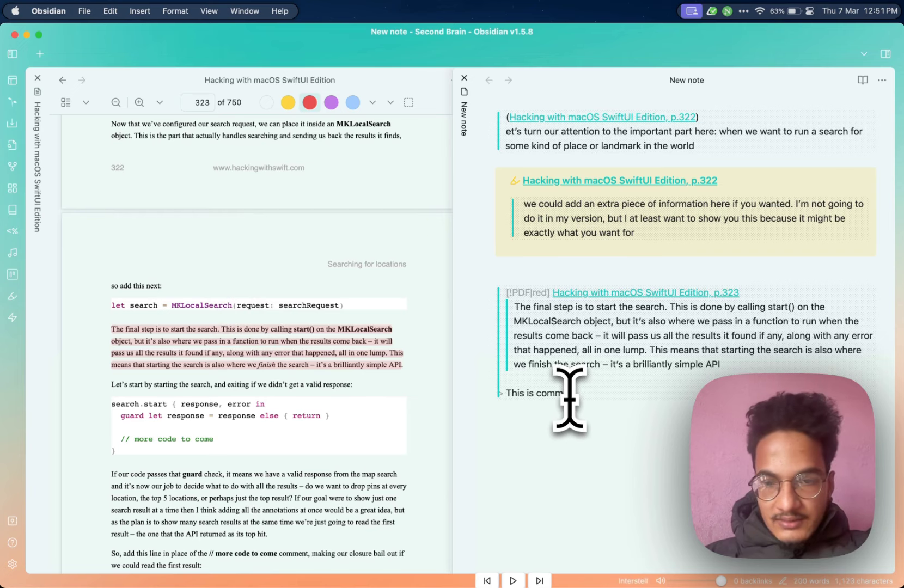
pyautogui.click(569, 401)
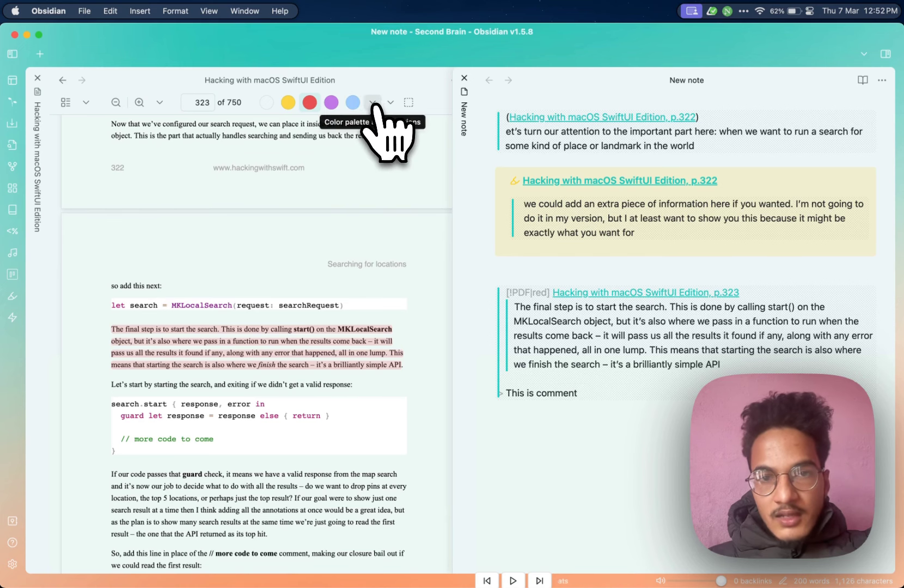
# Open the PDF++ copy options and set copied links to display only the page number.
pyautogui.click(374, 104)
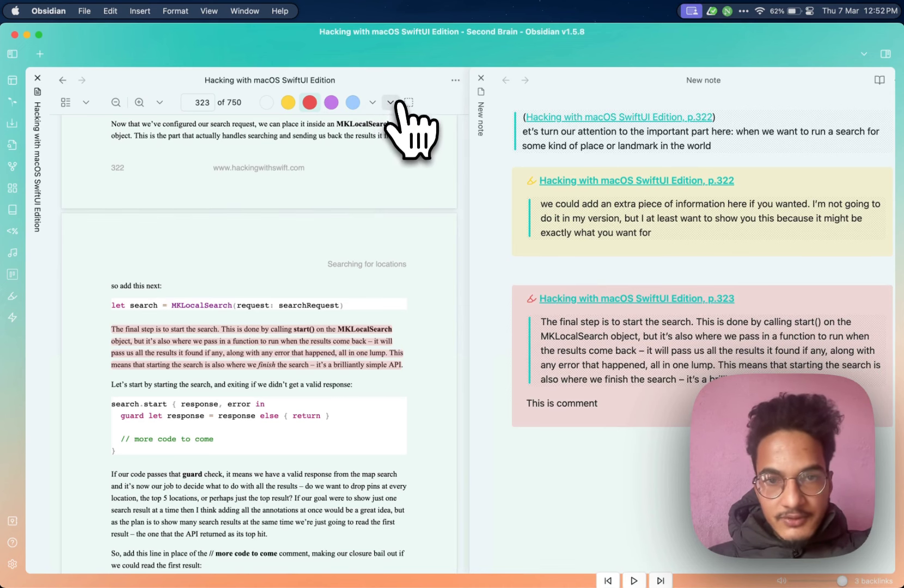
pyautogui.press('pagedown')
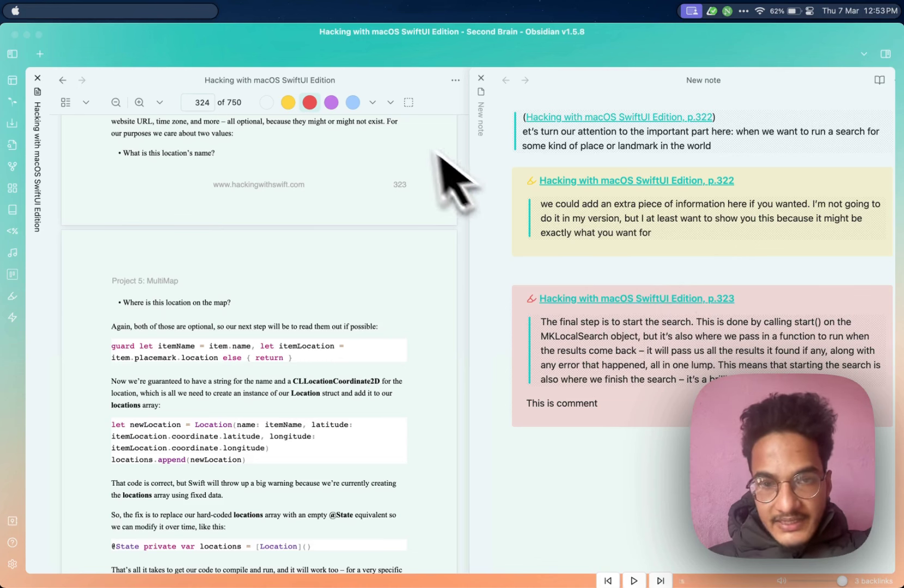
pyautogui.click(403, 120)
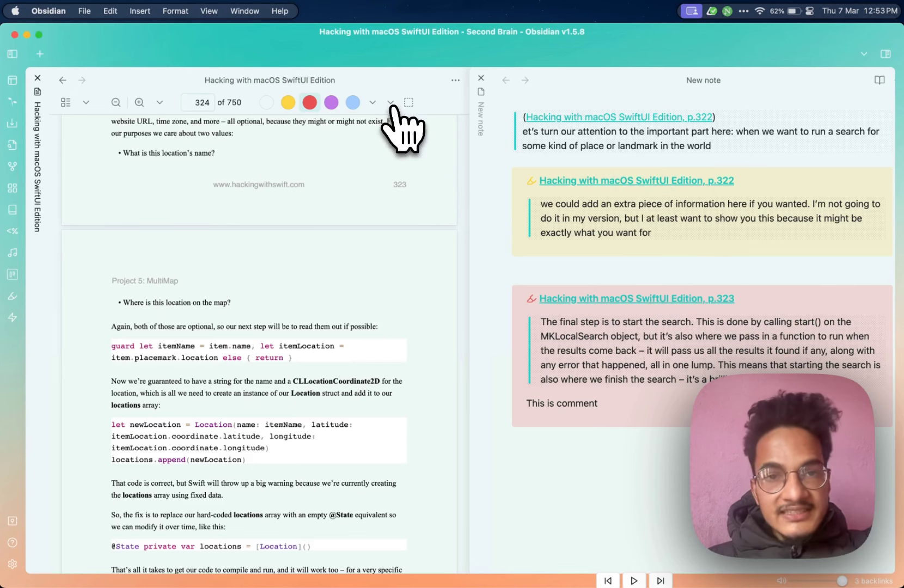
pyautogui.scroll(-2, 339, 253)
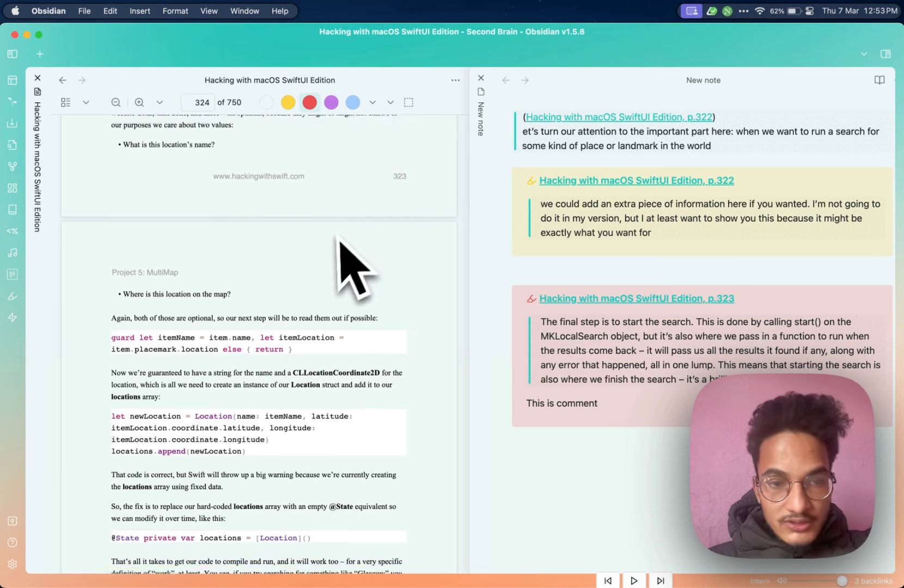
# Quote "Again, both of those are optional" from page 324 in the note as a yellow callout and show reading view.
pyautogui.moveTo(115, 311); pyautogui.dragTo(381, 321)
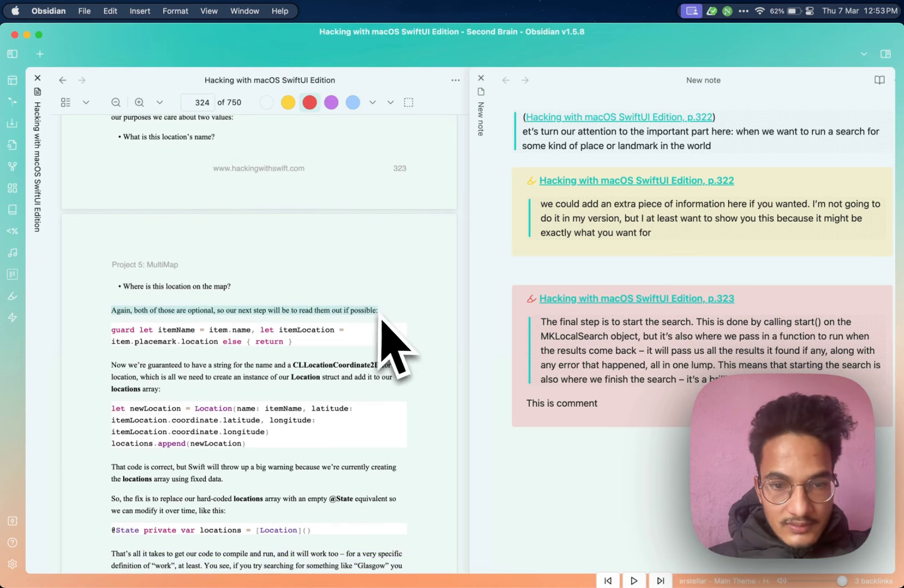
pyautogui.click(275, 102)
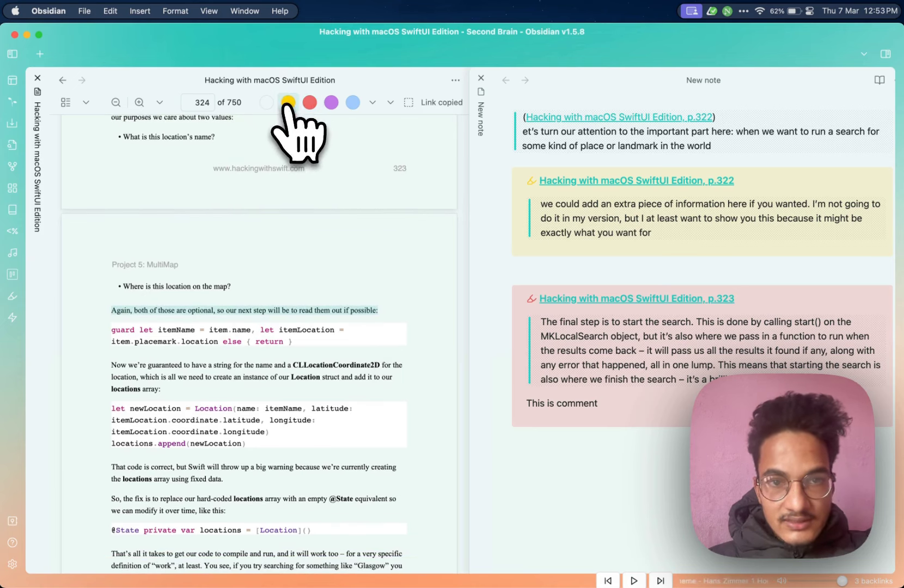
pyautogui.click(546, 436)
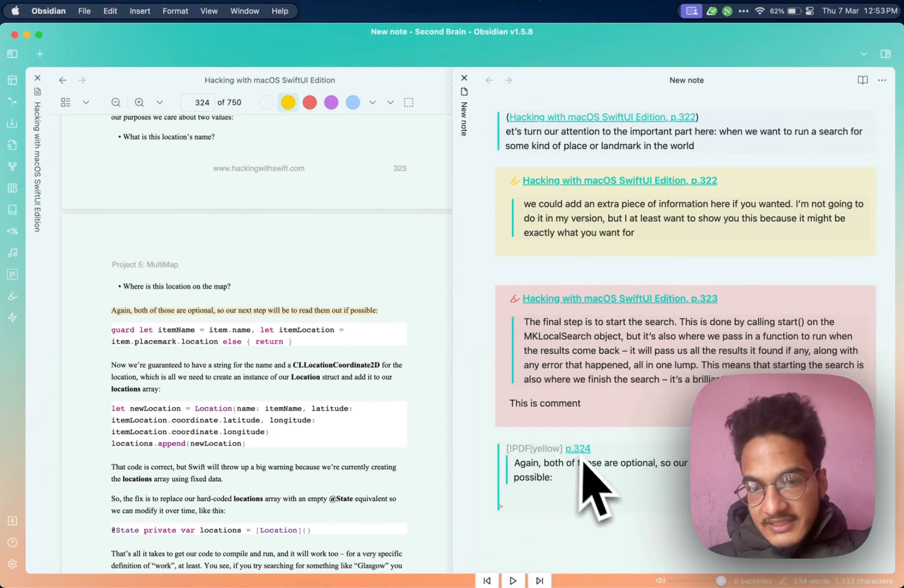
pyautogui.press('super+e')
pyautogui.moveTo(548, 438)
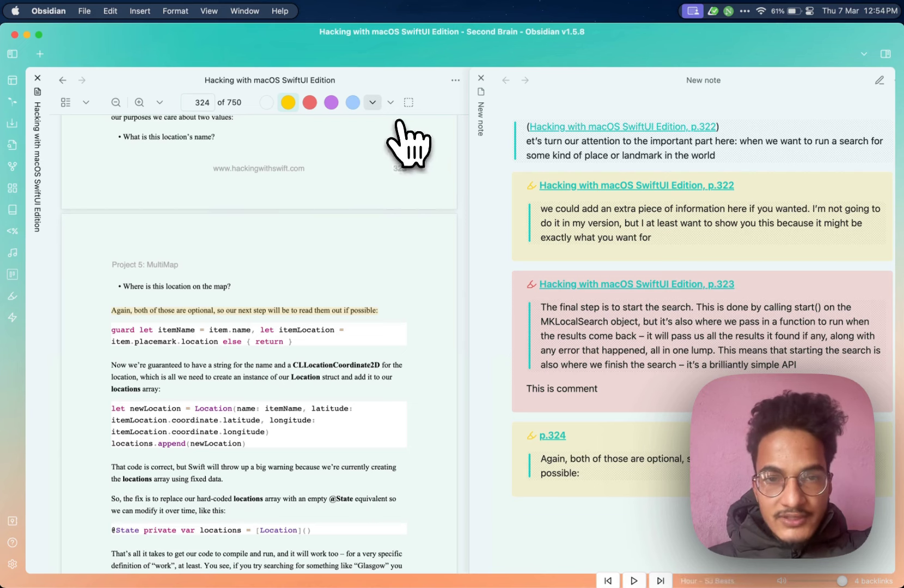
# Quote the "That code is correct" passage from page 324 in the note as a plain quote with a purple highlight and show reading view.
pyautogui.scroll(-5, 373, 192)
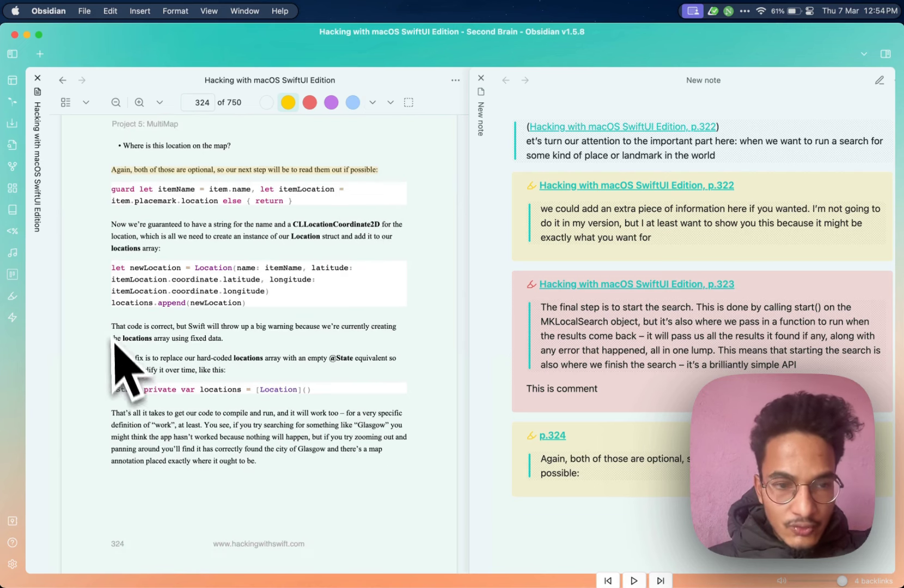
pyautogui.moveTo(111, 322); pyautogui.dragTo(212, 336)
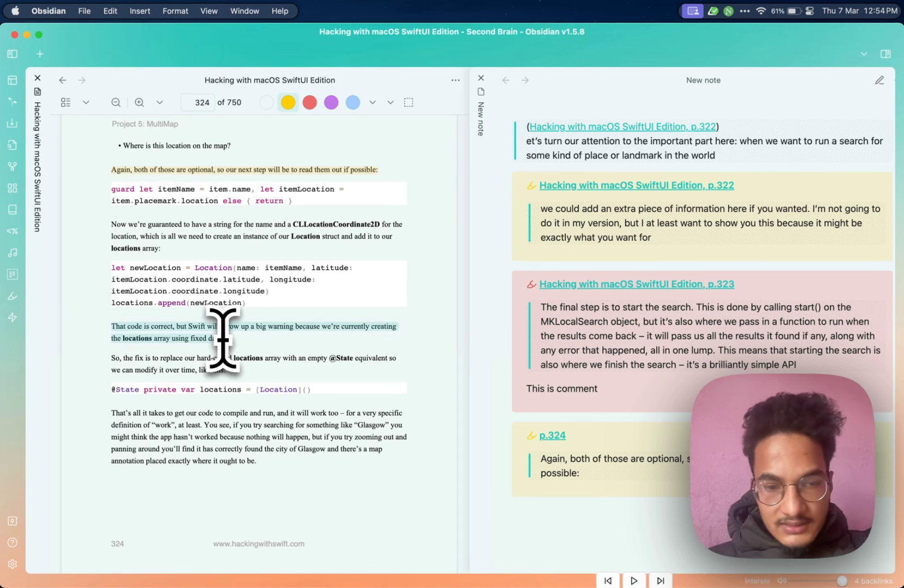
pyautogui.click(331, 103)
pyautogui.scroll(-3, 550, 536)
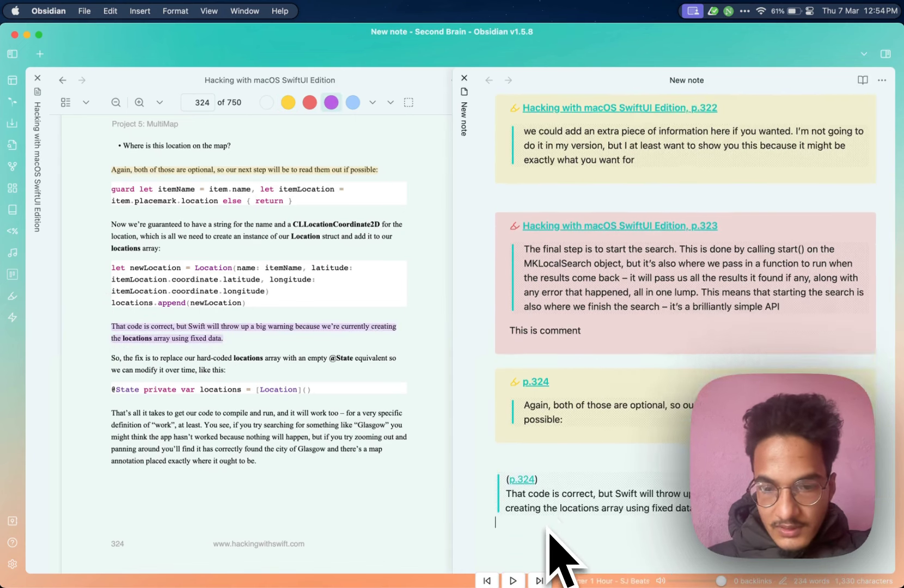
pyautogui.scroll(-3, 551, 555)
pyautogui.press('super+e')
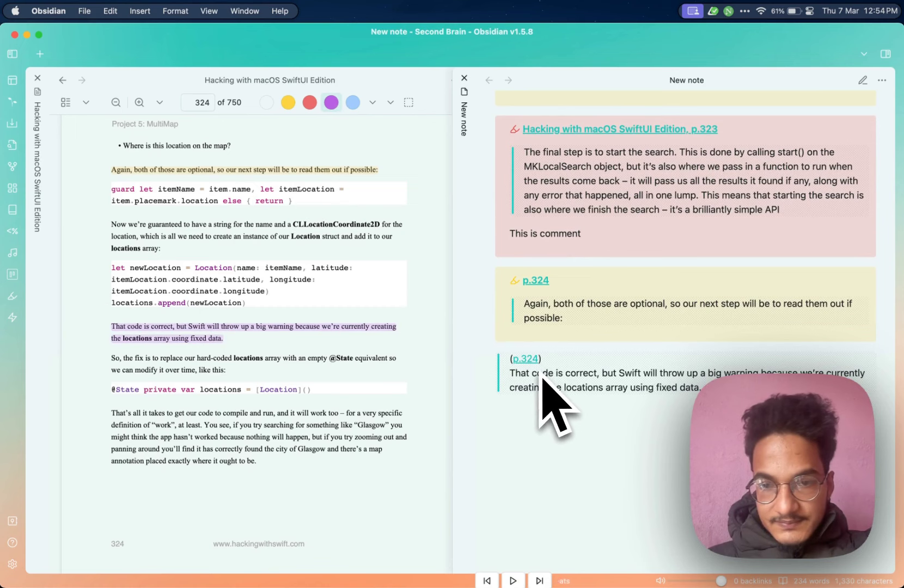
# Set the copy format to Embed and embed the "That's all it takes to get our code to compile" passage from page 324 with a red highlight.
pyautogui.click(373, 103)
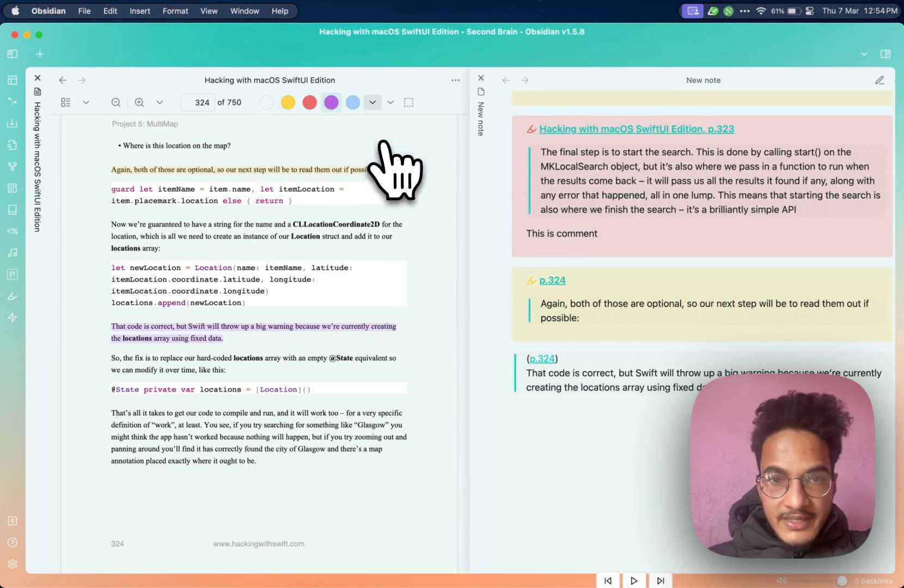
pyautogui.scroll(-2, 272, 394)
pyautogui.moveTo(114, 380); pyautogui.dragTo(204, 404)
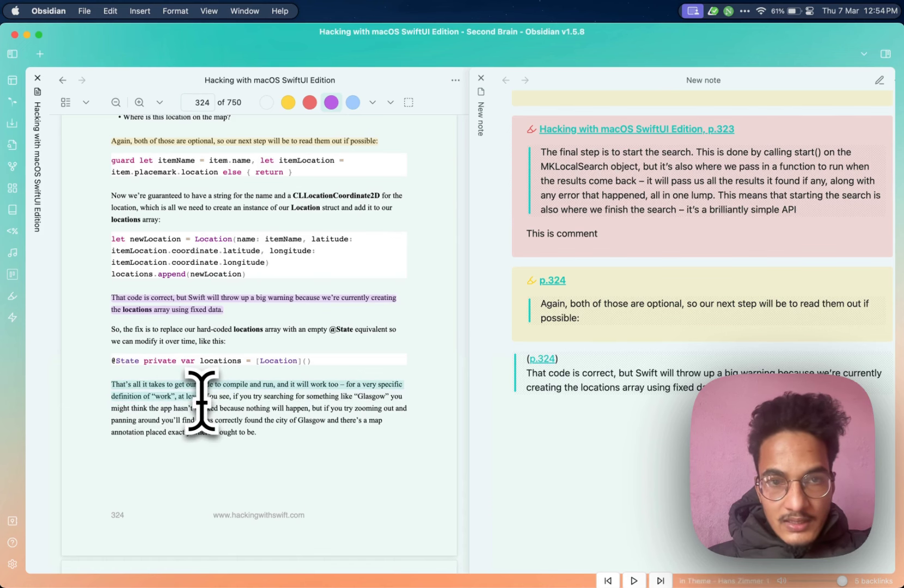
pyautogui.click(309, 102)
pyautogui.moveTo(572, 488)
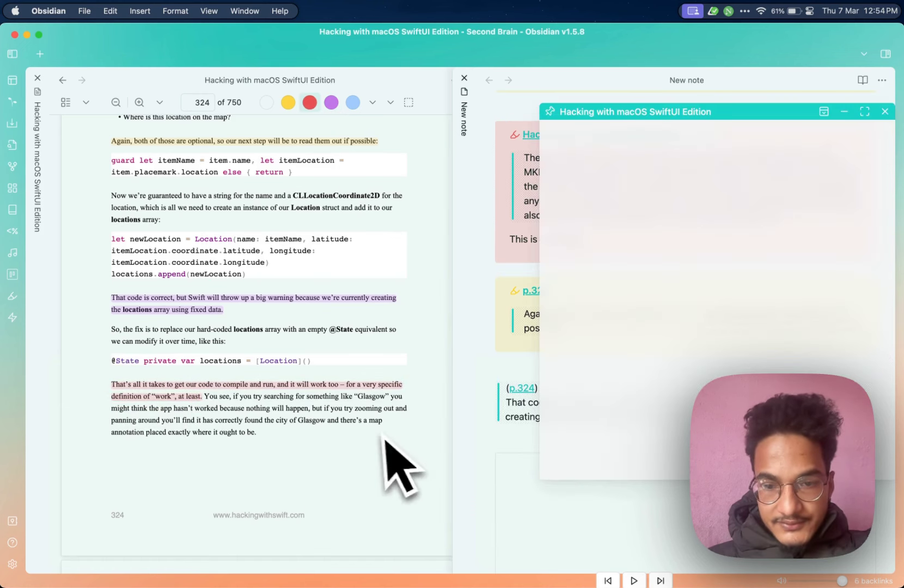
pyautogui.scroll(-1, 506, 436)
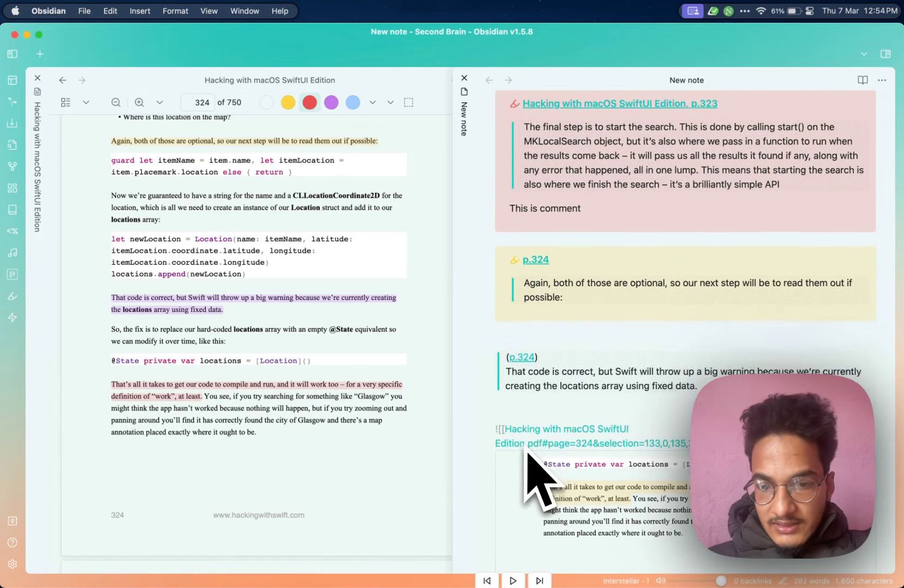
# Look through the embedded PDF pages in editing and reading view, then remove the embed from the note.
pyautogui.scroll(-4, 528, 457)
pyautogui.click(372, 103)
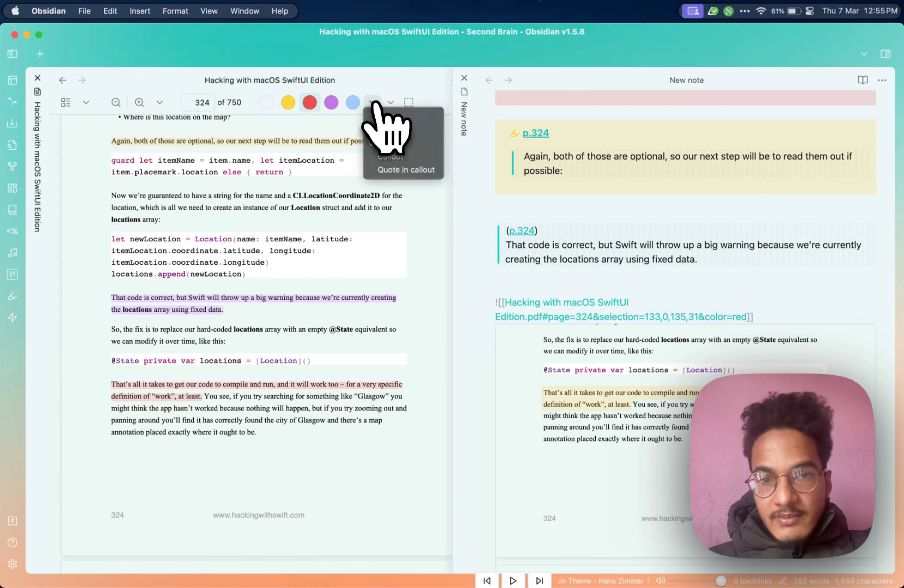
pyautogui.click(487, 327)
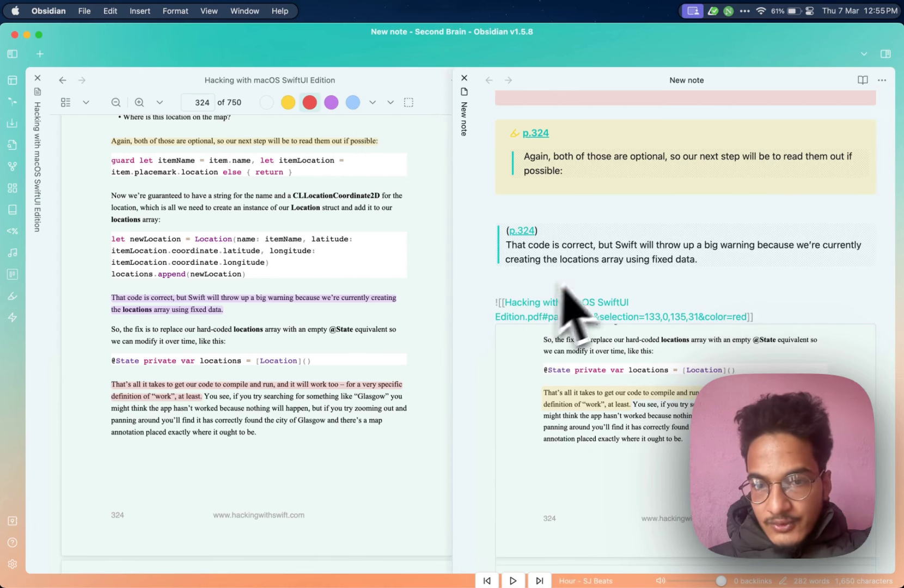
pyautogui.scroll(-6, 599, 305)
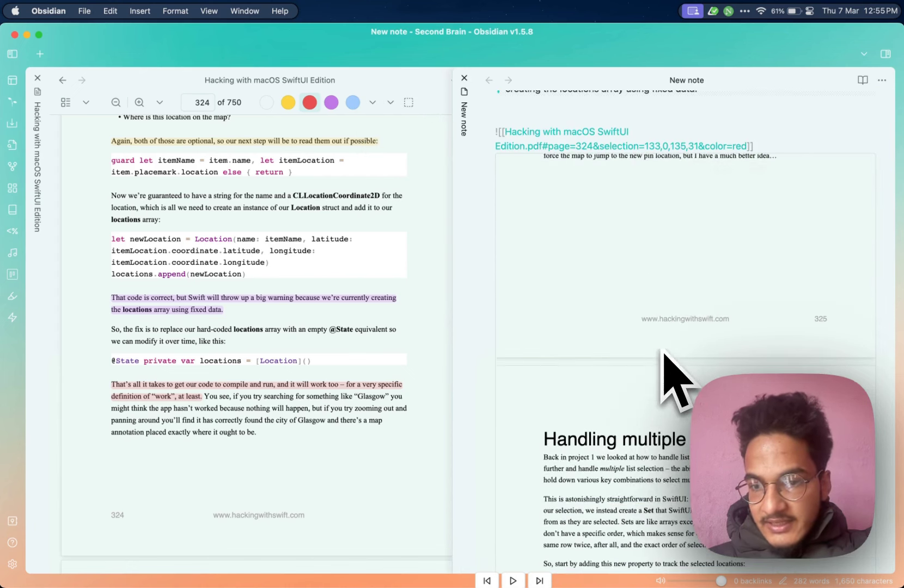
pyautogui.press('super+e')
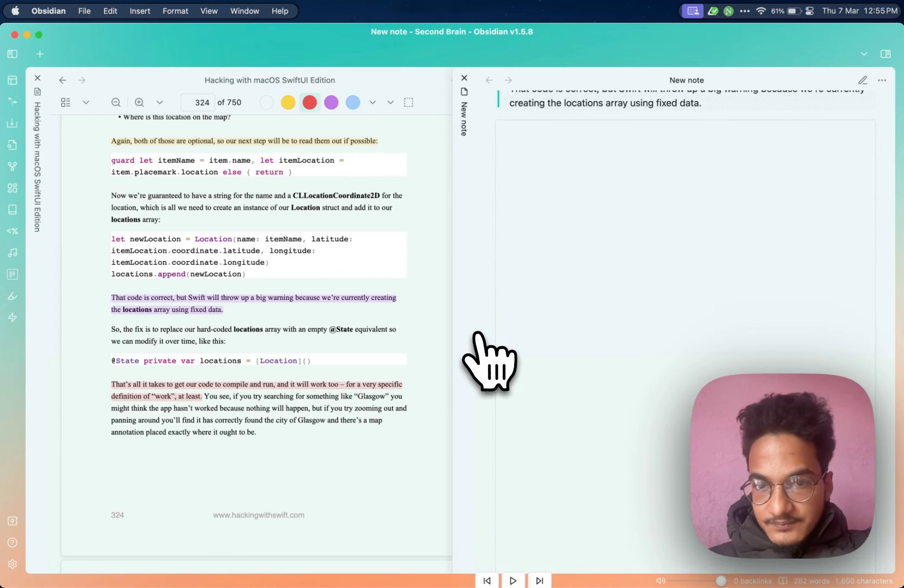
pyautogui.press('super+e')
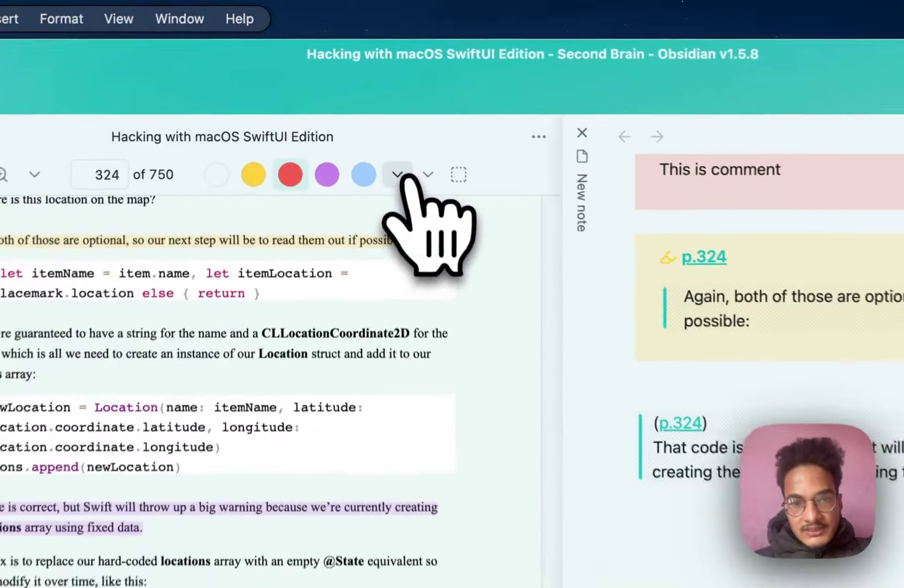
# Set the copy format to "Quote in callout" and the link display text to "Title & page".
pyautogui.click(373, 102)
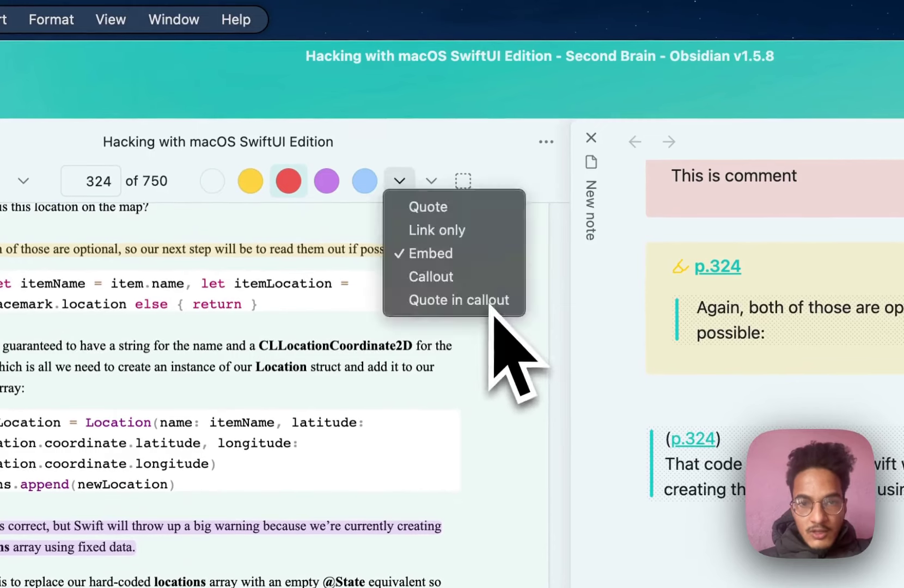
pyautogui.click(491, 304)
pyautogui.click(431, 181)
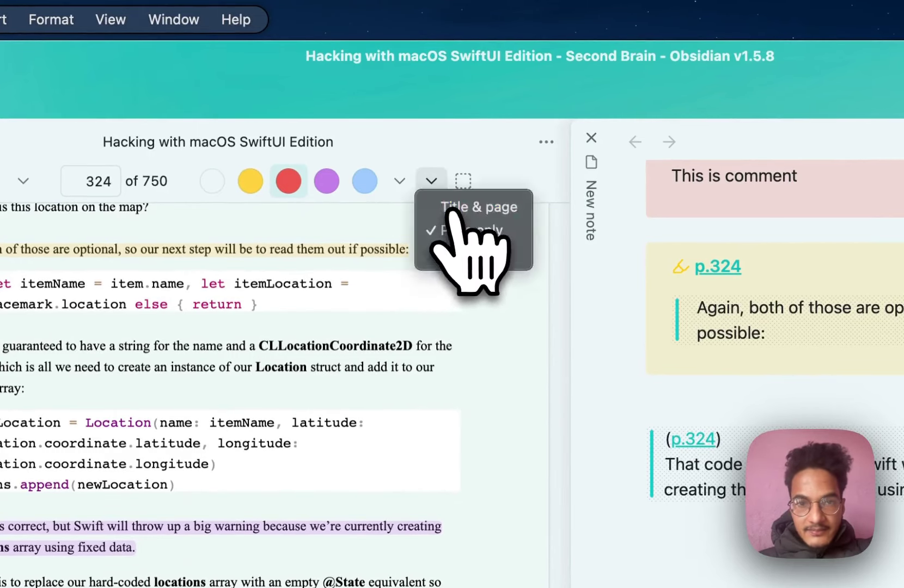
pyautogui.click(454, 211)
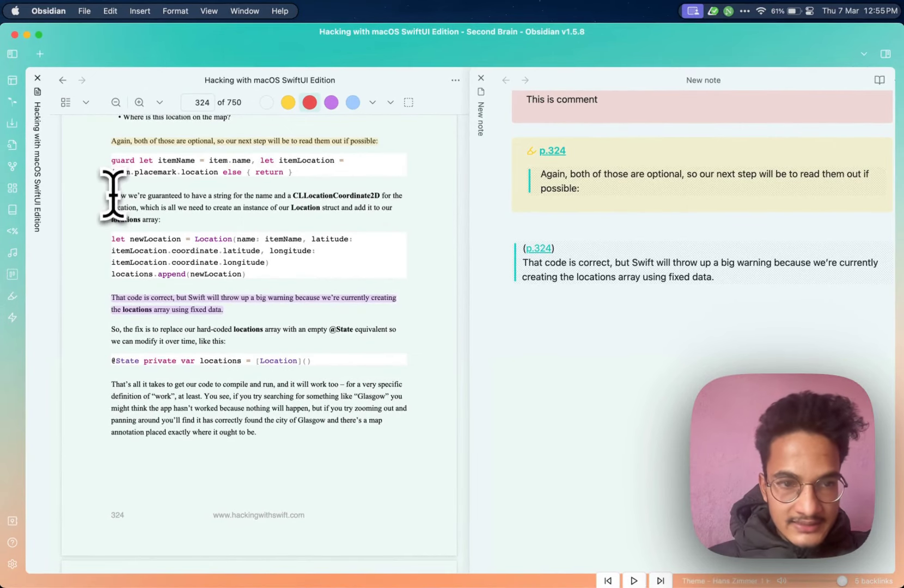
# Quote the "Now we're guaranteed to have a string" passage from page 324 as a purple callout and add "This is a highlight" beneath it.
pyautogui.moveTo(112, 194); pyautogui.dragTo(187, 239)
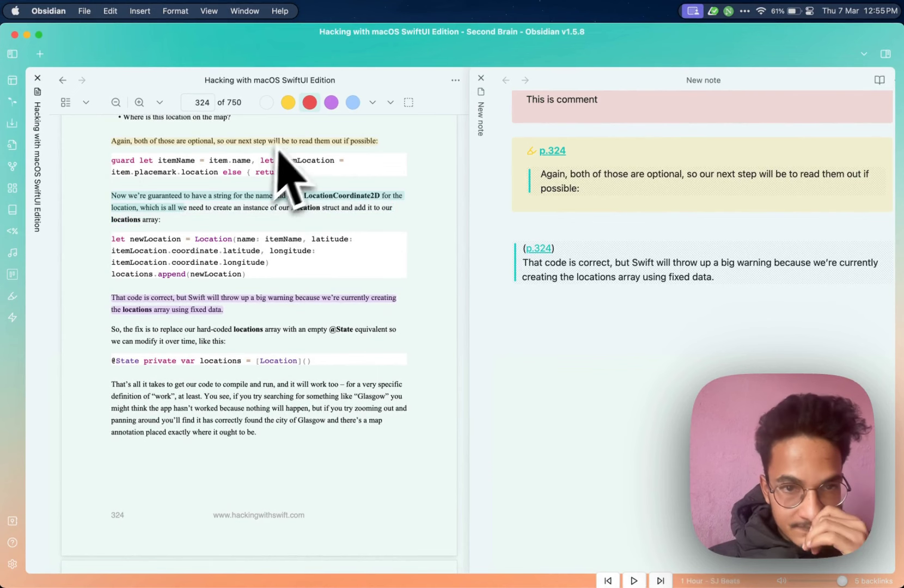
pyautogui.click(330, 104)
pyautogui.click(589, 354)
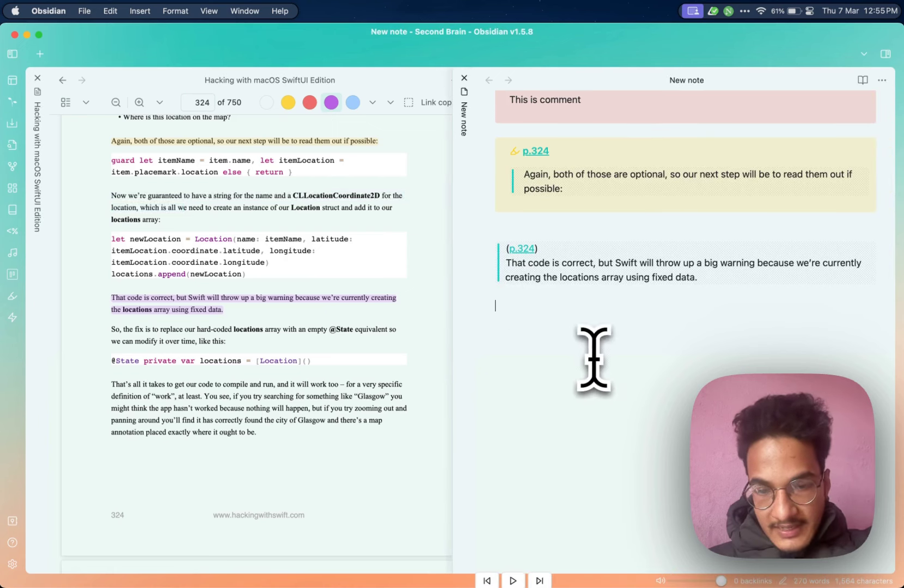
pyautogui.write("[!PDF|important] Hacking with macOS SwiftUI Edition, p.324\\nNow we're guaranteed to have a string for the name and a CLLocationCoordinate2D for the location, which is all we")
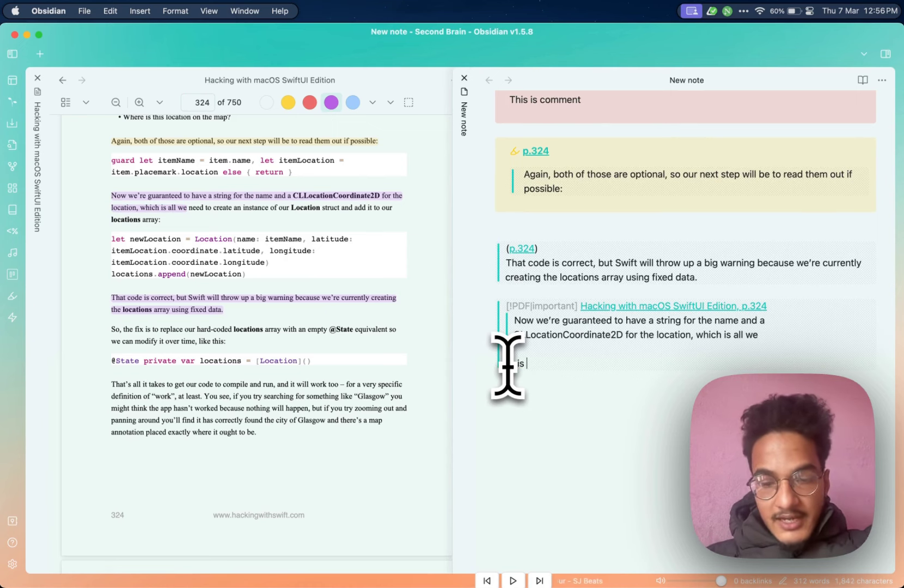
pyautogui.write('a highlight')
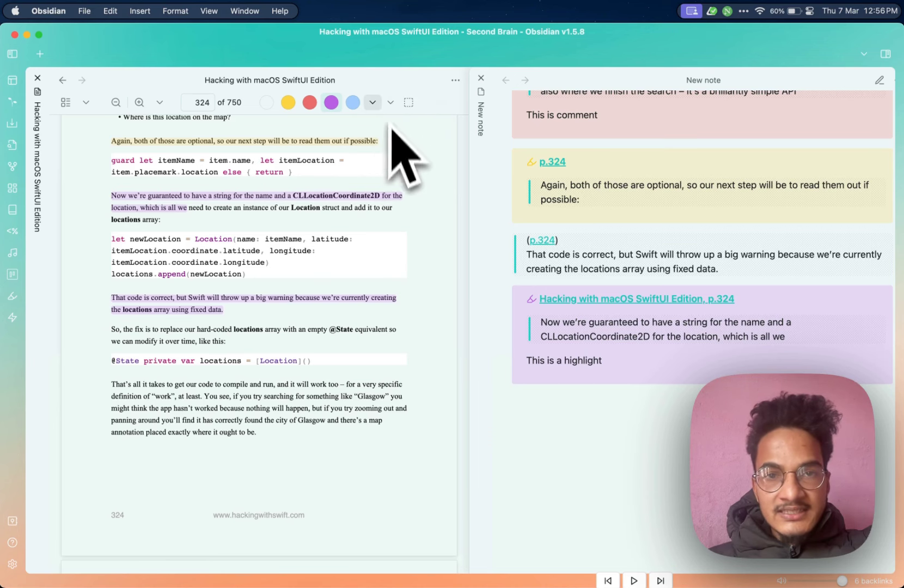
# Embed a rectangular selection of the "That's all it takes" paragraph from page 324 below the purple callout.
pyautogui.click(391, 103)
pyautogui.click(391, 104)
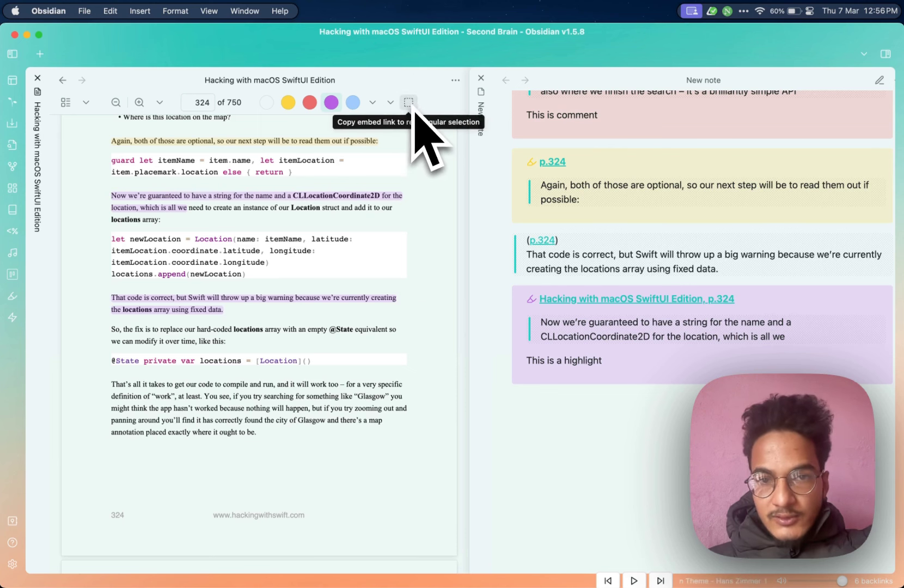
pyautogui.scroll(-5, 417, 116)
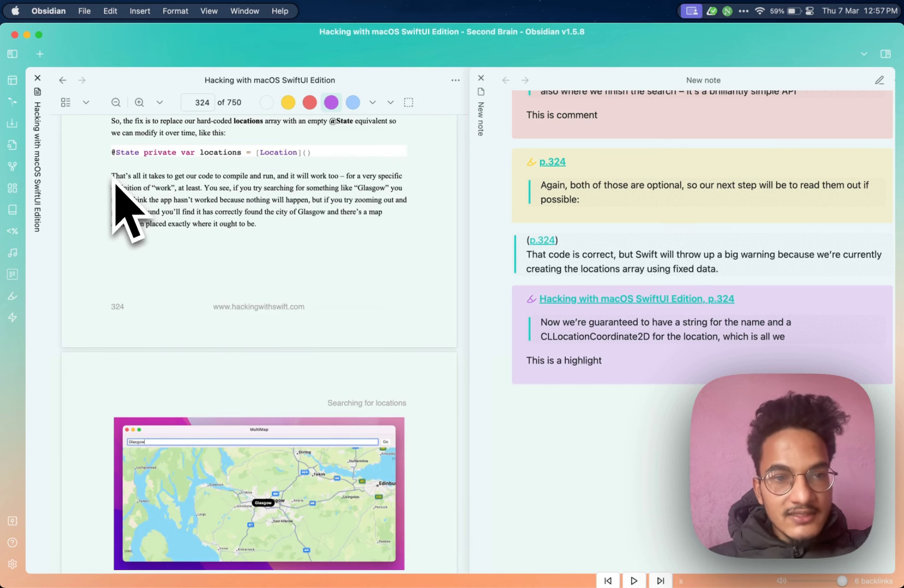
pyautogui.click(408, 102)
pyautogui.moveTo(109, 167); pyautogui.dragTo(408, 228)
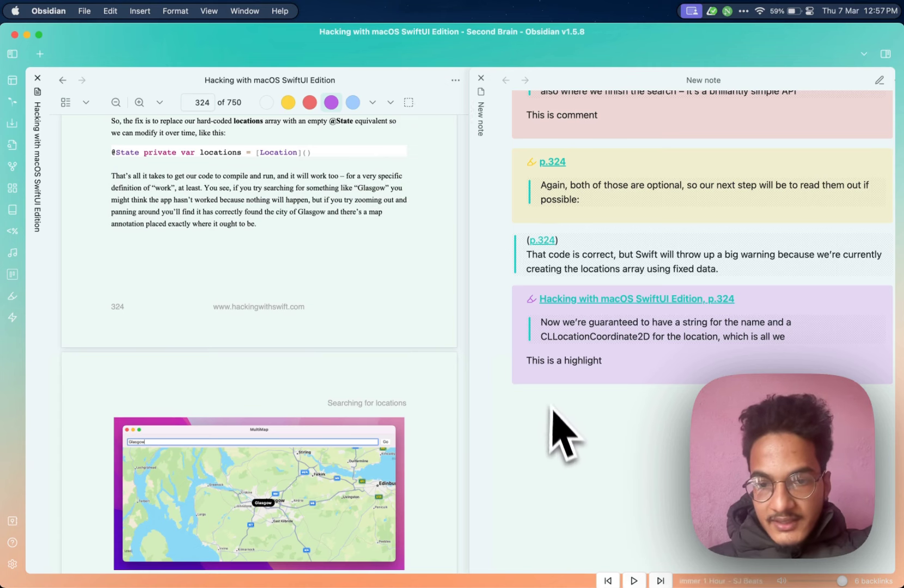
pyautogui.click(557, 427)
pyautogui.click(557, 427)
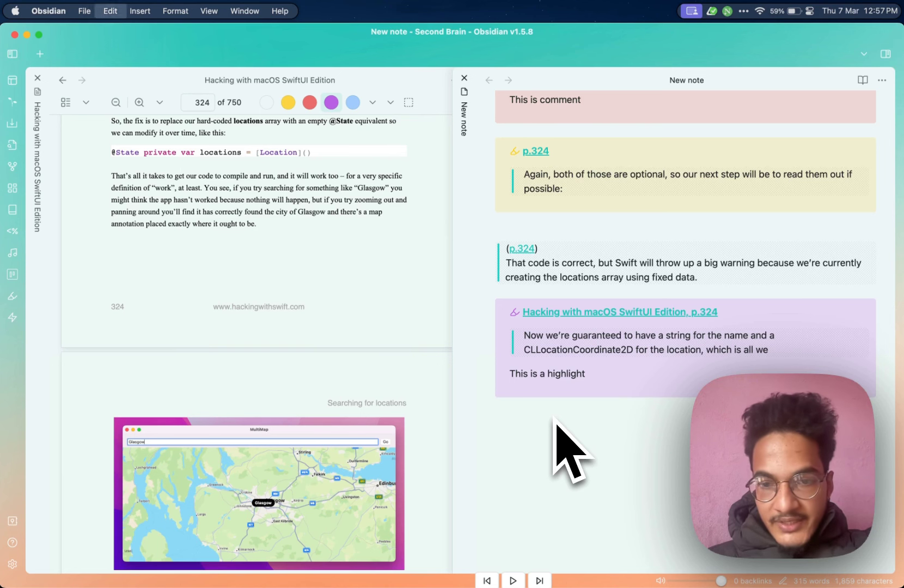
pyautogui.scroll(-1, 586, 542)
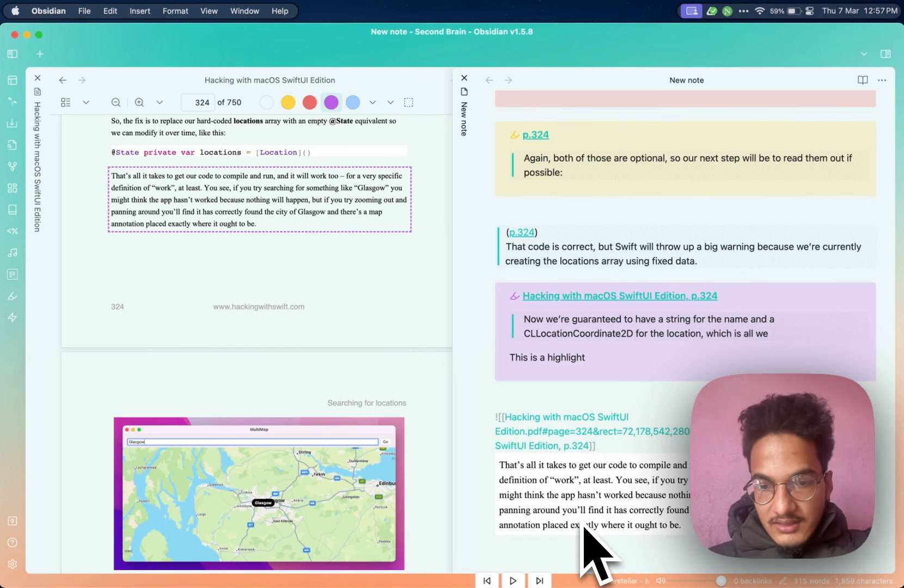
pyautogui.scroll(-3, 575, 539)
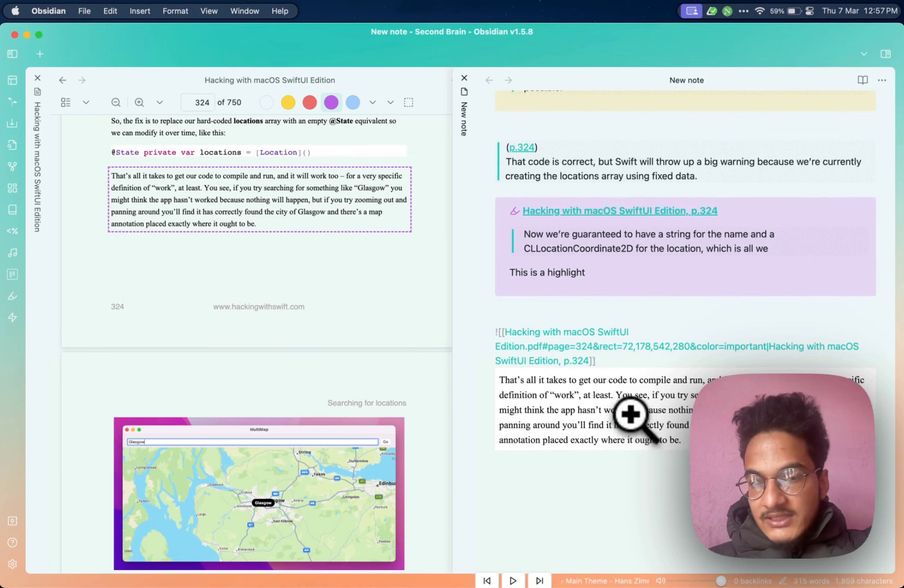
# Move the PDF to a distant page and return to the selected rectangle on page 324 through its embed in the note.
pyautogui.click(627, 425)
pyautogui.click(615, 400)
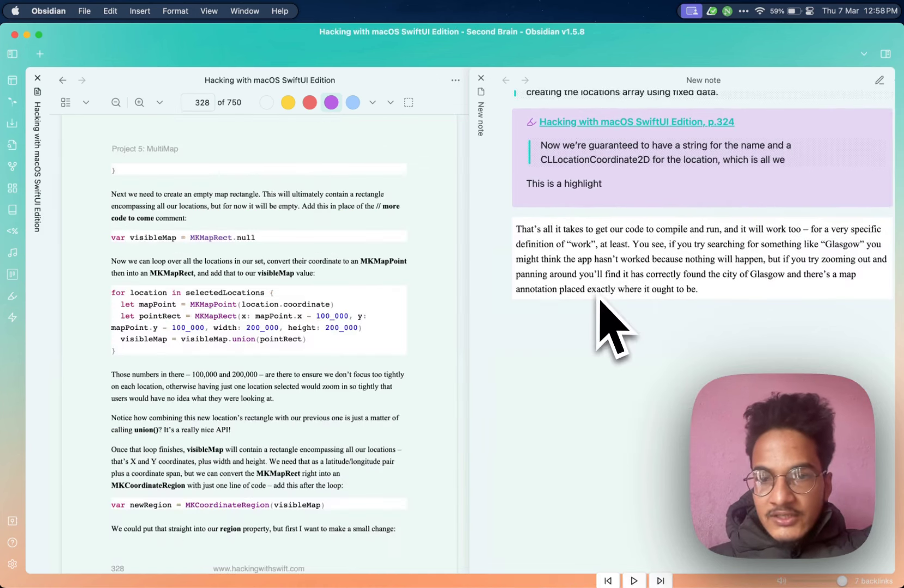
pyautogui.scroll(-20, 344, 370)
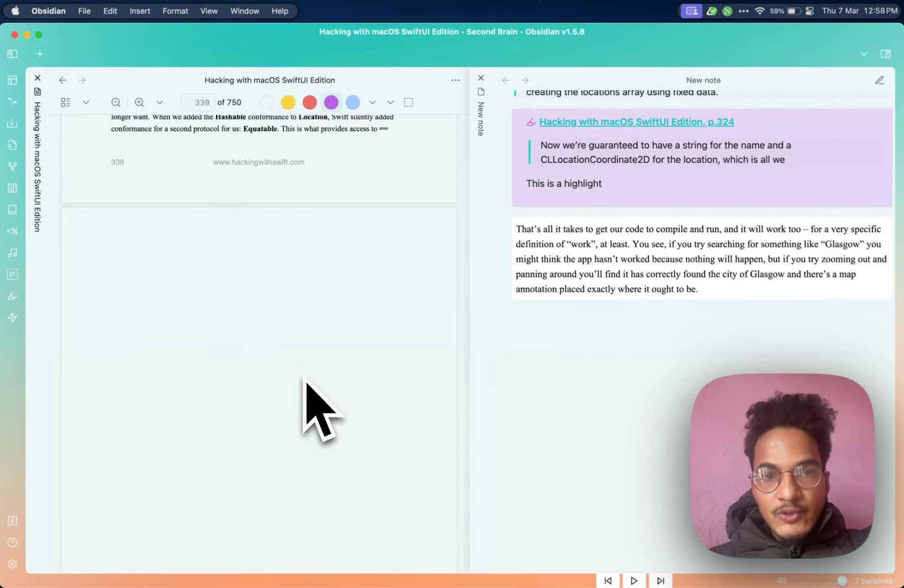
pyautogui.click(609, 265)
pyautogui.click(609, 266)
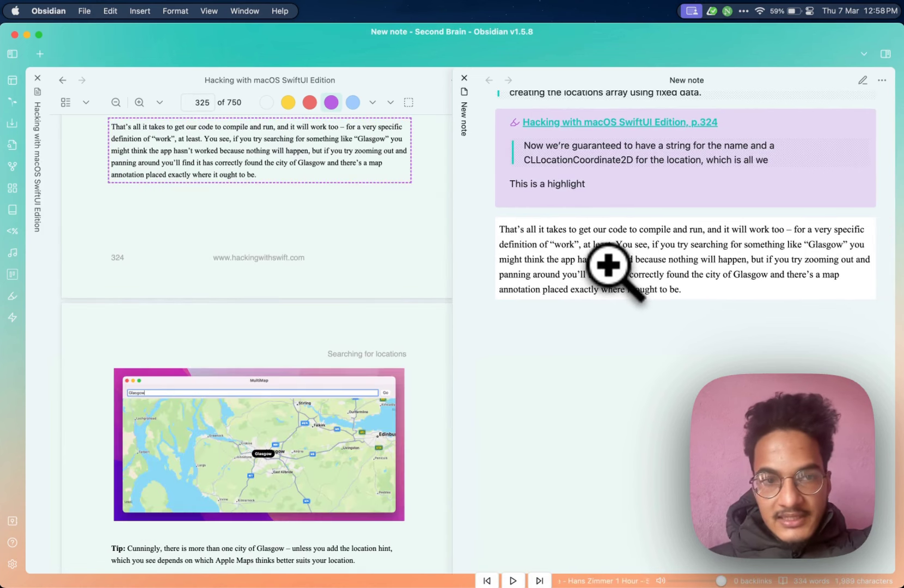
pyautogui.scroll(3, 160, 152)
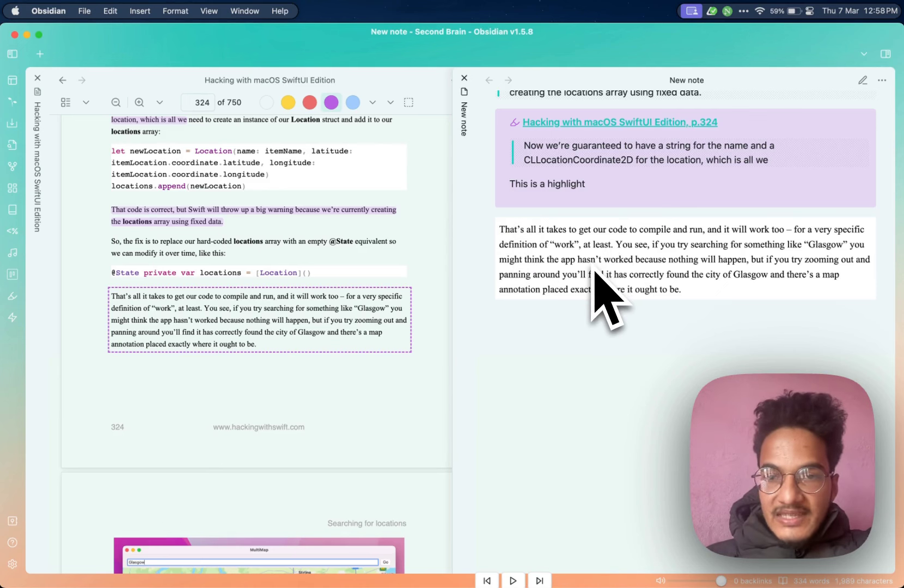
# Open the PDF++ settings and review the options from backlink highlighting down to rectangular selection embeds and PDF++ callouts.
pyautogui.click(12, 565)
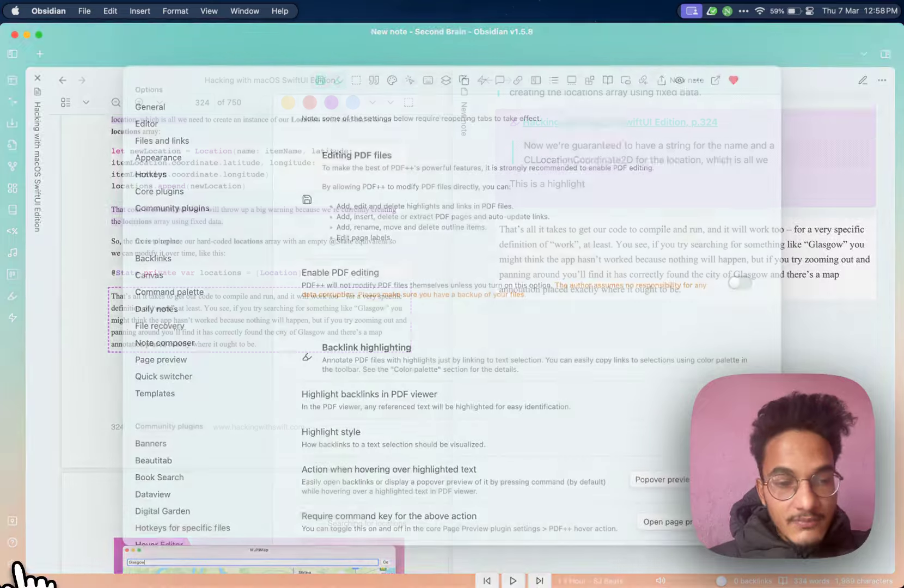
pyautogui.scroll(-2, 250, 425)
pyautogui.scroll(-10, 349, 422)
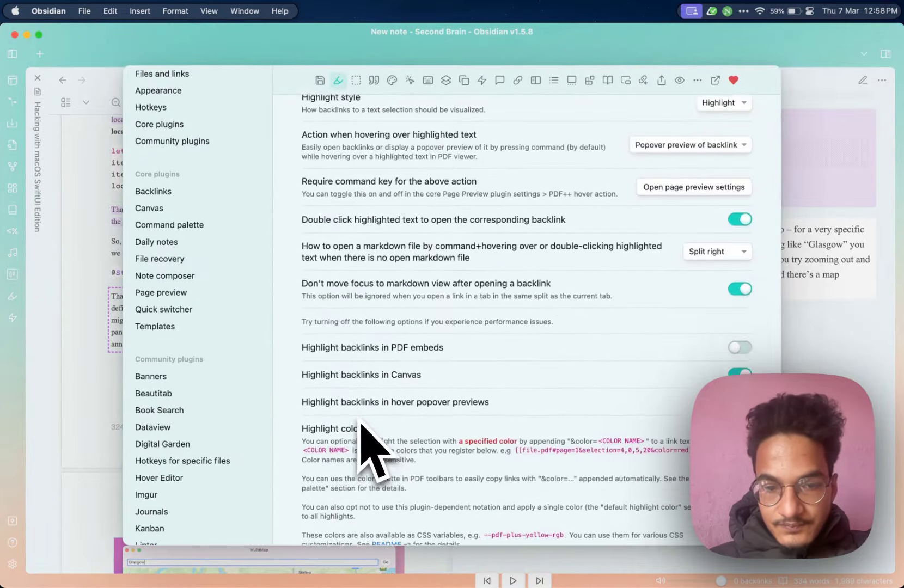
pyautogui.click(21, 571)
pyautogui.click(13, 564)
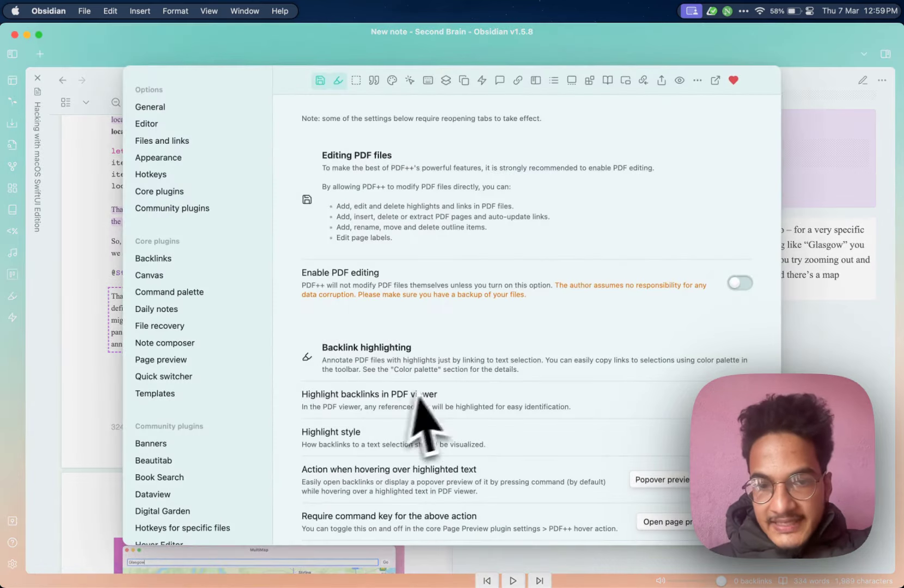
pyautogui.scroll(-8, 424, 430)
pyautogui.scroll(-10, 413, 410)
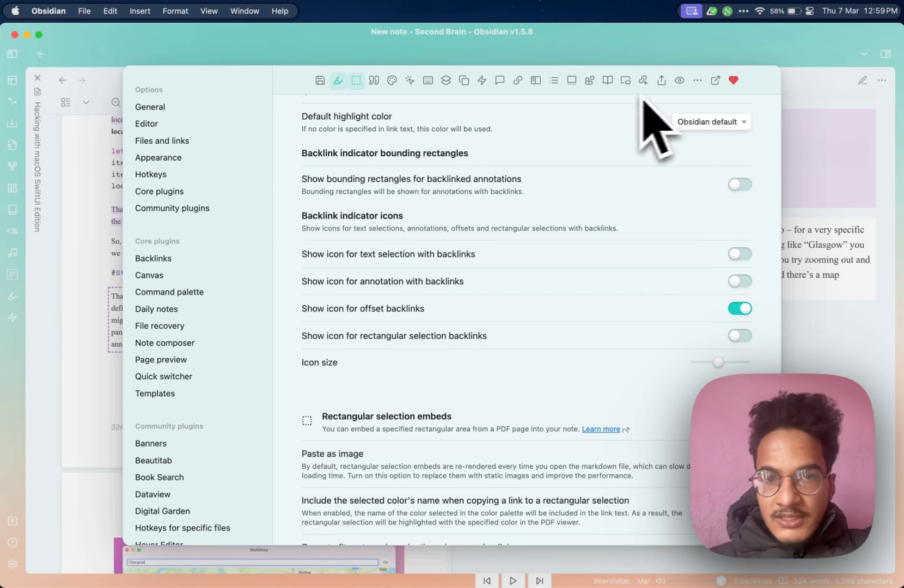
pyautogui.scroll(-5, 523, 169)
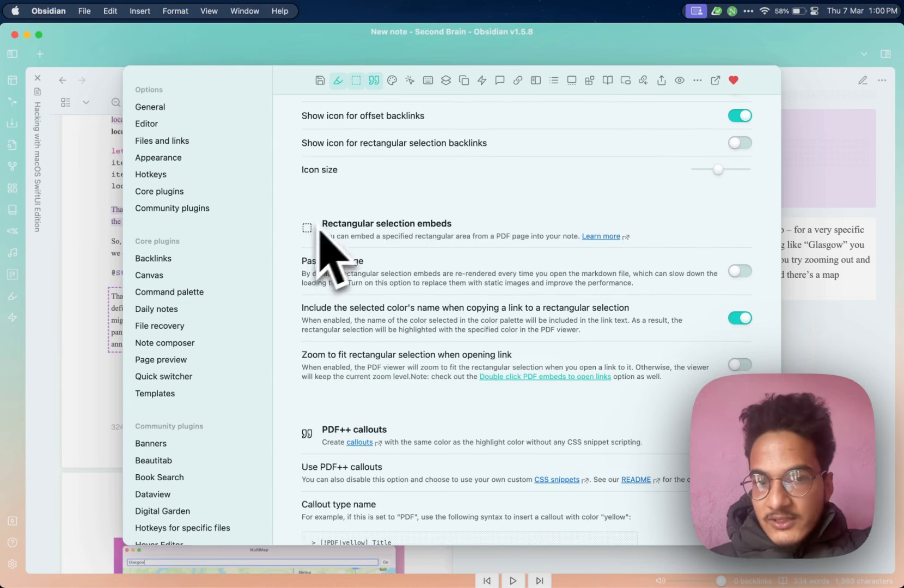
# Turn on Paste as image for rectangular selection embeds, review its embedding options, and turn it off again.
pyautogui.click(741, 271)
pyautogui.scroll(2, 347, 344)
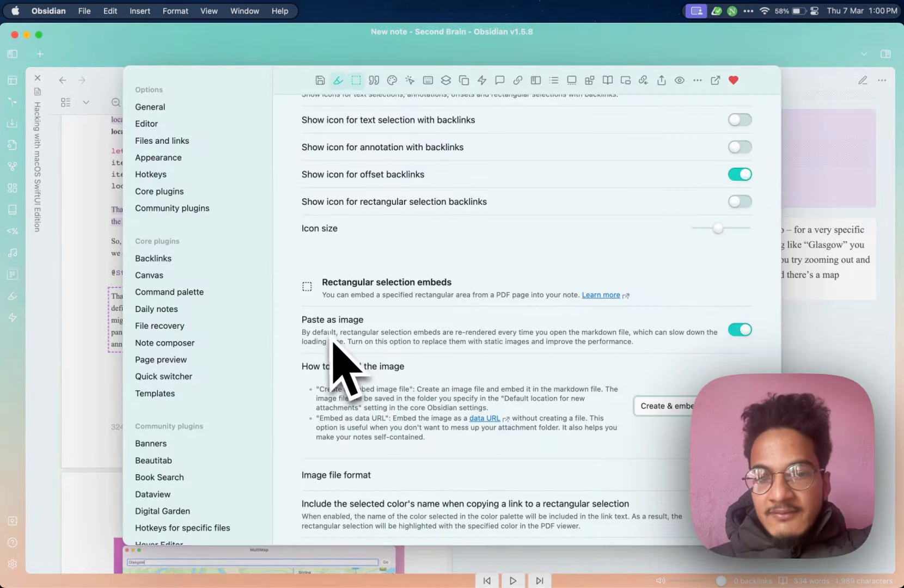
pyautogui.scroll(-1, 333, 342)
pyautogui.scroll(-2, 368, 329)
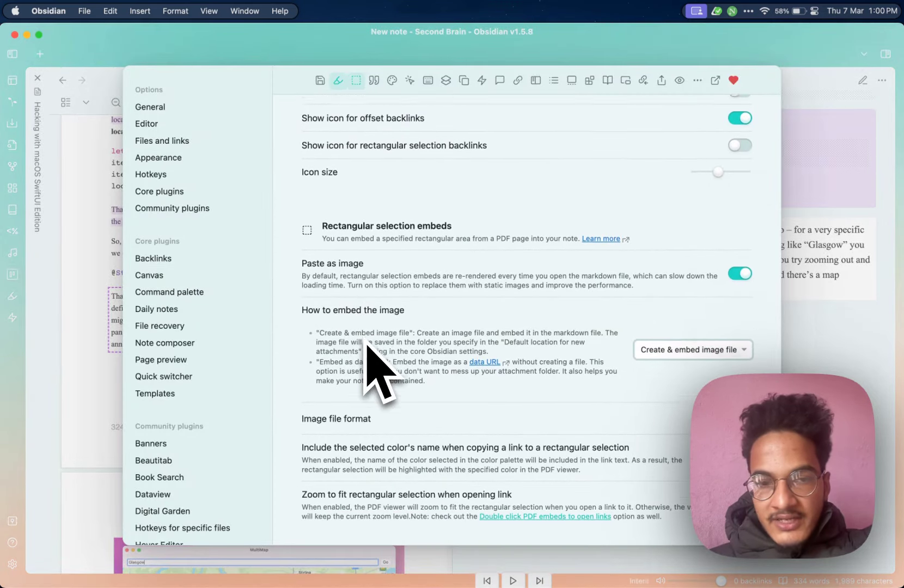
pyautogui.scroll(-5, 392, 314)
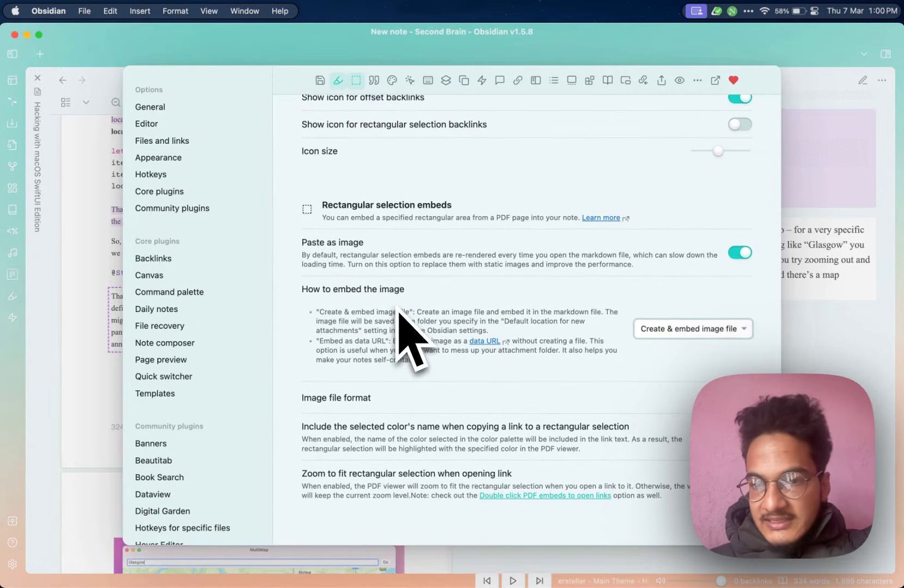
pyautogui.scroll(7, 390, 425)
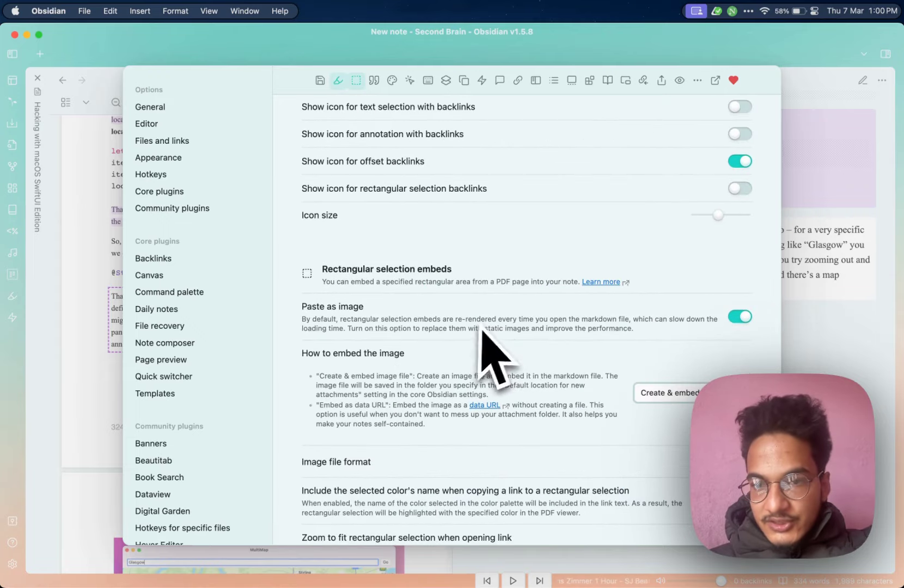
pyautogui.click(739, 316)
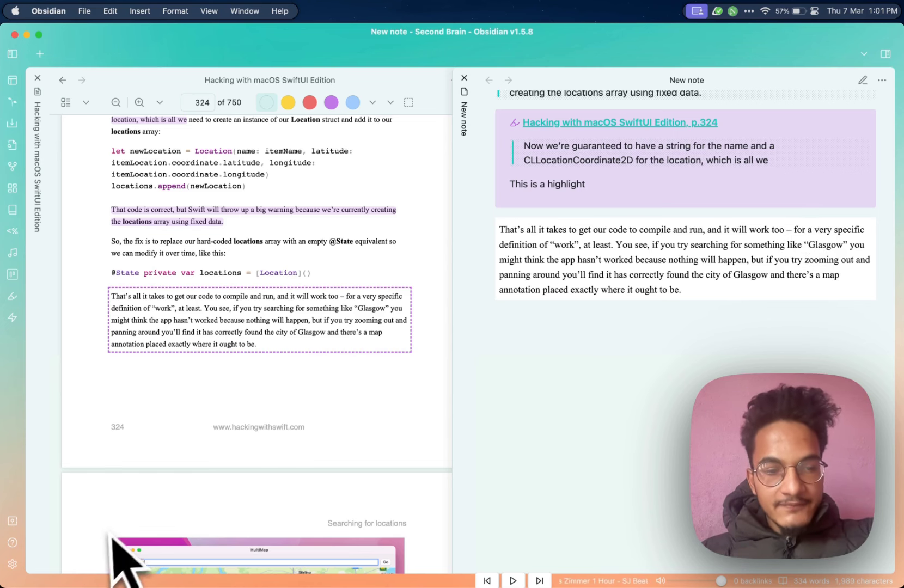
# Enable PDF editing in the PDF++ settings and fill in the annotation author's name.
pyautogui.moveTo(7, 584)
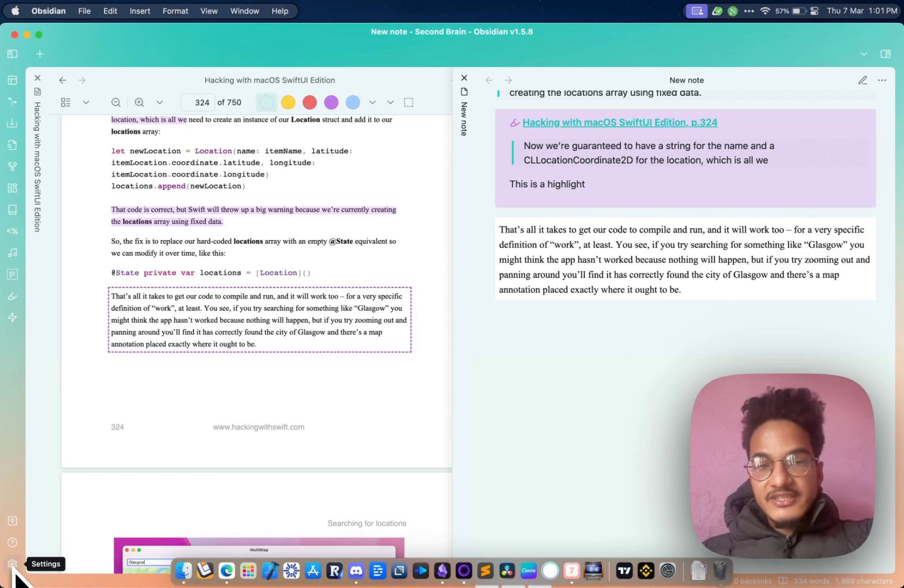
pyautogui.click(12, 564)
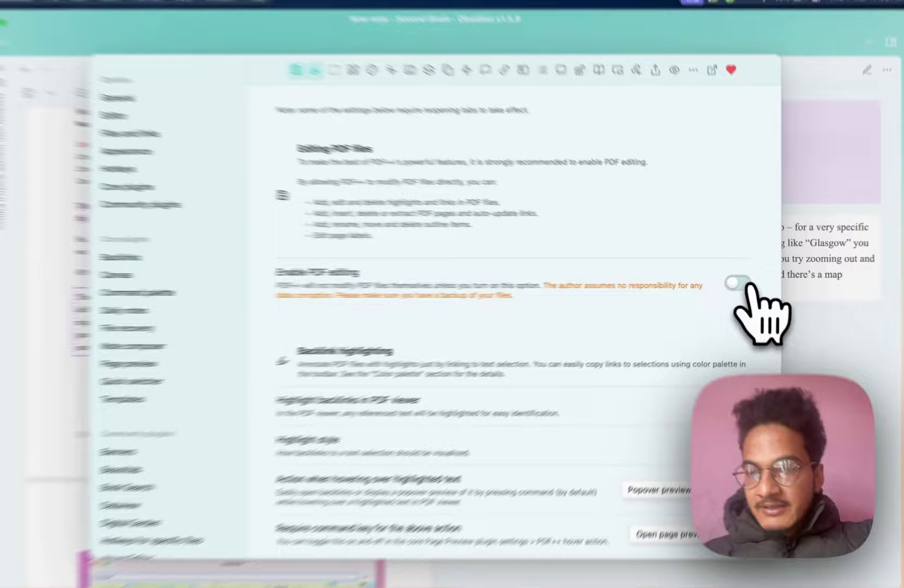
pyautogui.click(742, 284)
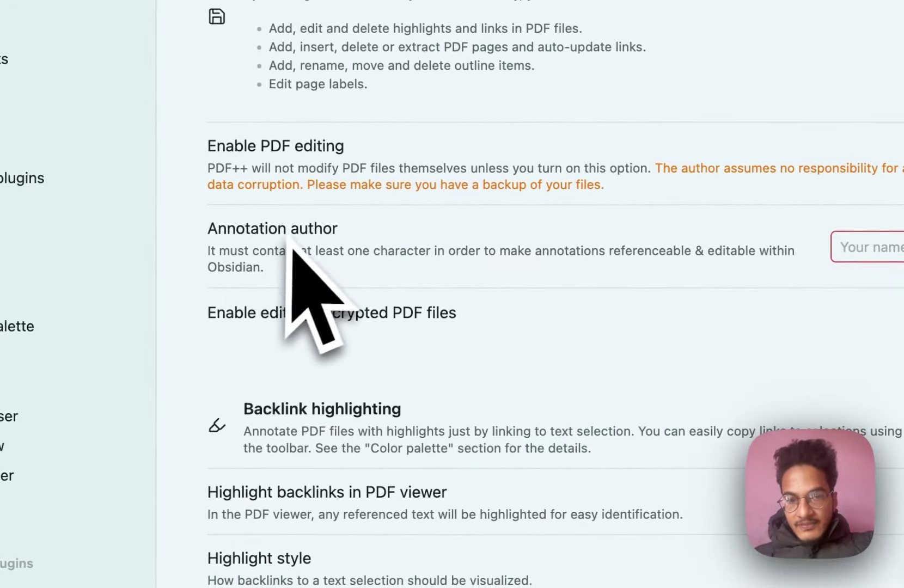
pyautogui.click(897, 249)
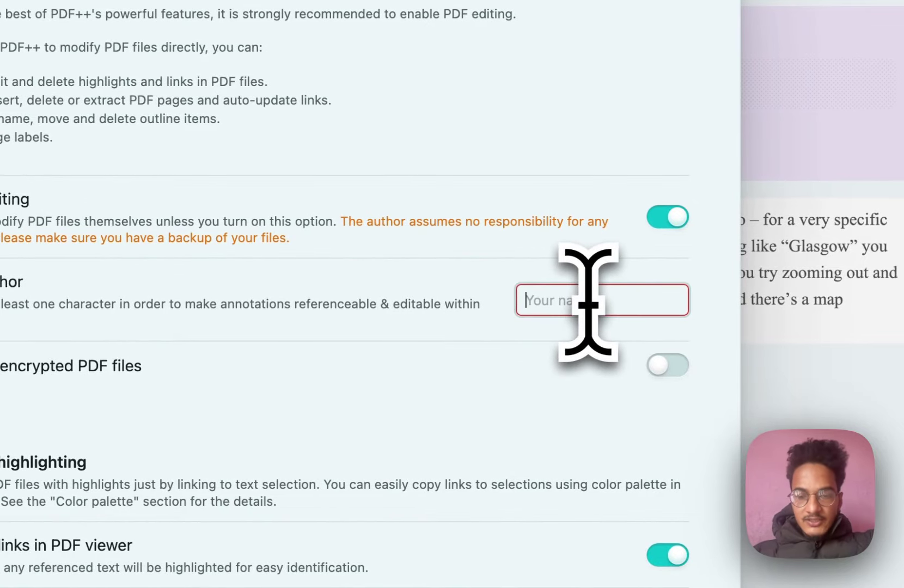
pyautogui.write('Pax')
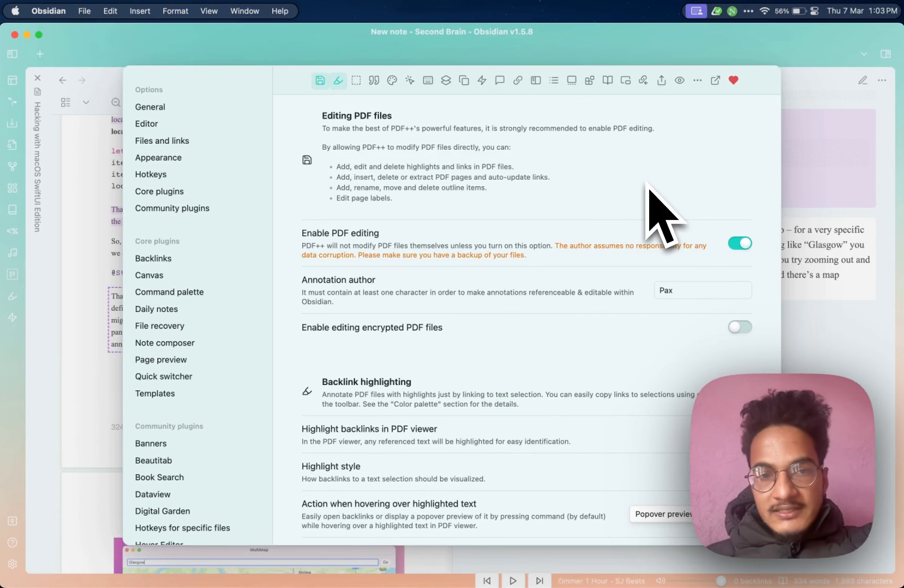
pyautogui.scroll(2, 626, 197)
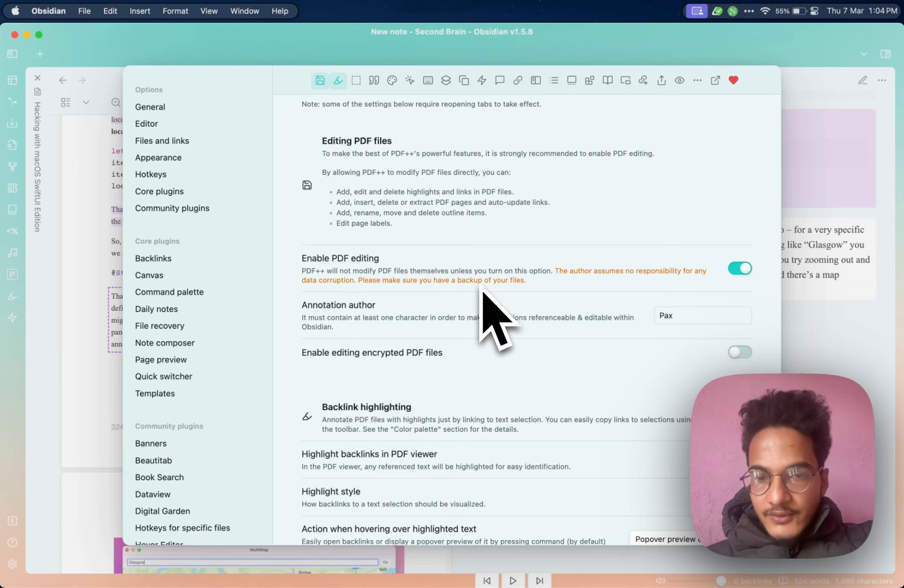
pyautogui.scroll(-1, 481, 292)
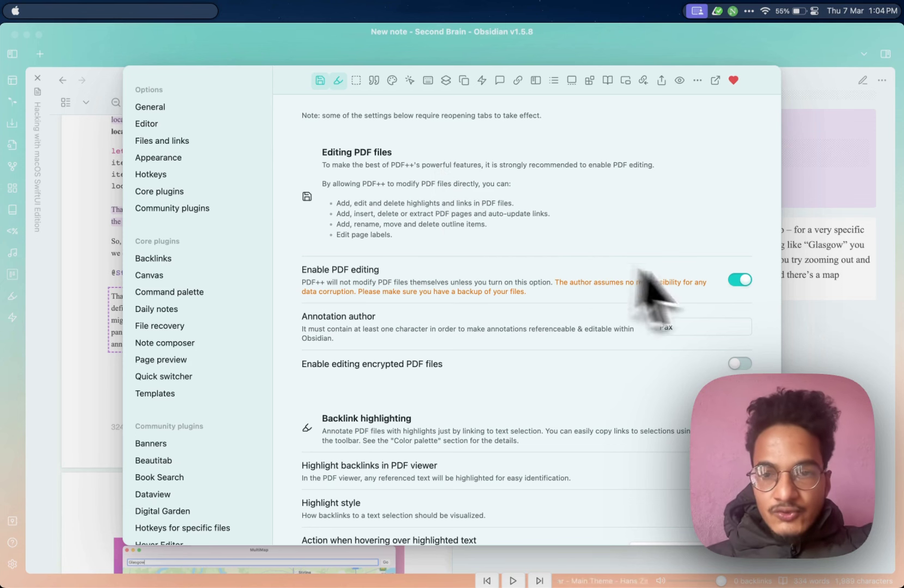
pyautogui.click(823, 315)
pyautogui.click(815, 317)
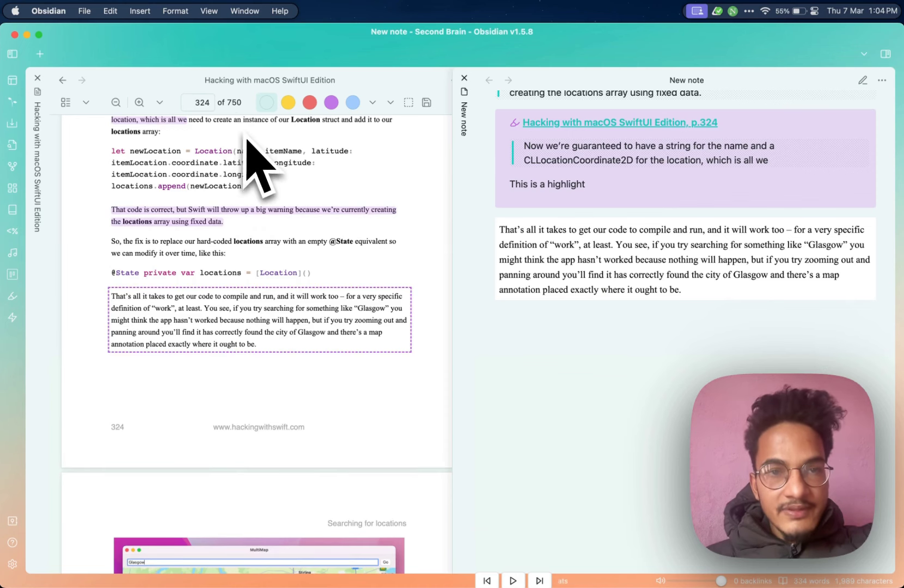
# Search the command palette for "pdf++" with the PDF active and review the plugin's available commands.
pyautogui.scroll(-5, 247, 140)
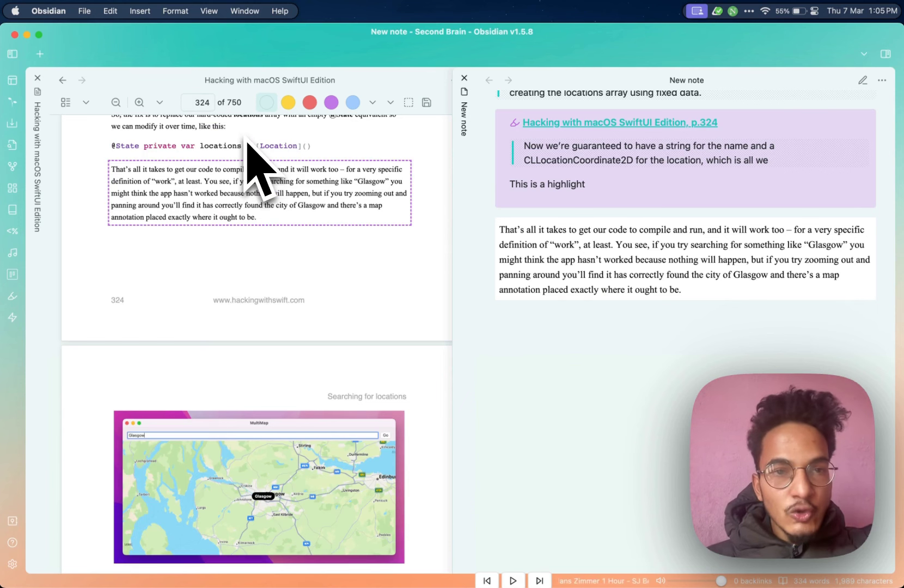
pyautogui.scroll(-1, 256, 169)
pyautogui.scroll(-1, 256, 169)
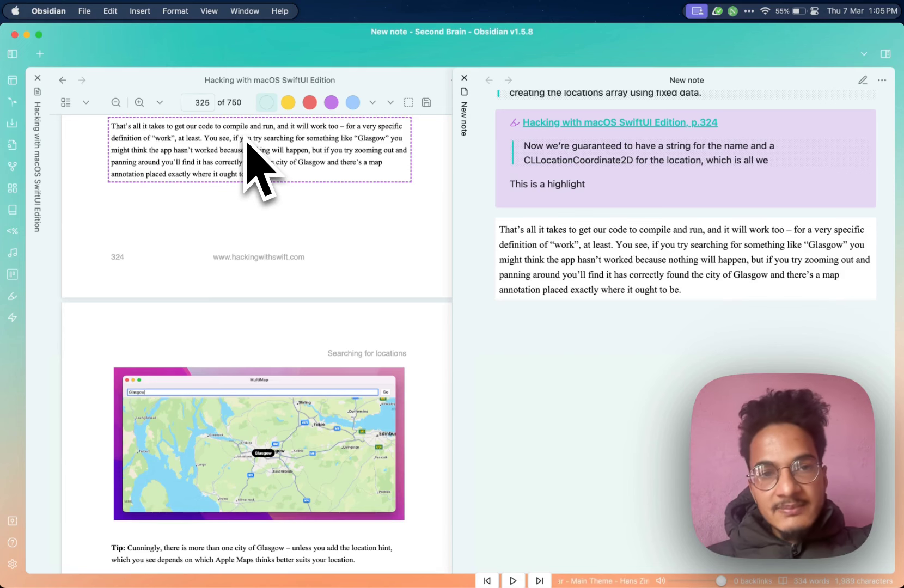
pyautogui.click(243, 262)
pyautogui.press('super+p')
pyautogui.write('pdf++')
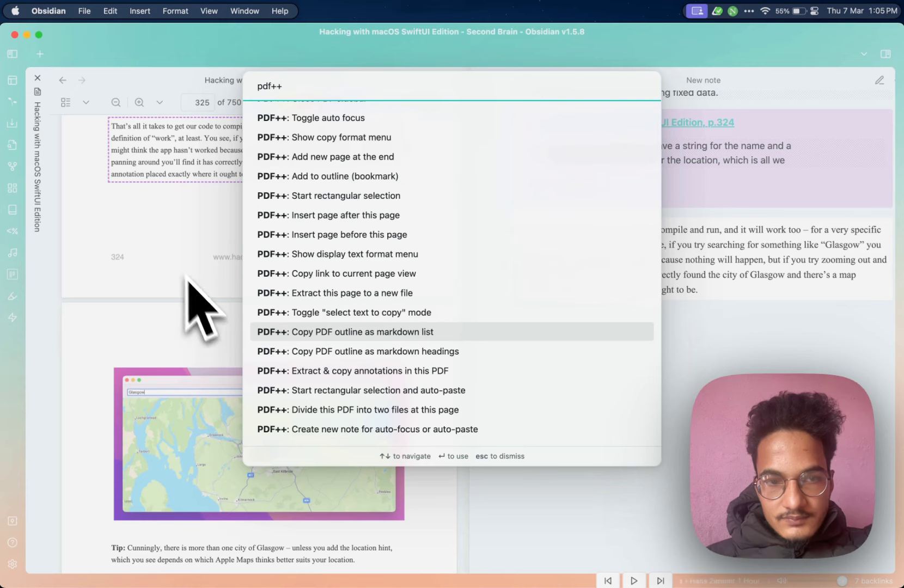
pyautogui.press('Escape')
pyautogui.press('super+p')
pyautogui.write('c')
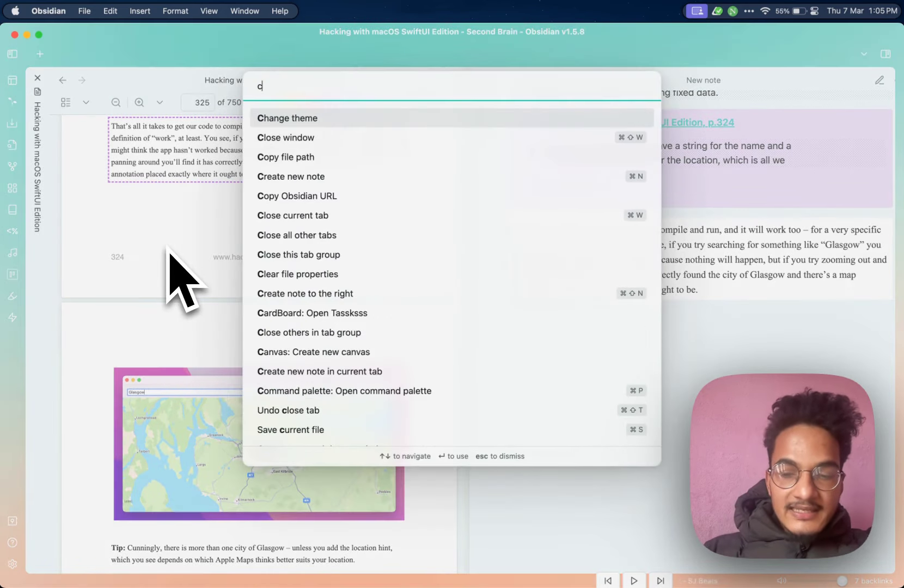
pyautogui.press('BackSpace')
pyautogui.write('pdf++')
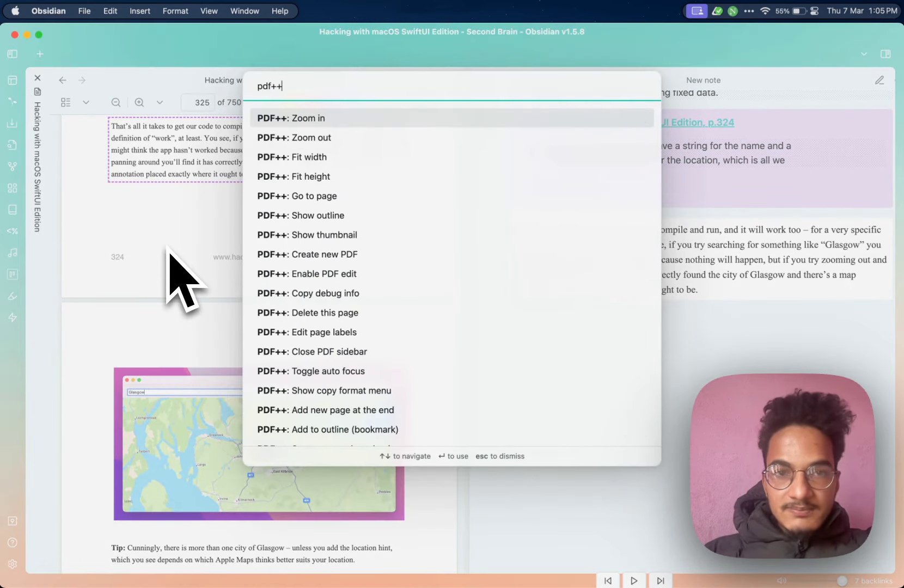
pyautogui.scroll(-5, 348, 354)
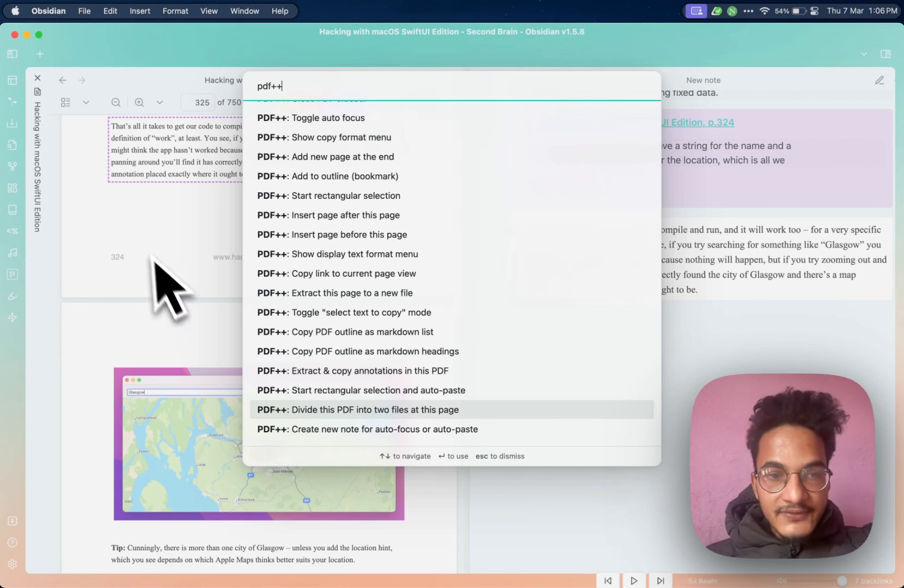
pyautogui.click(131, 278)
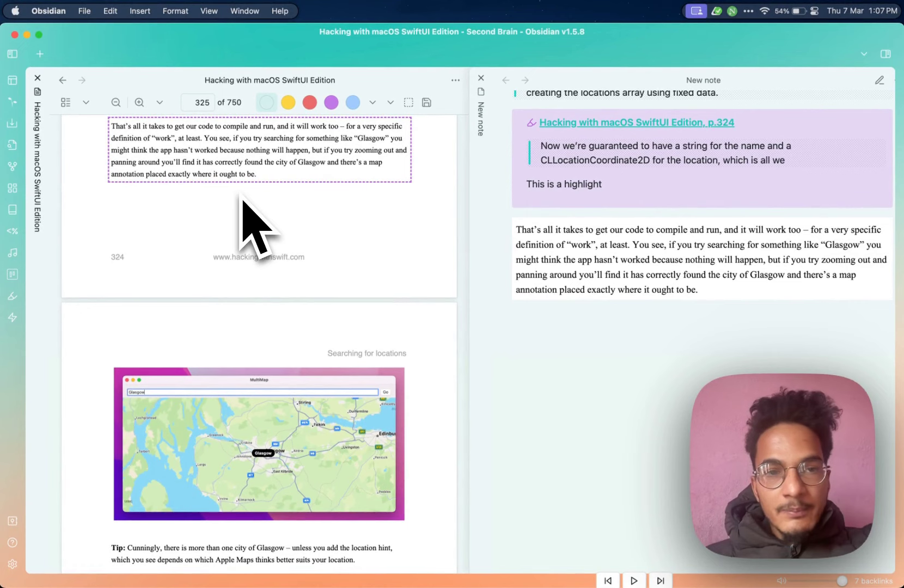
# Search the command palette for "auto paste" while viewing page 327 of the PDF.
pyautogui.scroll(-3, 243, 200)
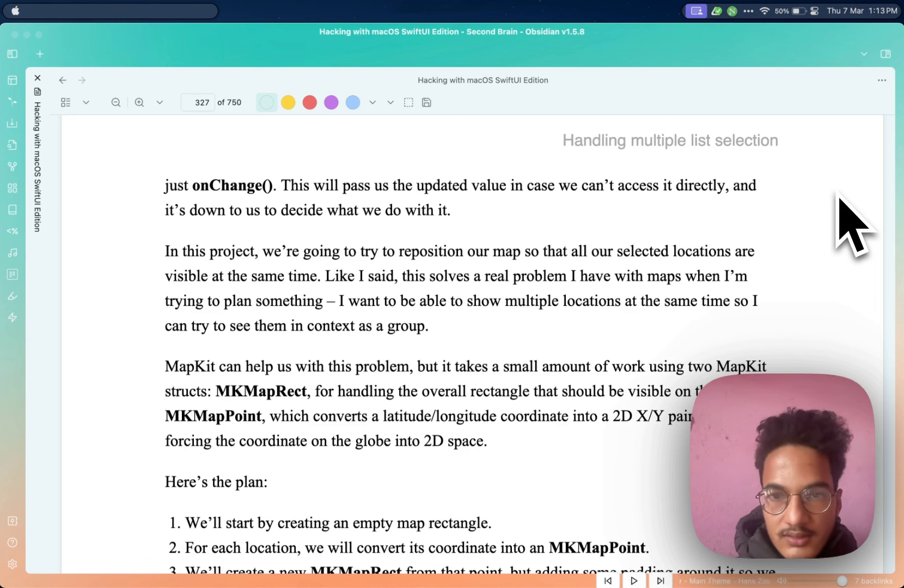
pyautogui.press('super+p')
pyautogui.write('auto paste')
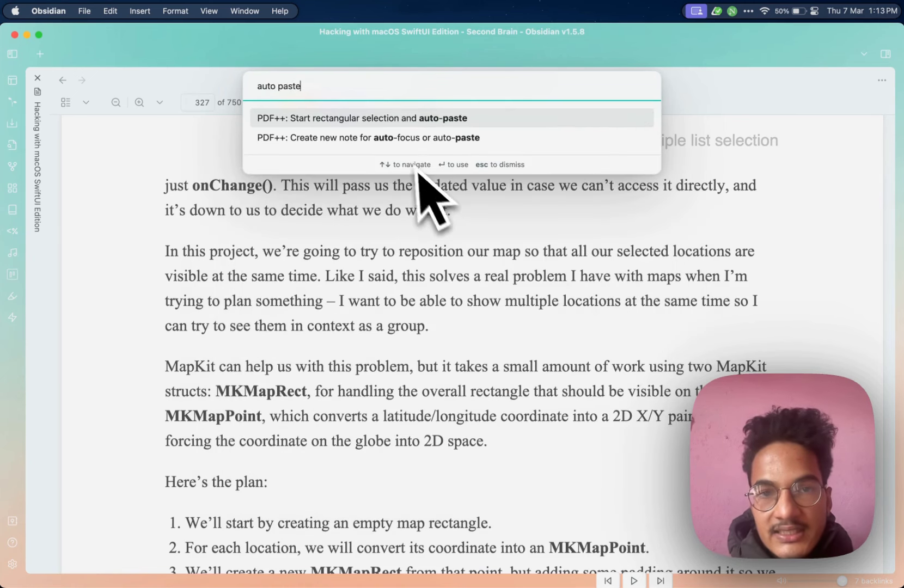
pyautogui.click(430, 141)
pyautogui.click(106, 457)
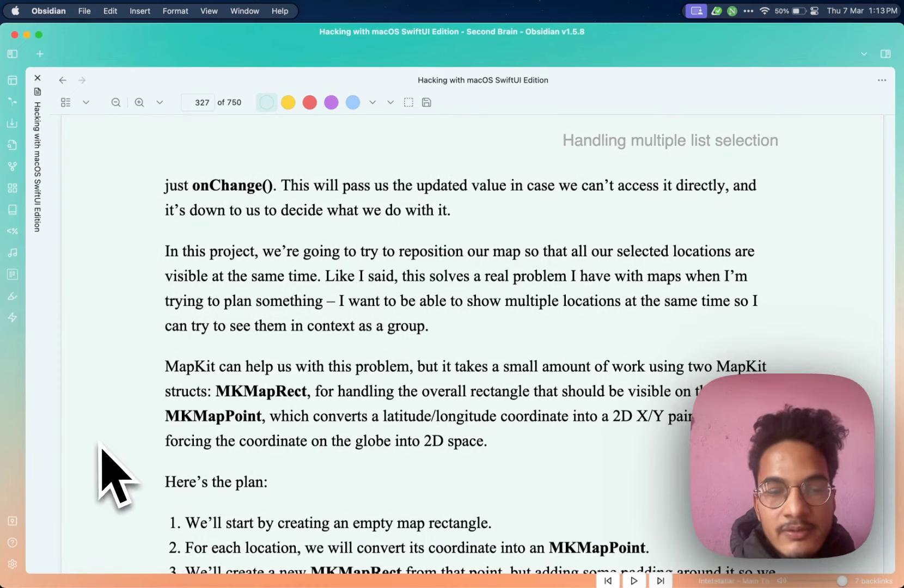
# Reassign Control+P as the hotkey for the PDF++ command "Copy & auto-paste link to selection or annotation".
pyautogui.click(13, 565)
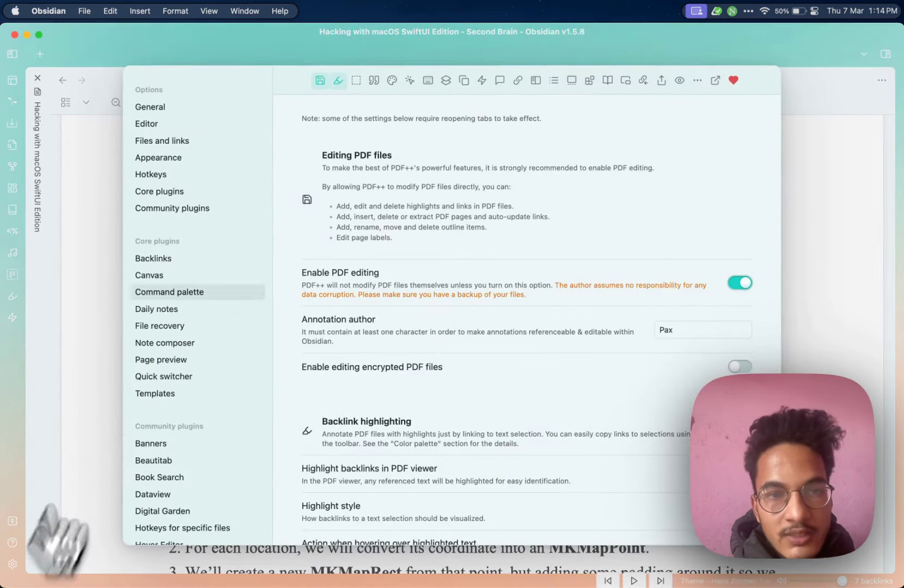
pyautogui.click(191, 177)
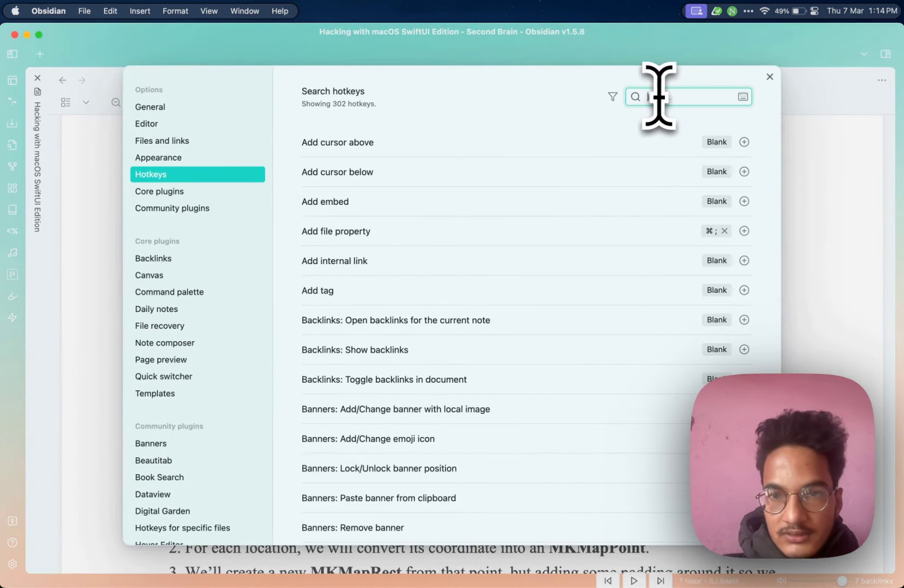
pyautogui.write('auto')
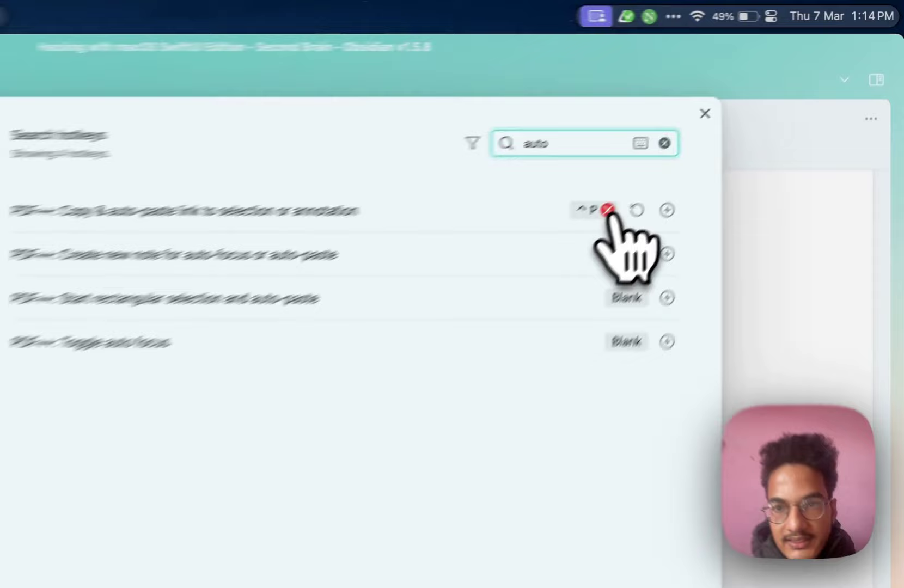
pyautogui.click(704, 142)
pyautogui.click(620, 251)
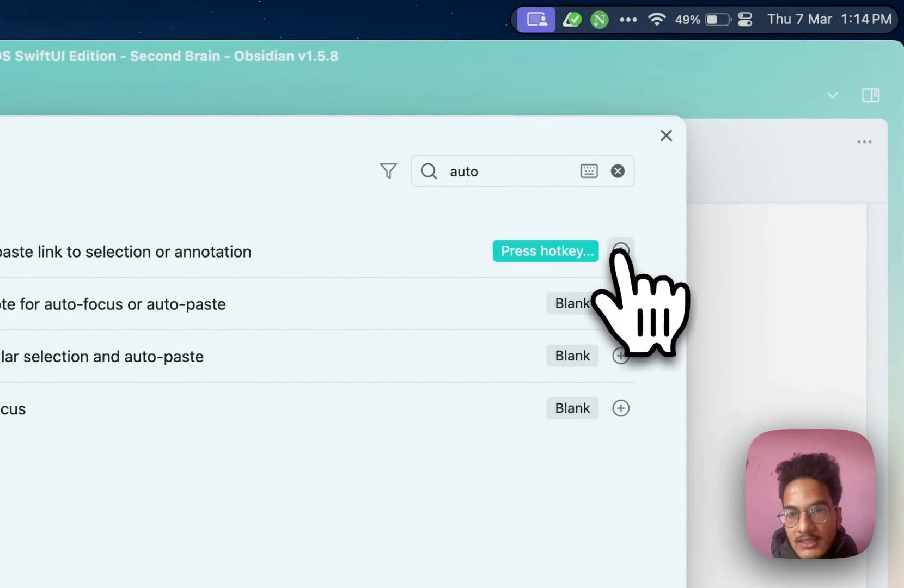
pyautogui.hotkey('ctrl', 'p')
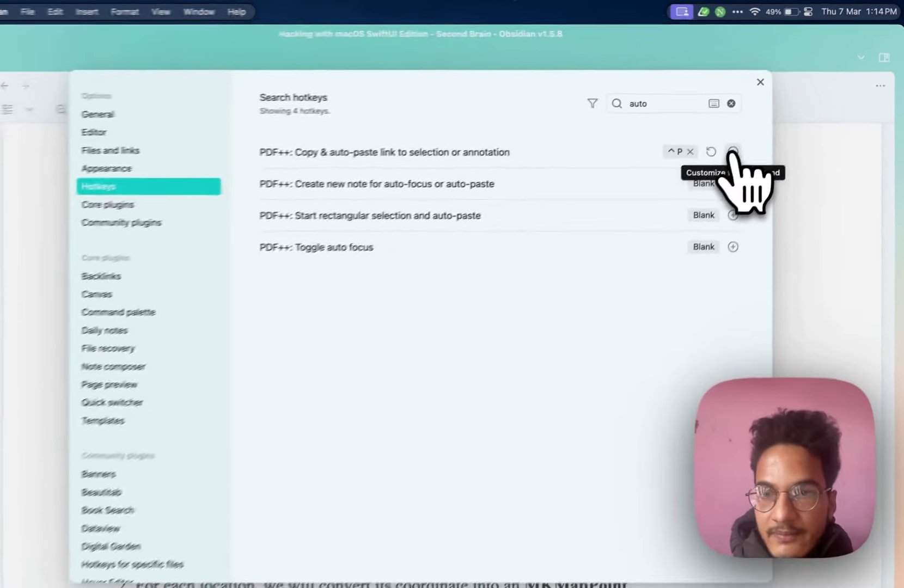
pyautogui.click(690, 122)
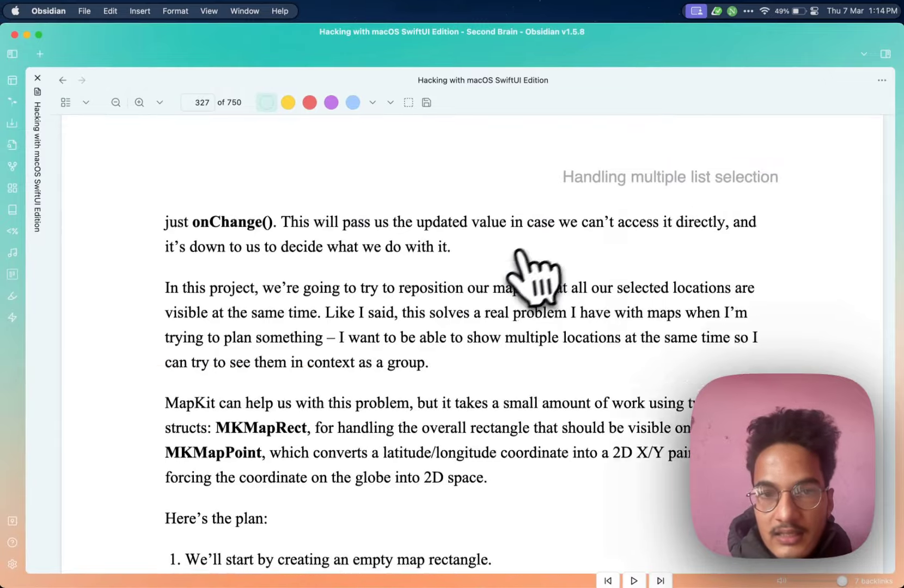
# Auto-paste the "Next we need to create an empty map rectangle" passage from page 328 into the note as a yellow callout.
pyautogui.scroll(5, 393, 306)
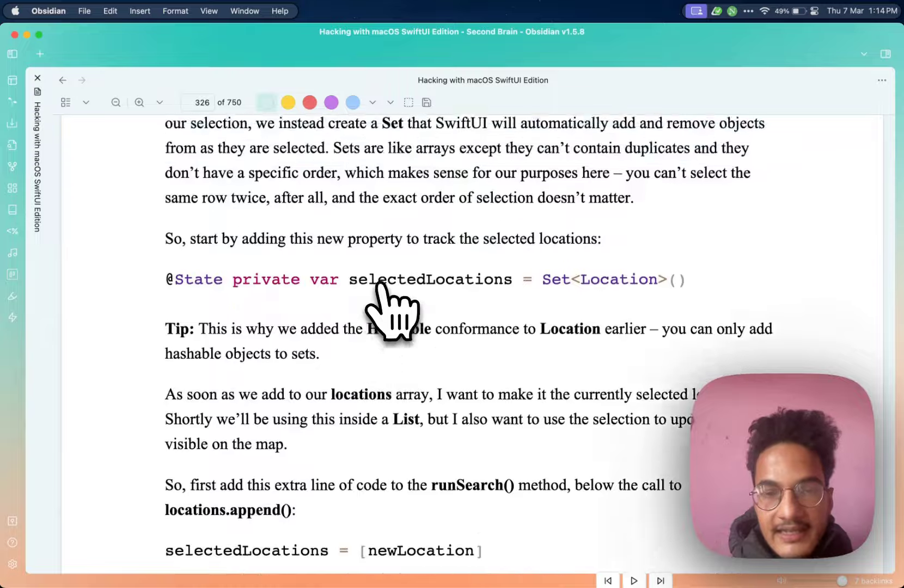
pyautogui.scroll(-10, 393, 309)
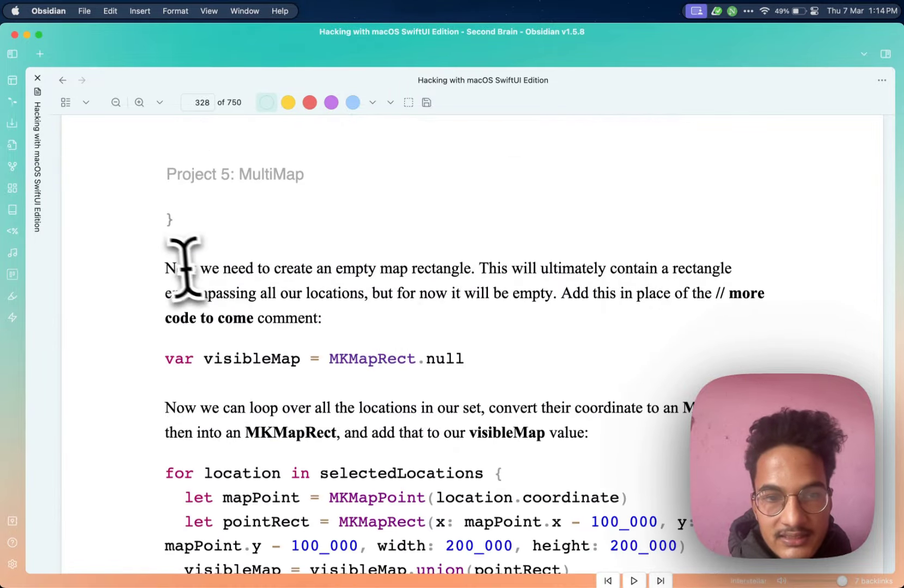
pyautogui.moveTo(169, 269); pyautogui.dragTo(332, 339)
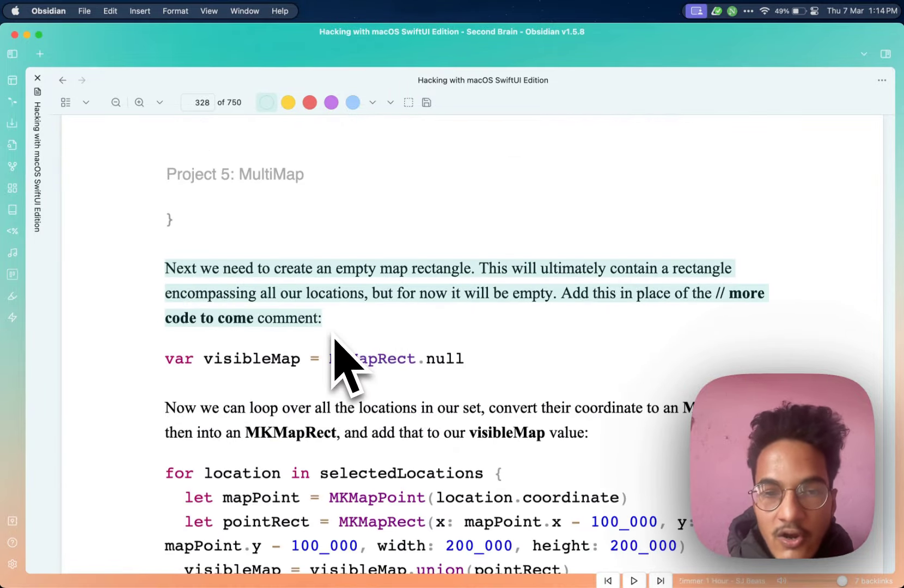
pyautogui.hotkey('ctrl', 'p')
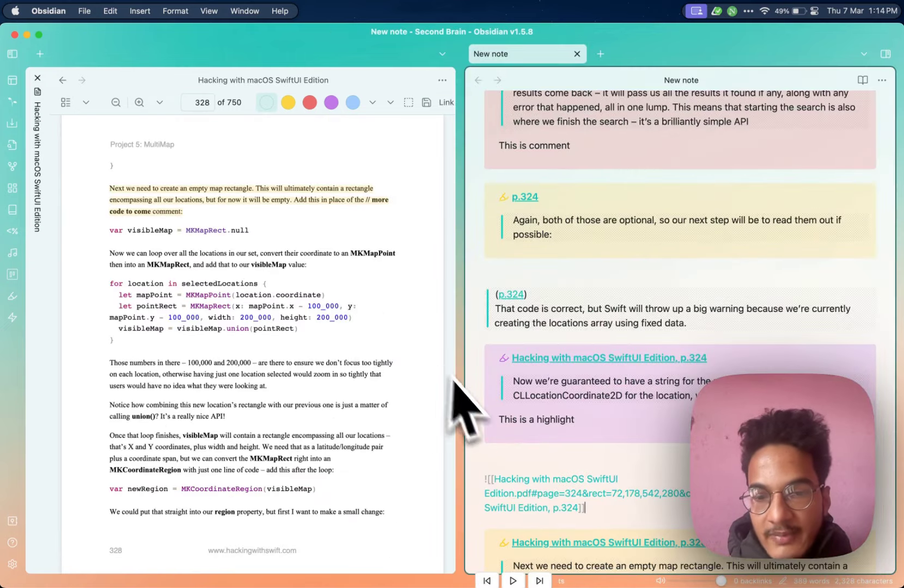
pyautogui.scroll(-5, 547, 457)
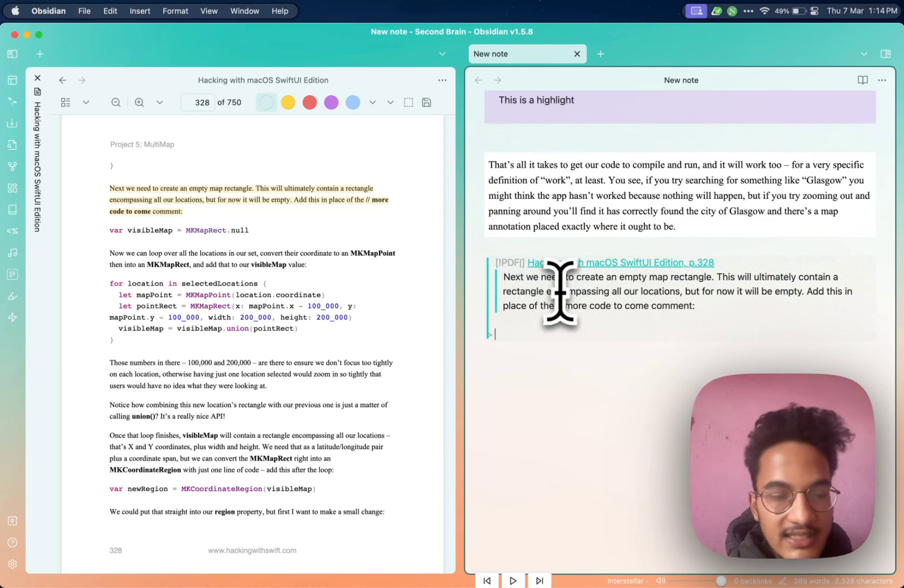
# Examine the auto-focus / auto-paste section of the PDF++ settings, including the choices for the auto-focus and auto-paste targets.
pyautogui.click(12, 564)
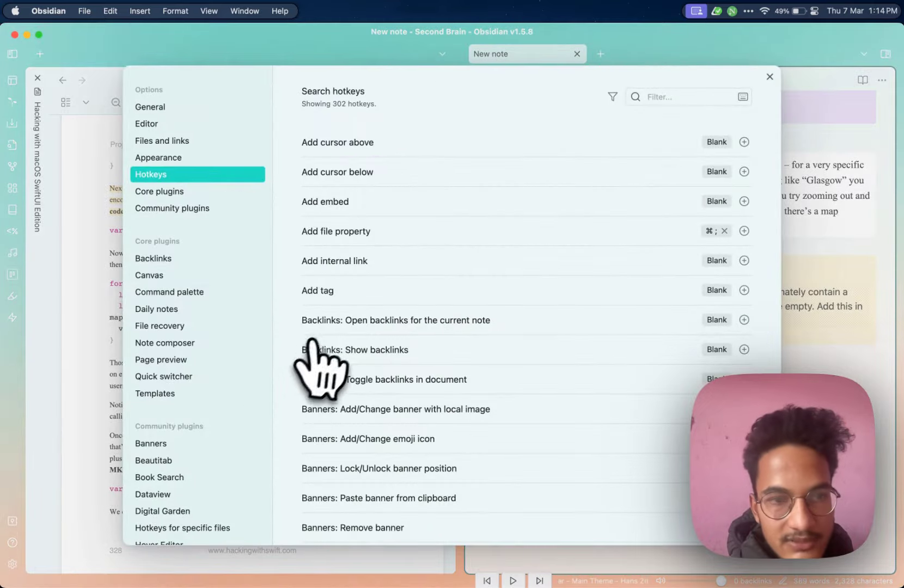
pyautogui.scroll(-5, 177, 252)
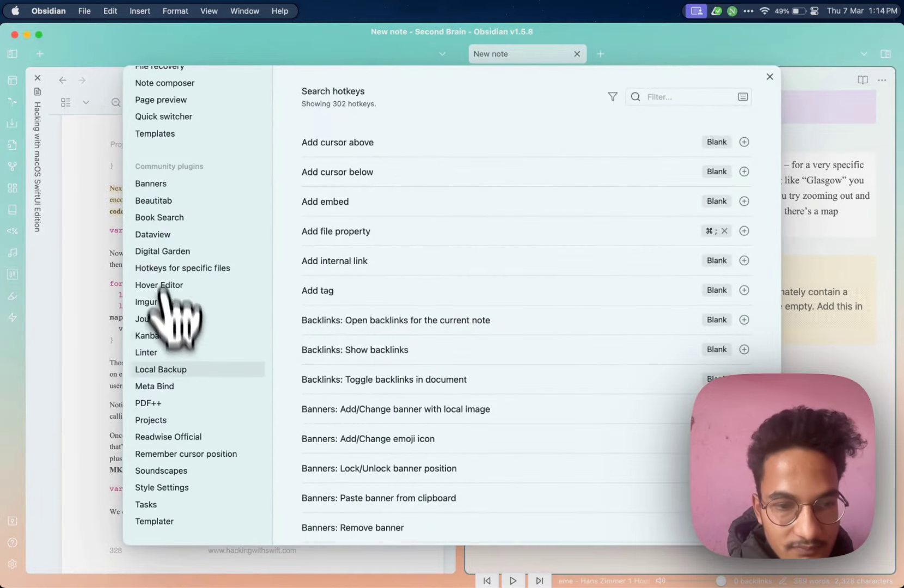
pyautogui.click(179, 404)
pyautogui.scroll(-10, 626, 297)
pyautogui.scroll(-15, 599, 311)
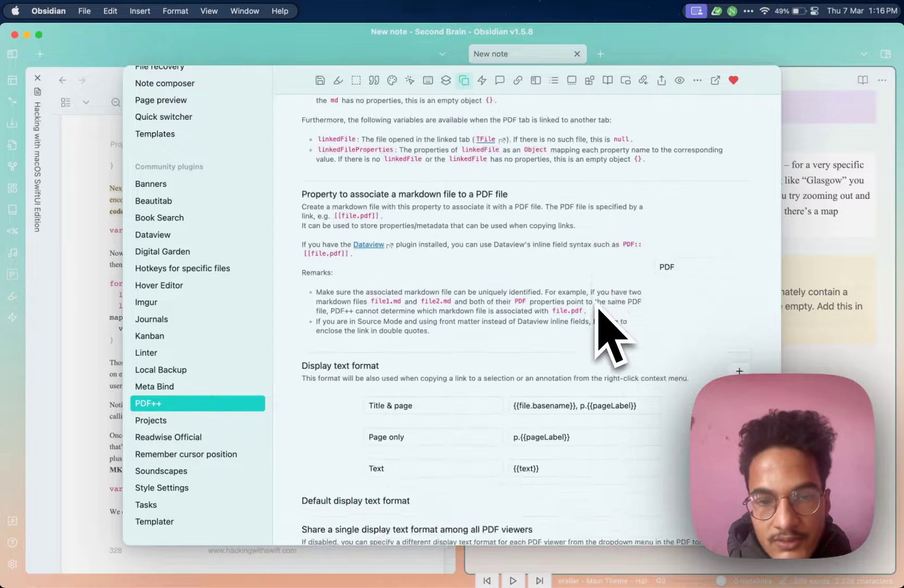
pyautogui.scroll(-10, 599, 316)
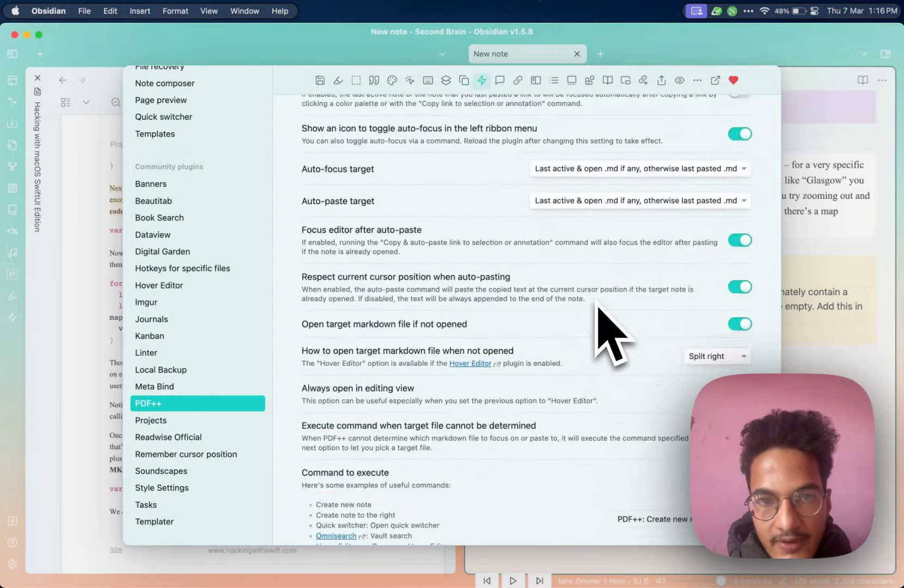
pyautogui.scroll(3, 534, 289)
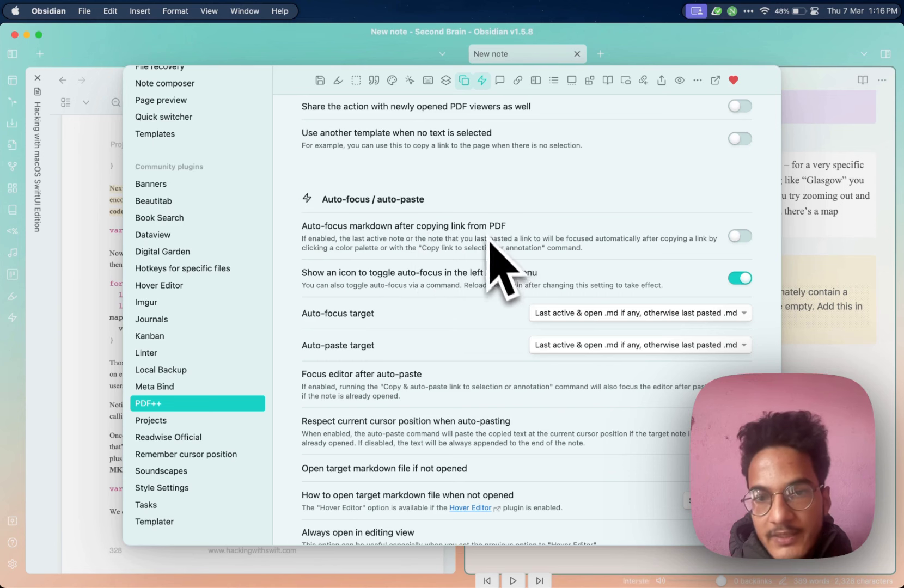
pyautogui.scroll(2, 583, 280)
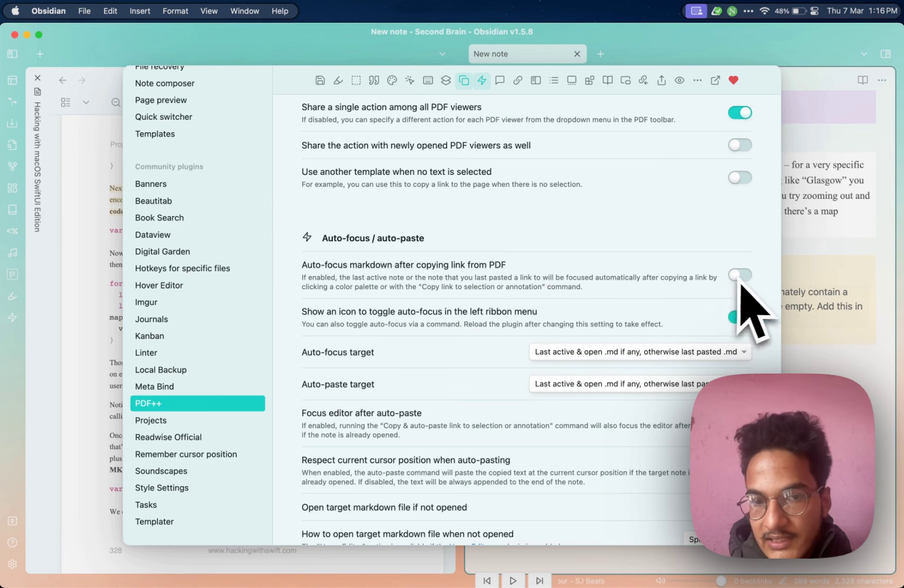
pyautogui.scroll(-1, 567, 343)
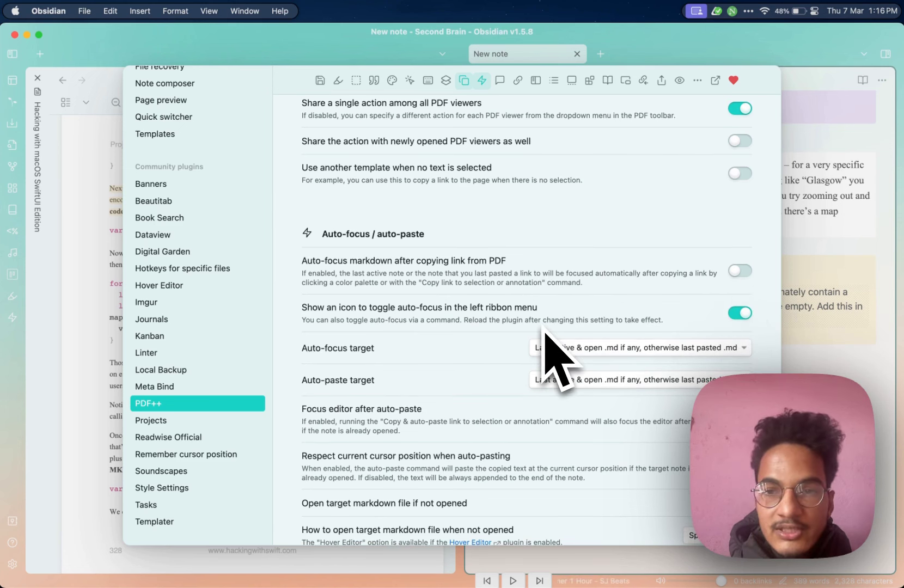
pyautogui.scroll(-2, 555, 359)
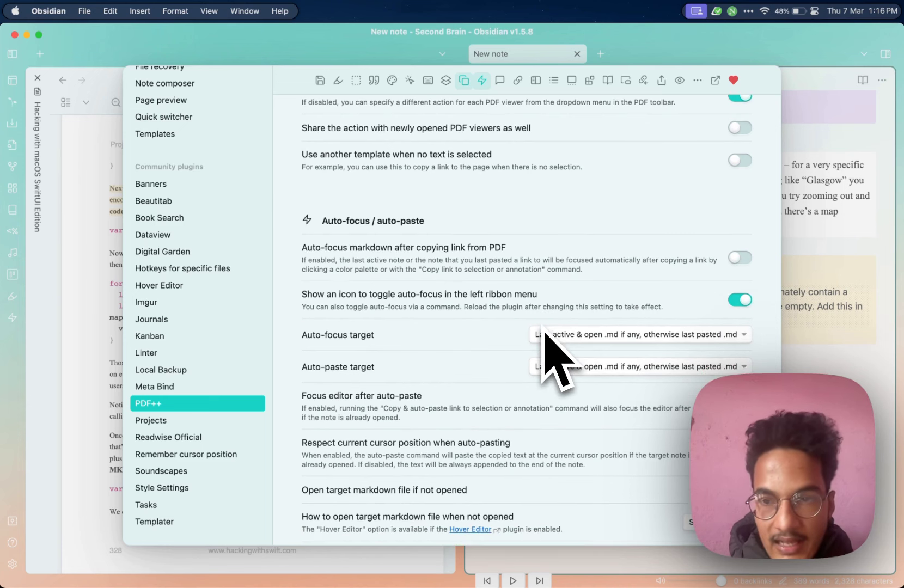
pyautogui.scroll(-5, 547, 349)
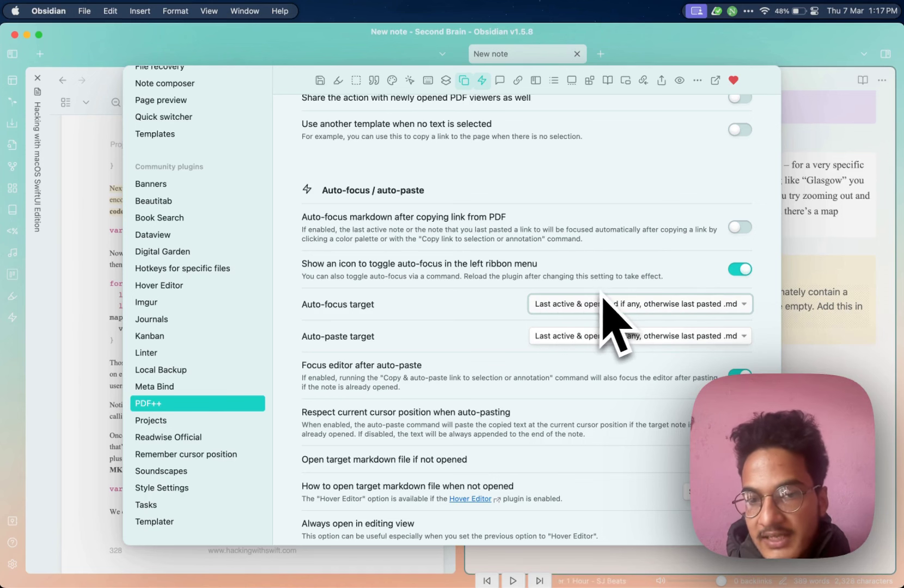
pyautogui.click(736, 306)
pyautogui.click(458, 372)
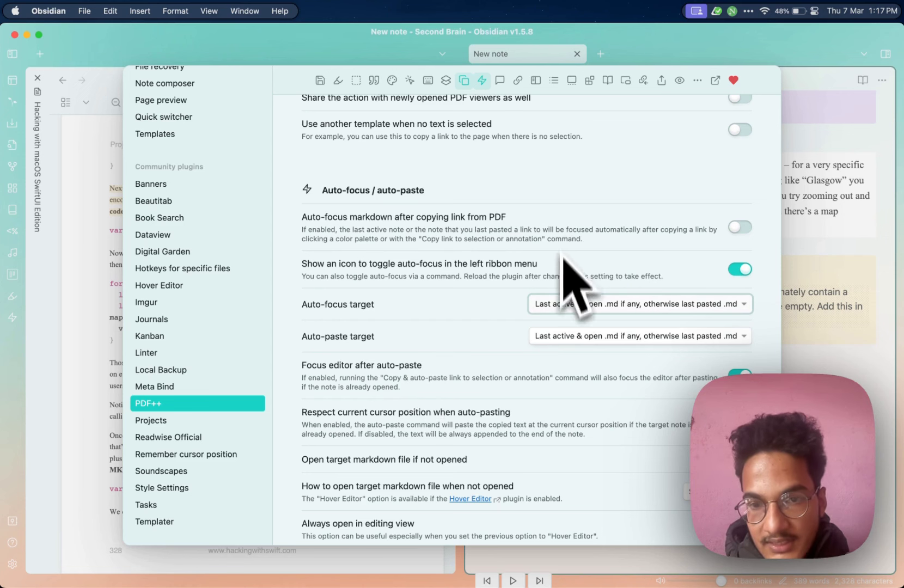
pyautogui.click(556, 304)
pyautogui.click(483, 321)
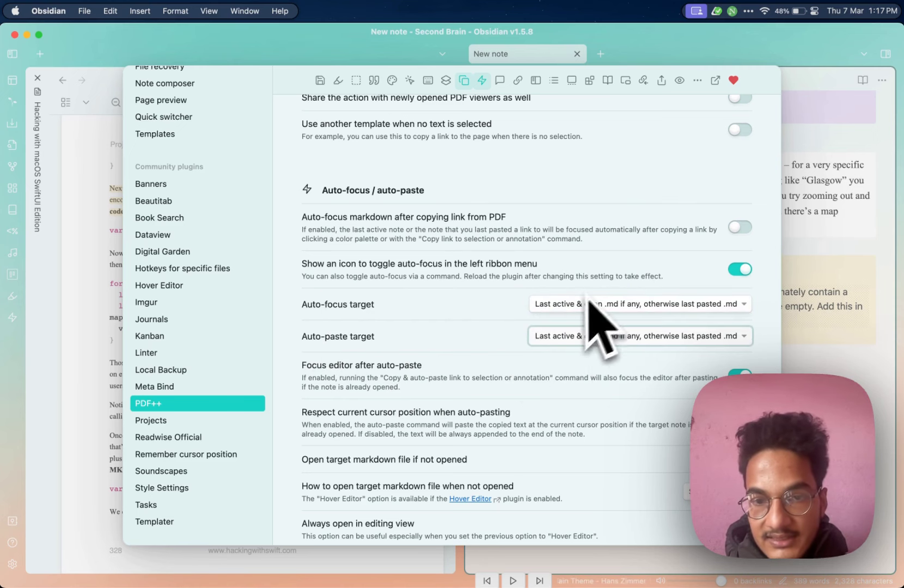
# Enable "Auto-focus markdown after copying link from PDF" in the PDF++ settings and close the settings.
pyautogui.scroll(2, 436, 322)
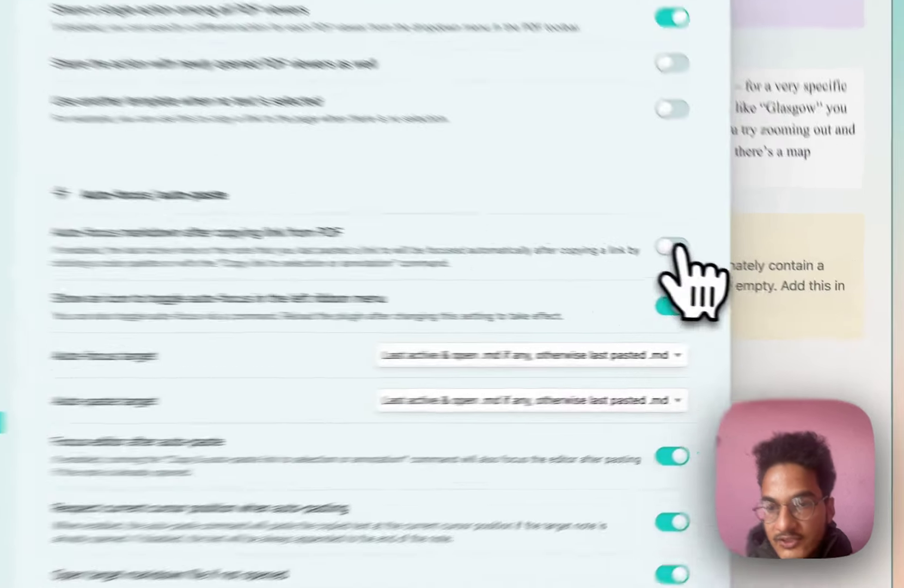
pyautogui.click(741, 279)
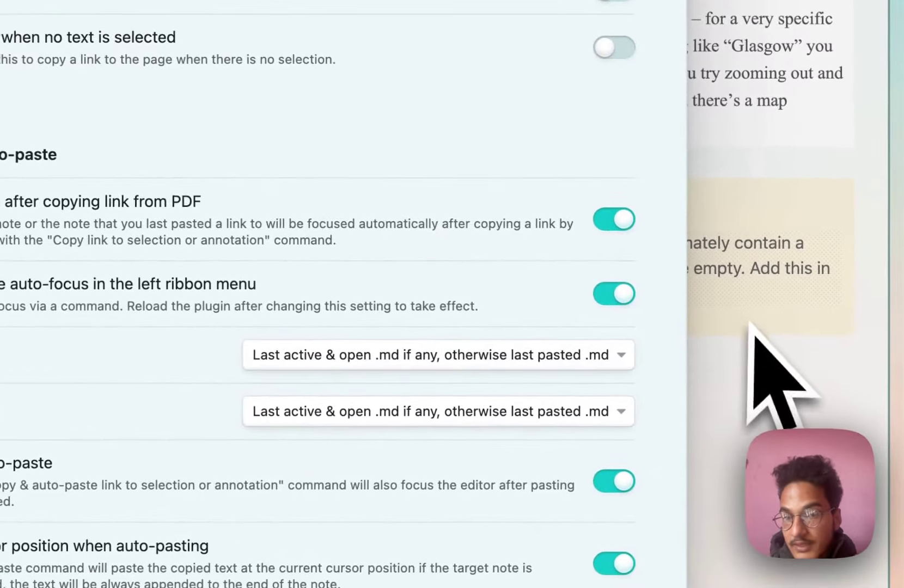
pyautogui.press('Escape')
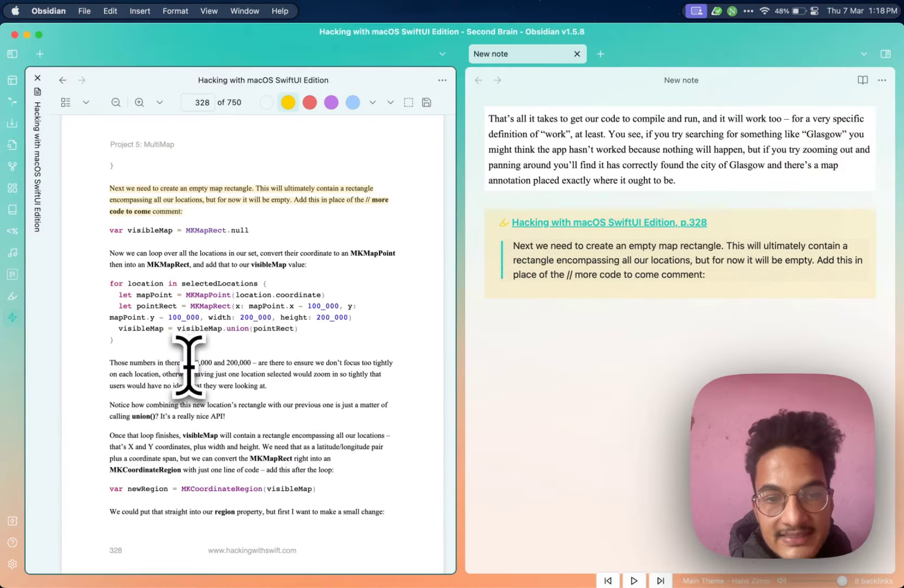
# Paste the "100,000 and 200,000" and "Once that loop finishes" passages from page 328 into the note as red callouts.
pyautogui.moveTo(188, 363); pyautogui.dragTo(272, 396)
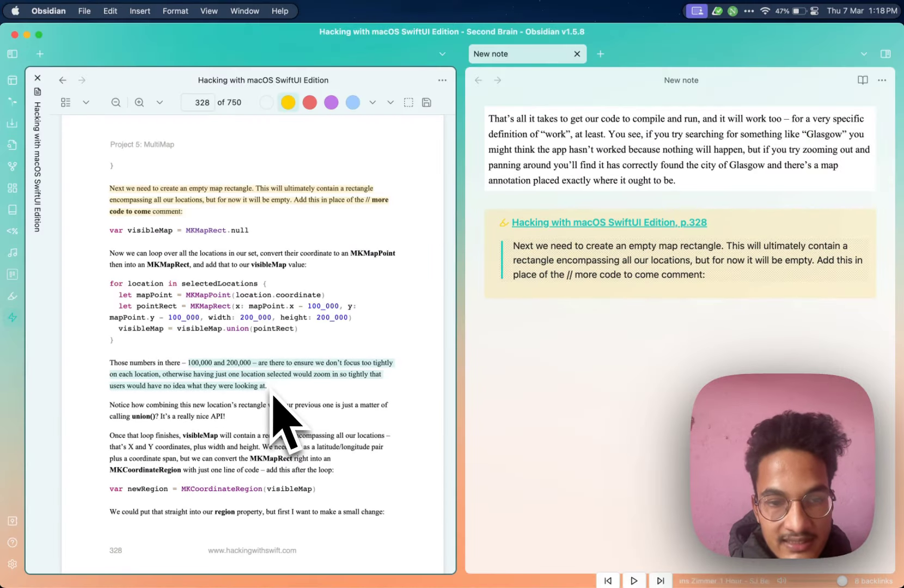
pyautogui.click(310, 107)
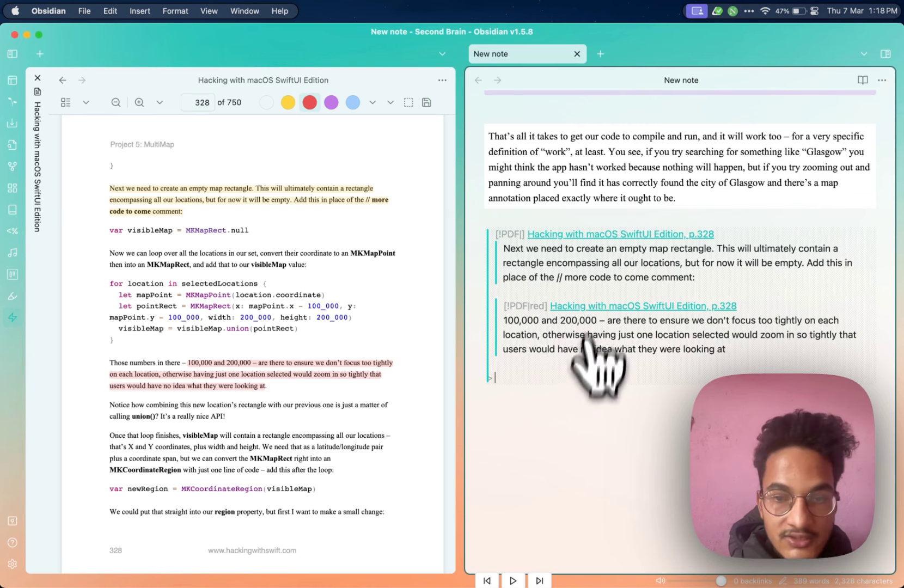
pyautogui.scroll(-3, 202, 521)
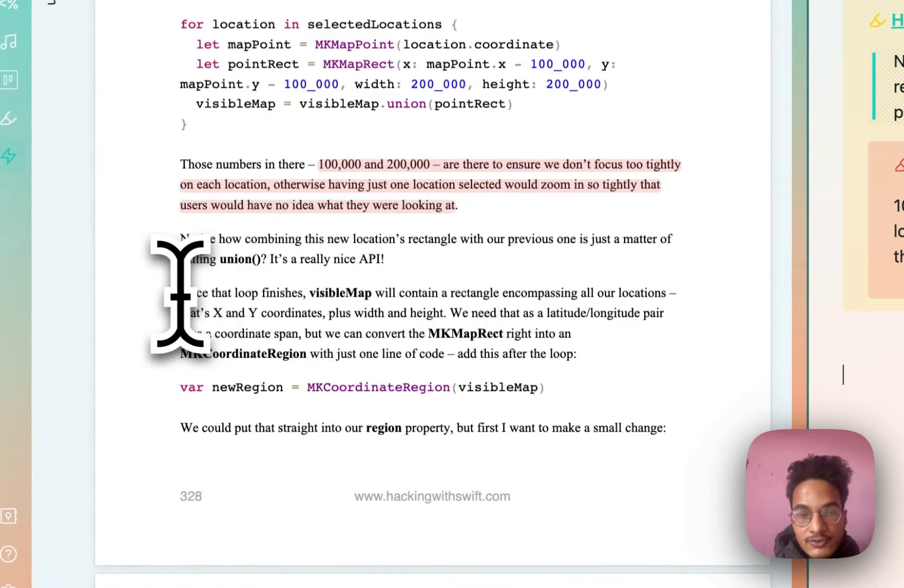
pyautogui.tripleClick(180, 294)
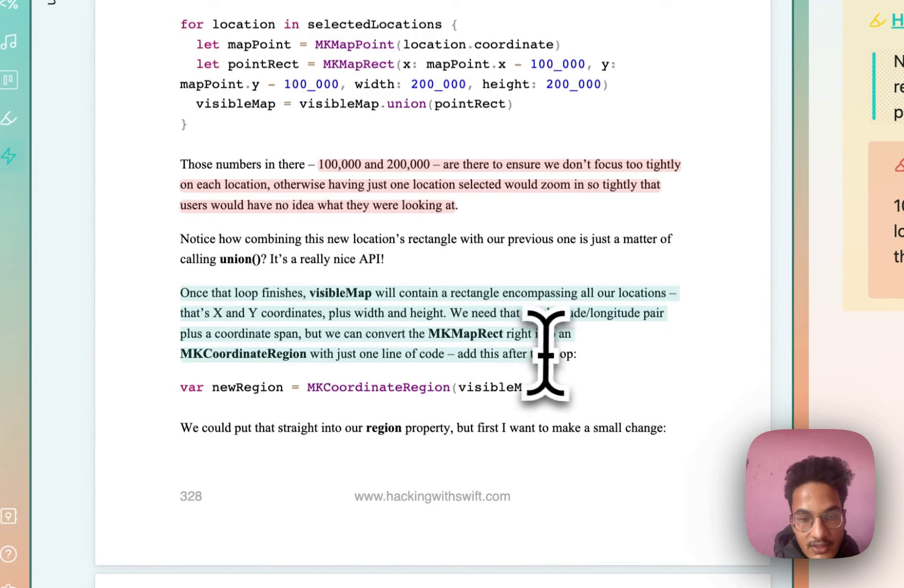
pyautogui.press('super+shift+c')
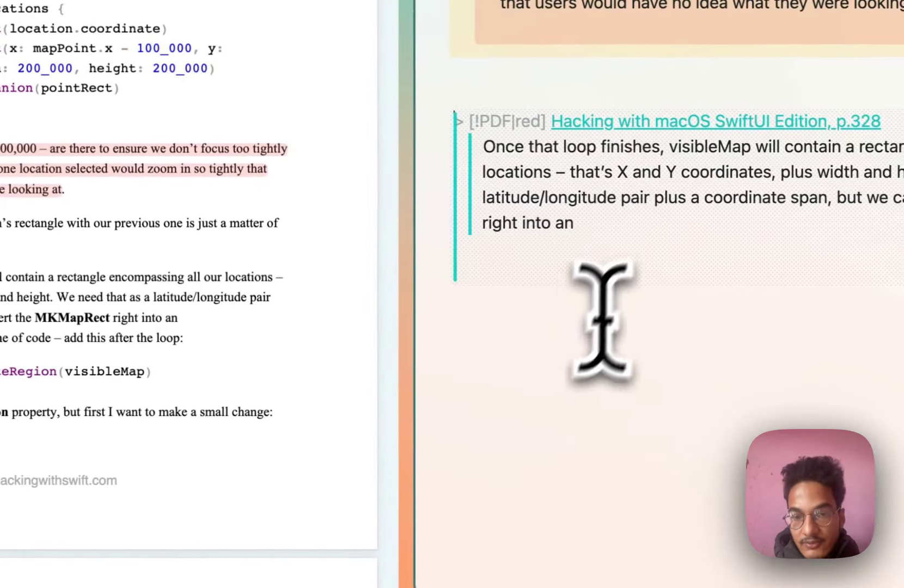
# Add the text "This is a comment." below the quote in the "Once that loop finishes" callout and close the note.
pyautogui.click(626, 281)
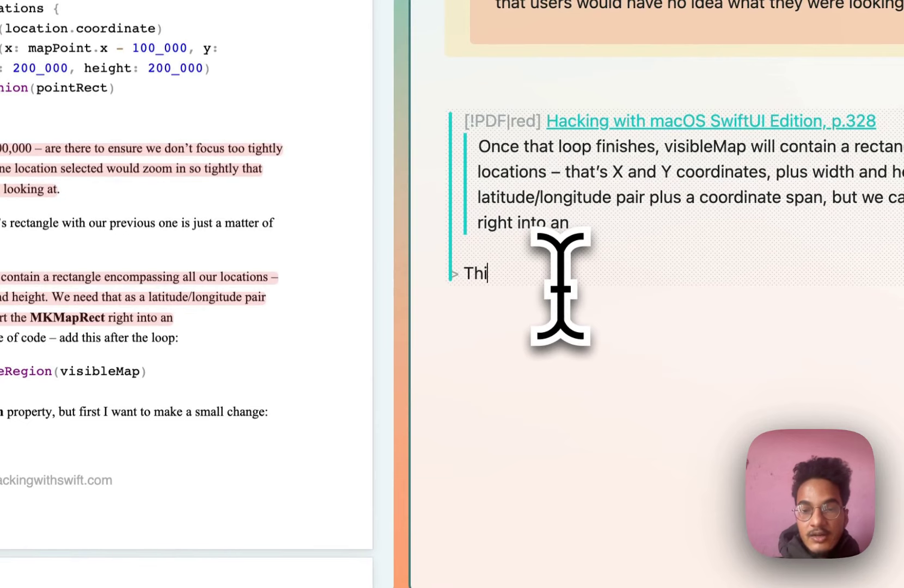
pyautogui.write('This i')
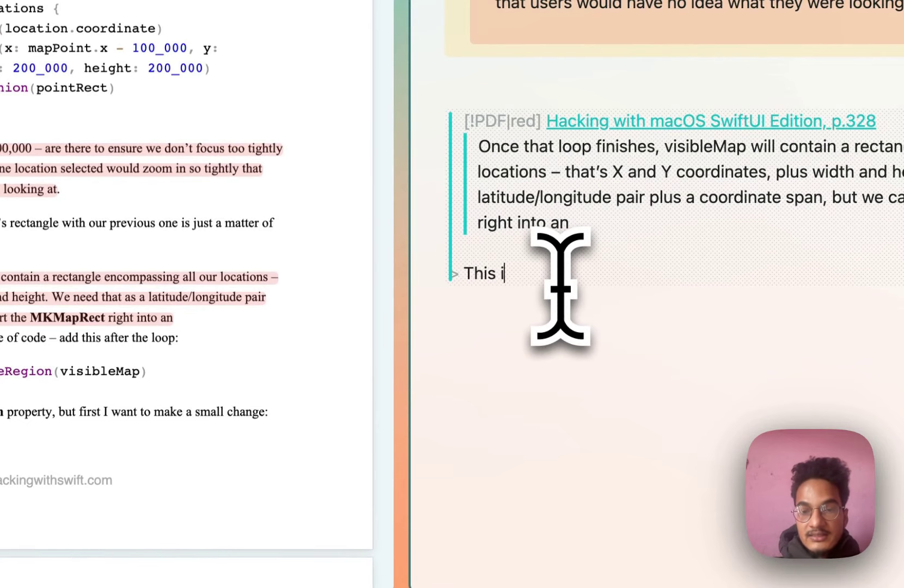
pyautogui.write('s a comment')
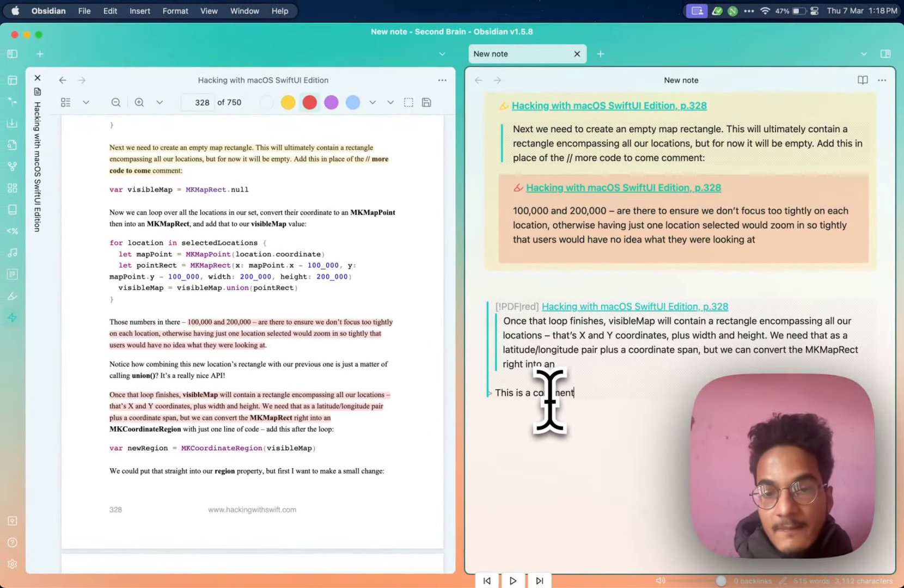
pyautogui.write('.')
pyautogui.click(379, 109)
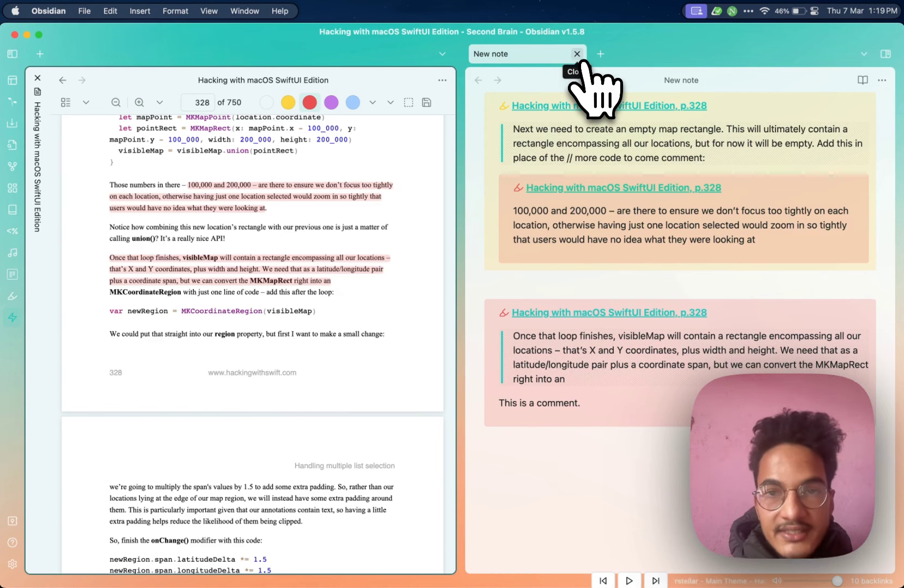
pyautogui.click(581, 60)
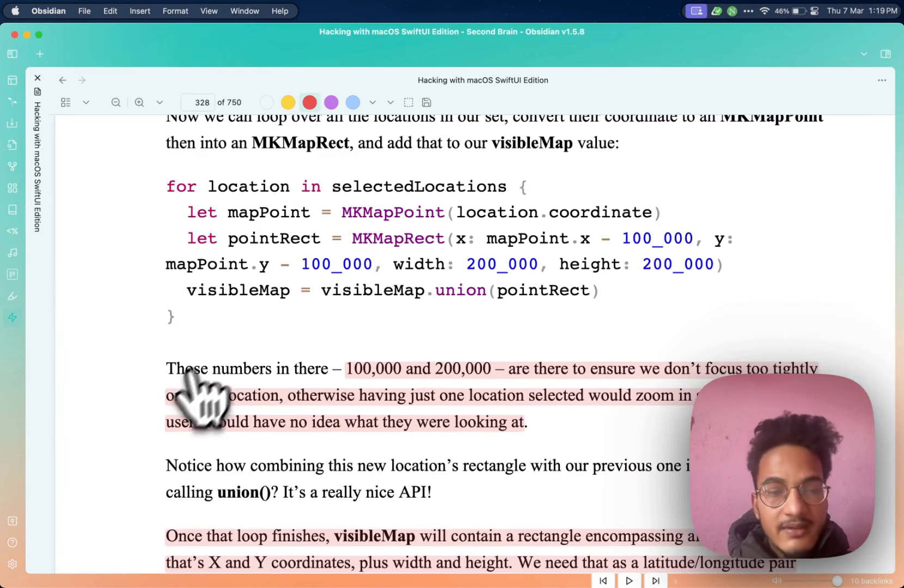
pyautogui.click(12, 564)
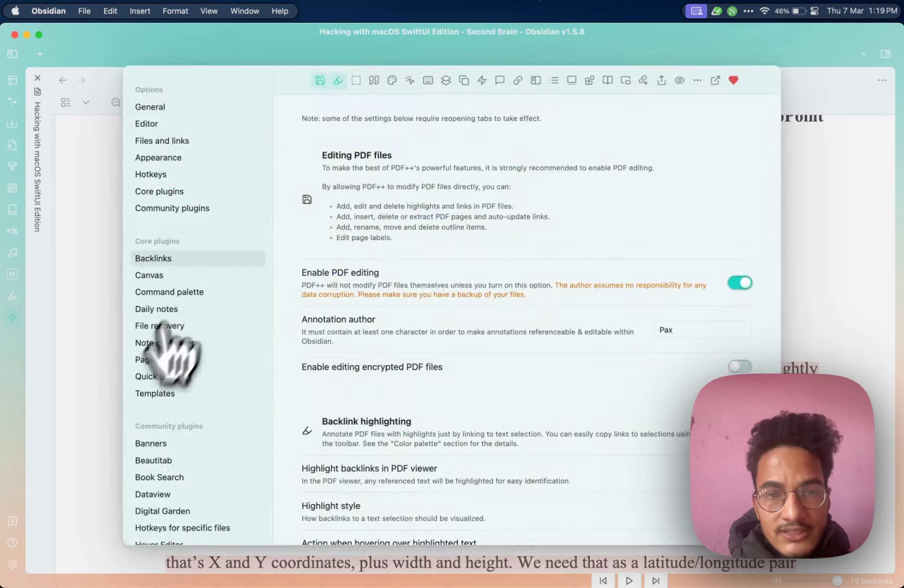
pyautogui.scroll(-5, 228, 275)
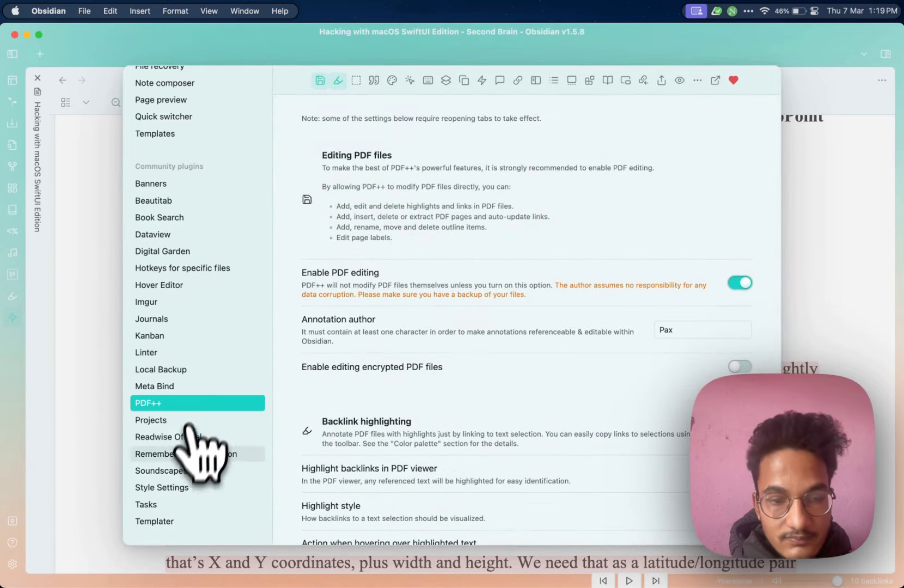
pyautogui.click(30, 544)
# Search the community plugins for "hover" and install the Hover Editor plugin.
pyautogui.click(13, 564)
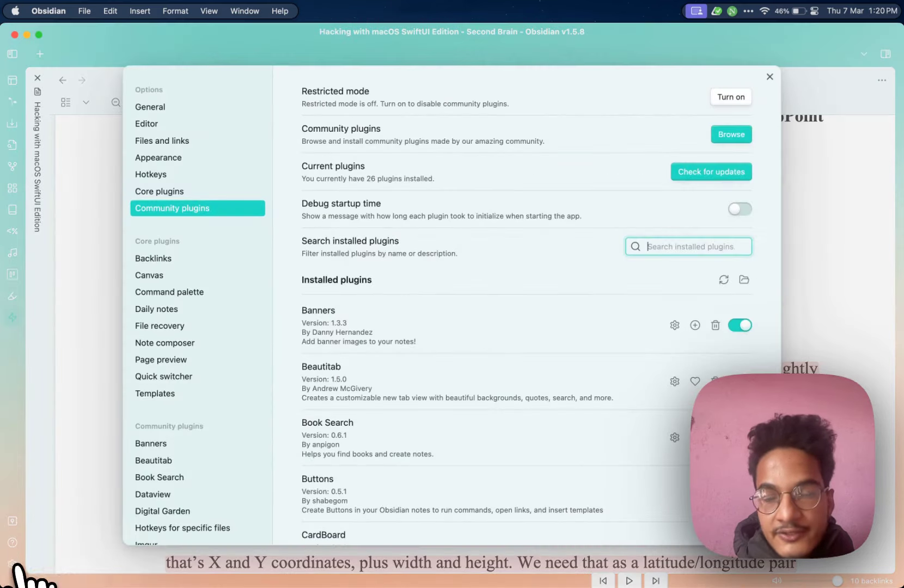
pyautogui.click(731, 137)
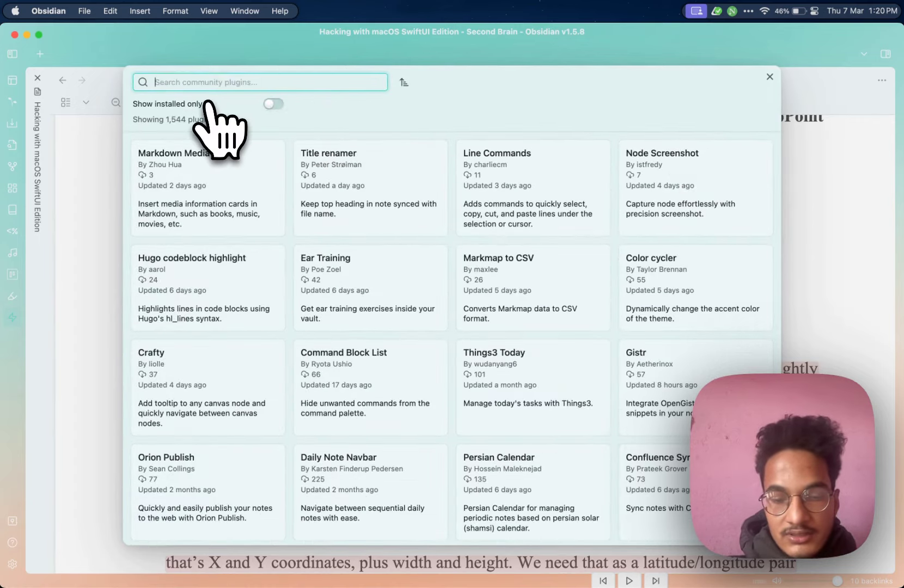
pyautogui.write('hover')
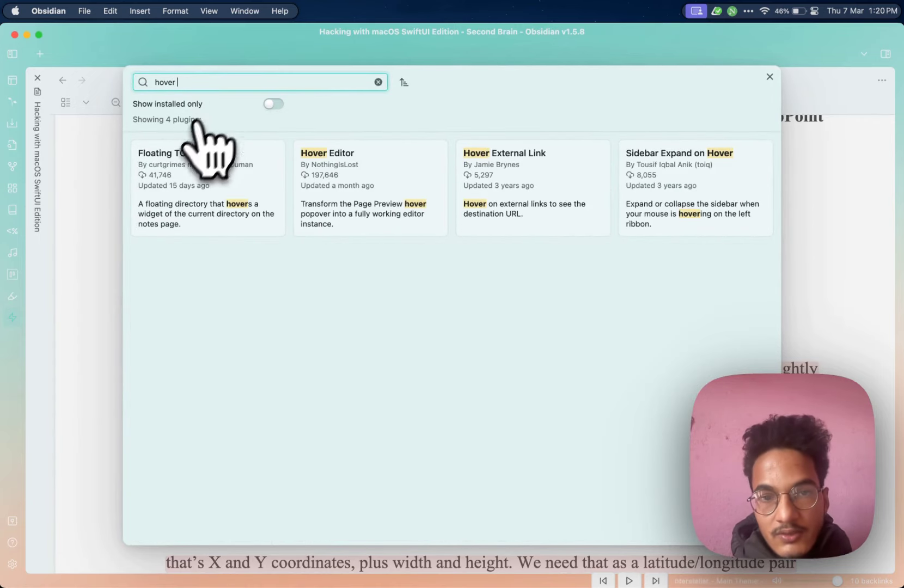
pyautogui.click(352, 179)
pyautogui.click(355, 239)
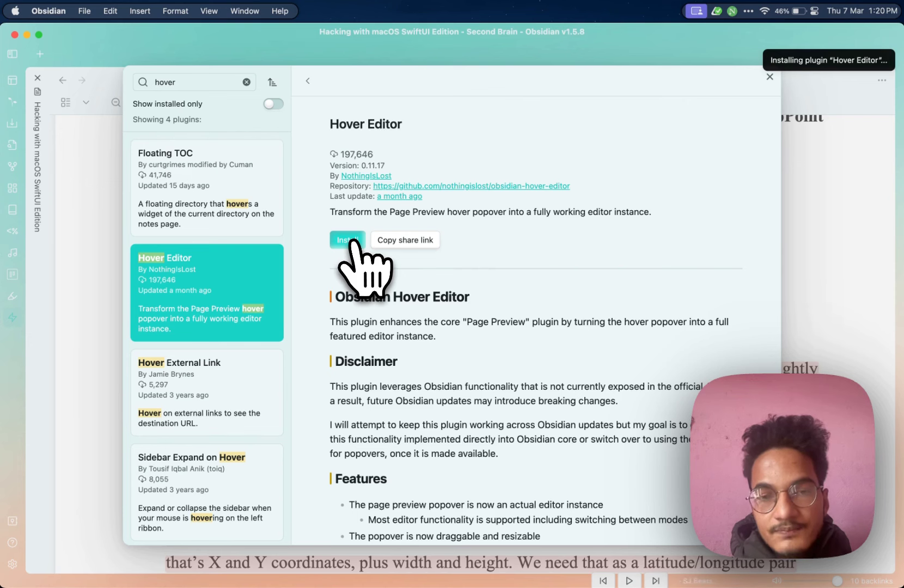
pyautogui.click(351, 240)
pyautogui.click(94, 277)
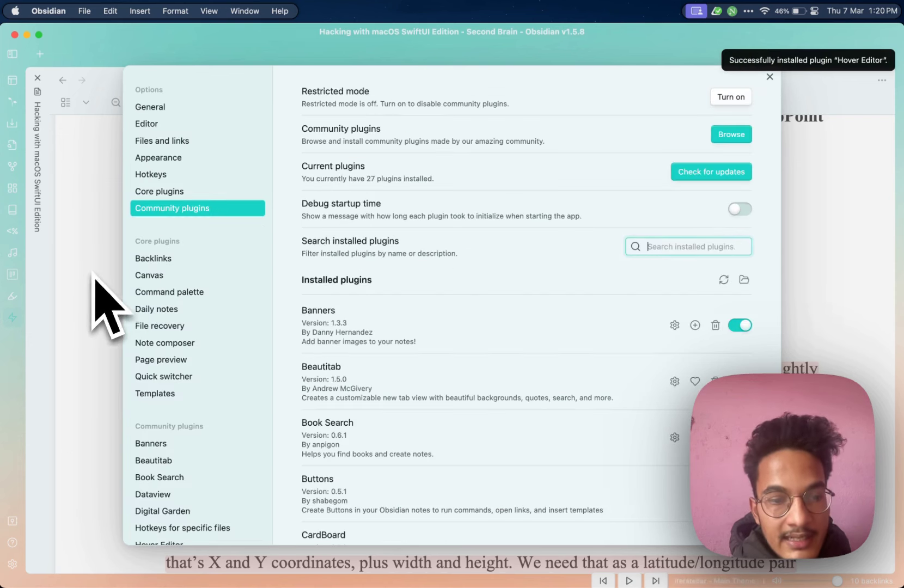
# Set PDF++ to open the target markdown file in Hover Editor when it is not already open, and close the settings.
pyautogui.scroll(-5, 163, 436)
pyautogui.click(174, 404)
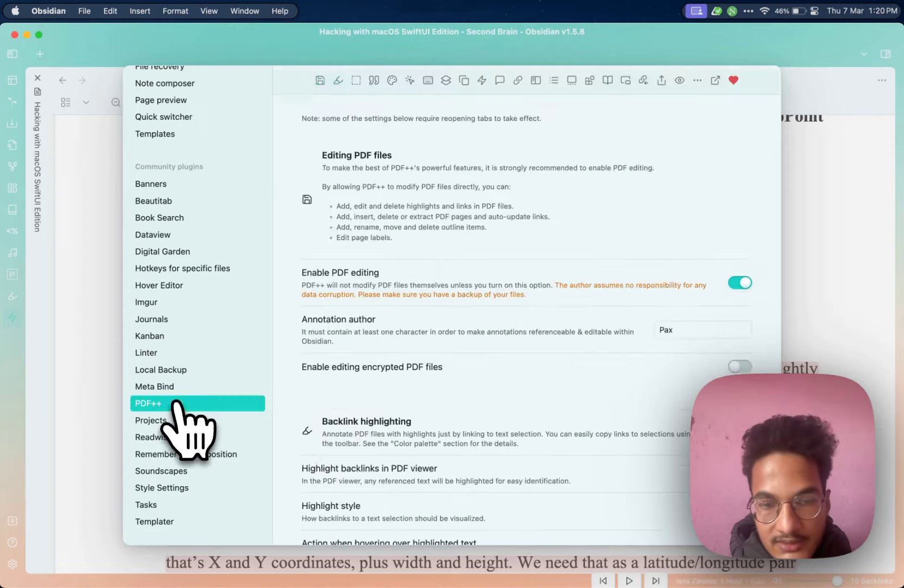
pyautogui.scroll(-15, 452, 382)
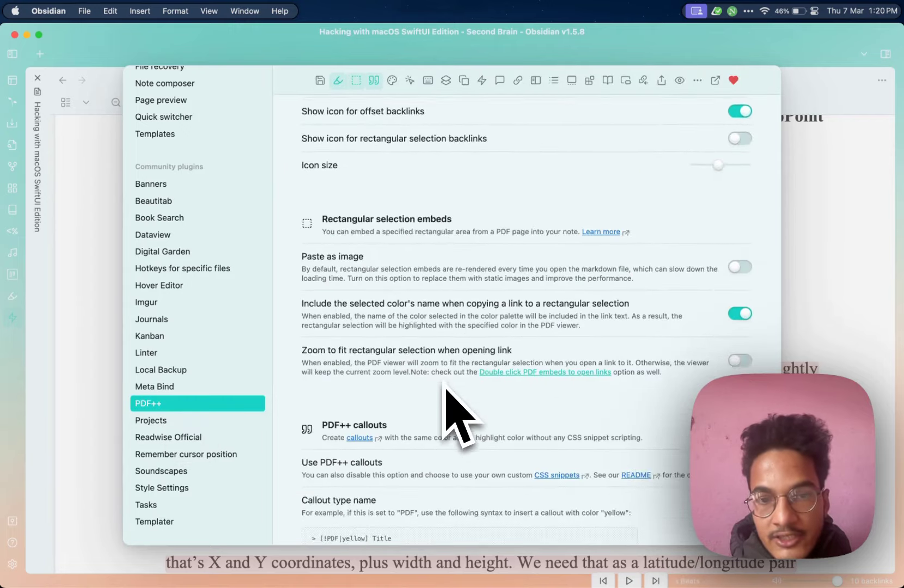
pyautogui.scroll(-2, 455, 414)
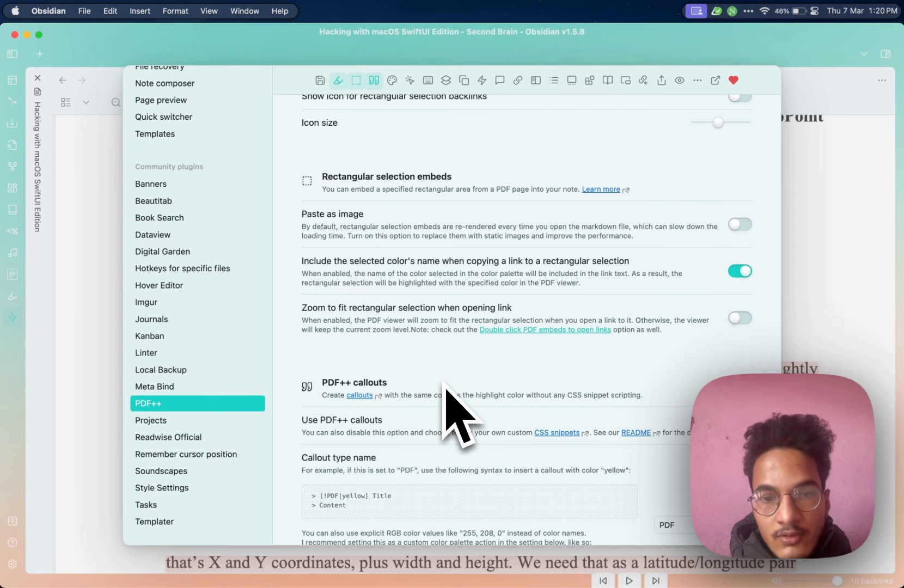
pyautogui.scroll(-20, 446, 384)
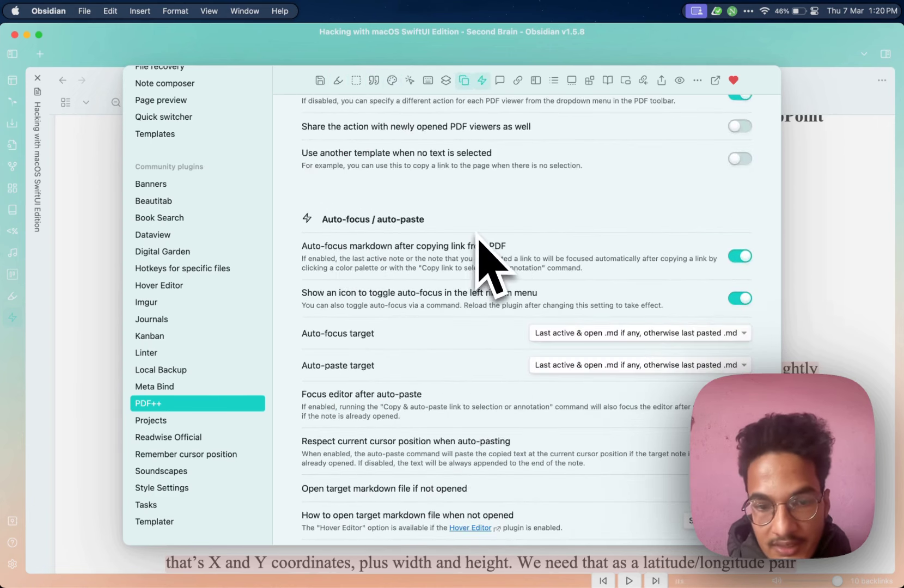
pyautogui.scroll(-10, 480, 245)
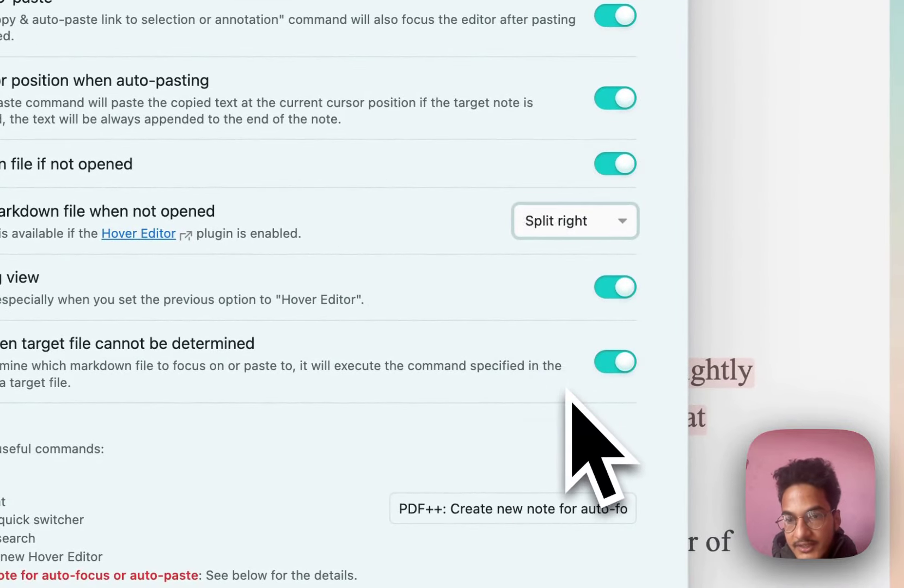
pyautogui.click(567, 390)
pyautogui.scroll(-3, 545, 343)
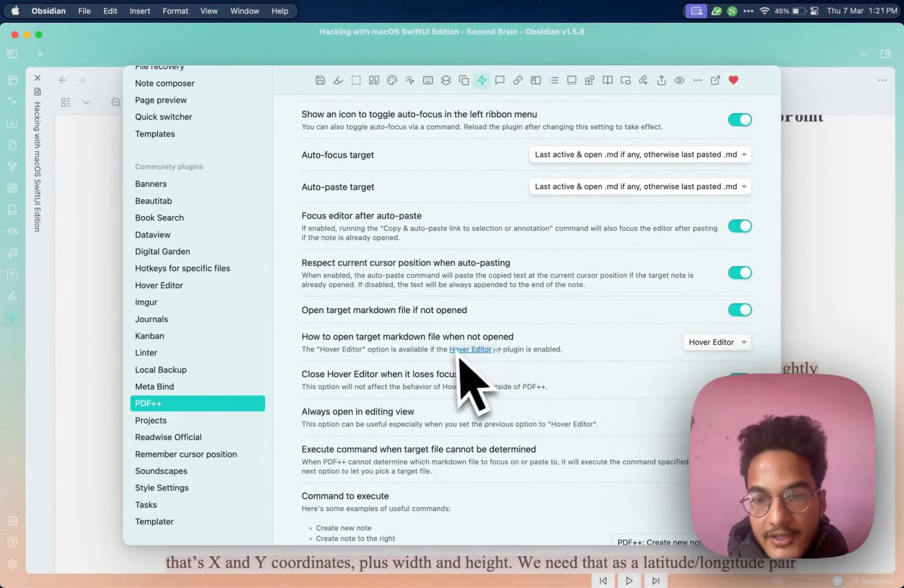
pyautogui.press('Escape')
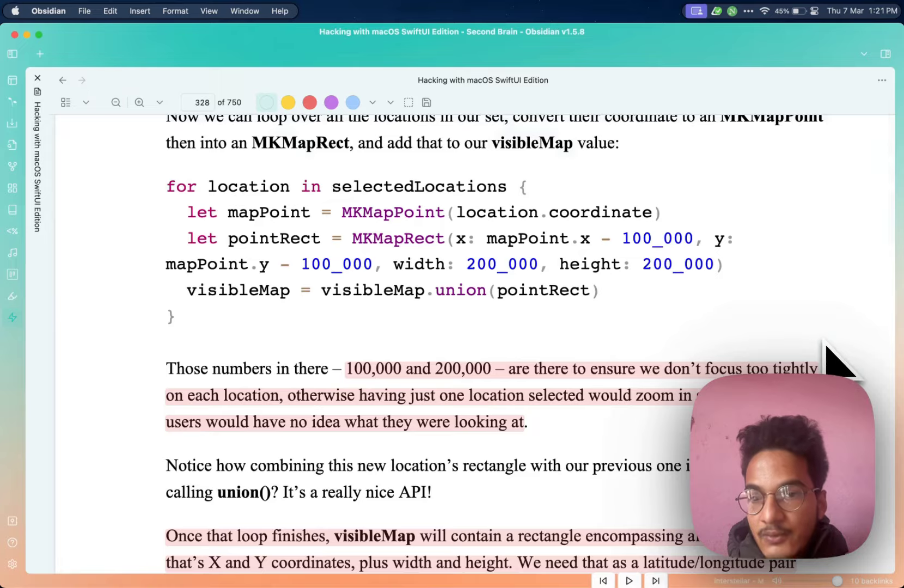
# Copy the "This takes two steps" passage on page 329 in red and reposition the note's floating hover editor.
pyautogui.scroll(-15, 826, 345)
pyautogui.scroll(3, 826, 345)
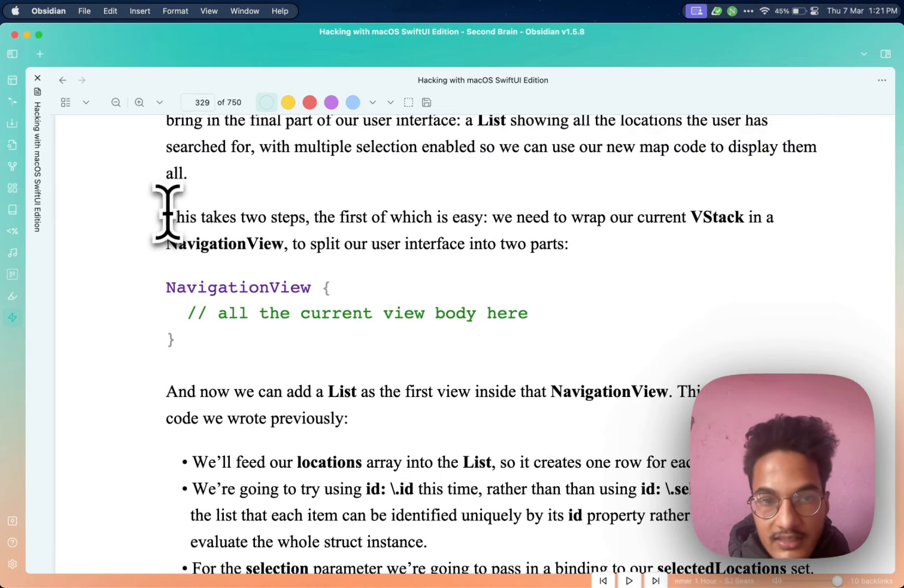
pyautogui.moveTo(166, 217); pyautogui.dragTo(535, 238)
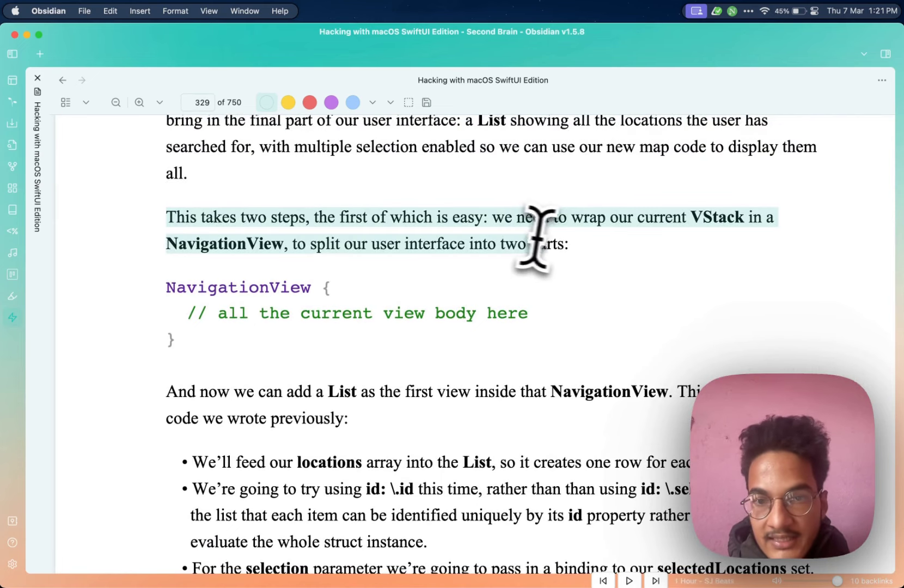
pyautogui.click(309, 102)
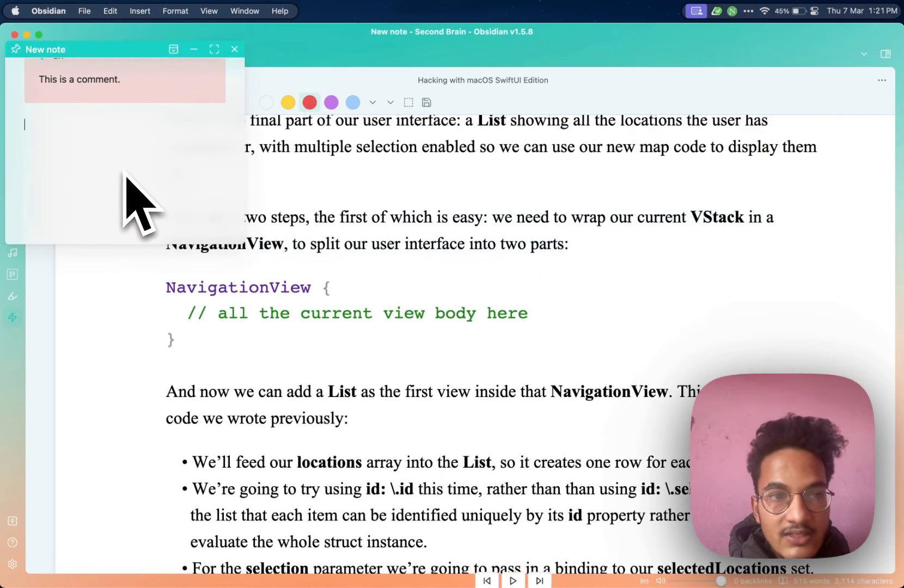
pyautogui.click(75, 130)
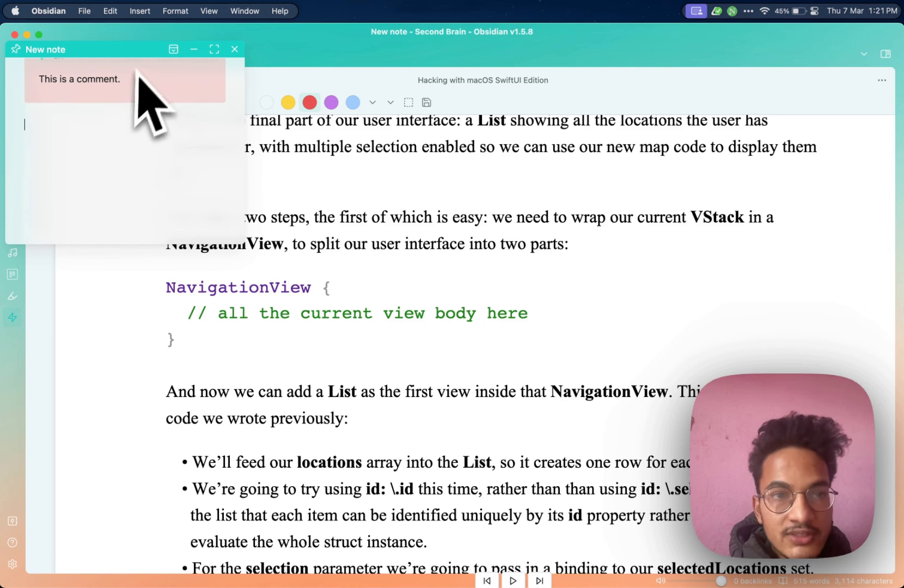
pyautogui.moveTo(126, 49); pyautogui.dragTo(222, 95)
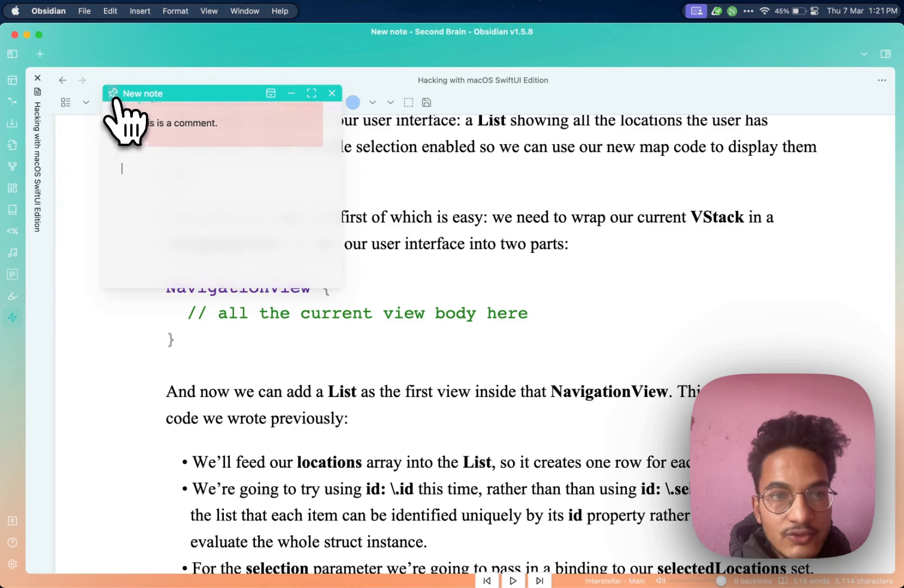
pyautogui.moveTo(116, 99); pyautogui.dragTo(115, 55)
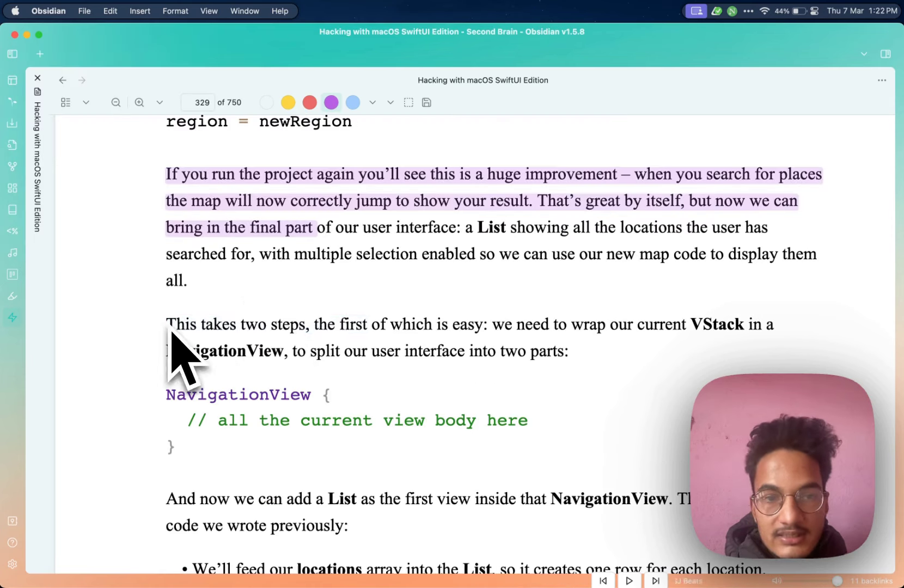
# Highlight the "This takes two steps" passage on page 329 in purple through a note callout and expand the file sidebar.
pyautogui.moveTo(169, 327); pyautogui.dragTo(567, 354)
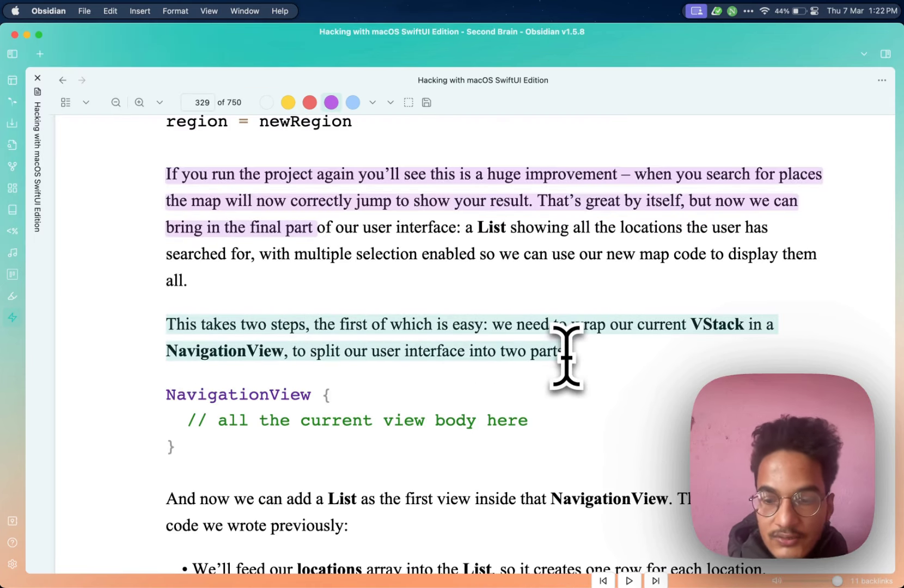
pyautogui.scroll(-3, 566, 357)
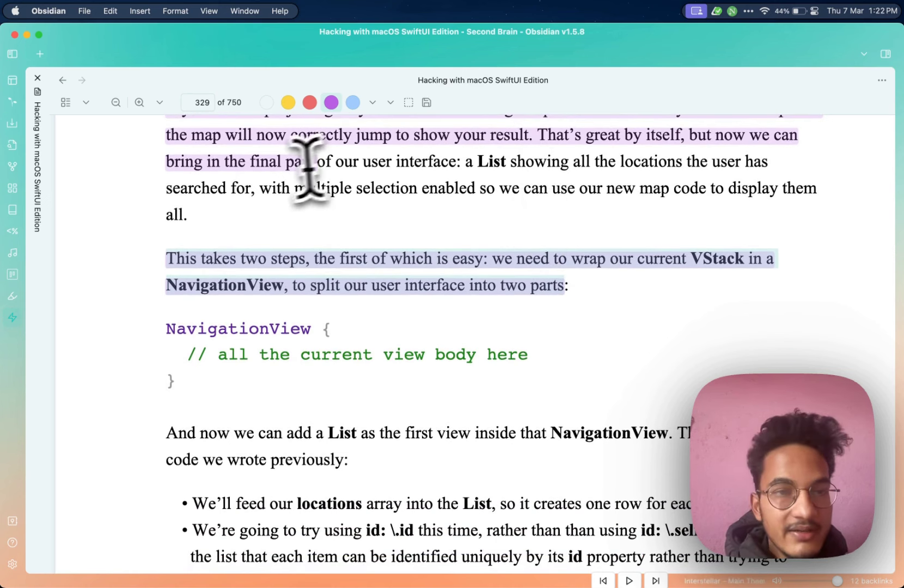
pyautogui.press('super+backslash')
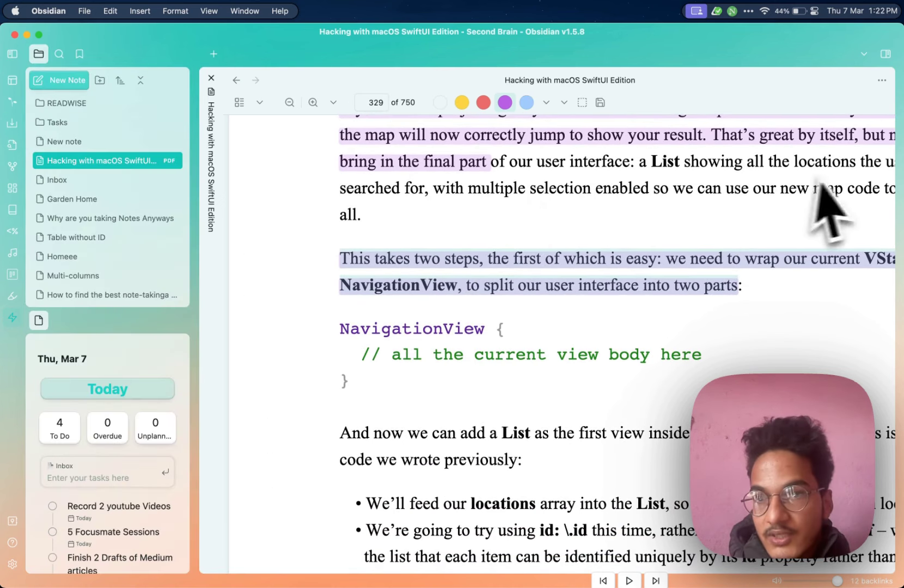
pyautogui.click(886, 54)
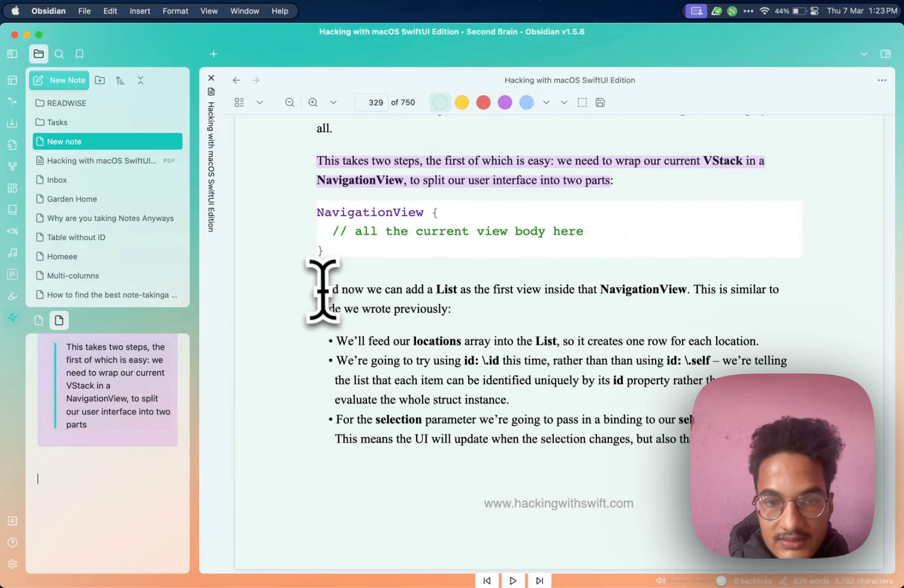
# Auto-paste the "And now we can add a List" passage from page 329 into the sidebar note as a callout without a color.
pyautogui.click(323, 289)
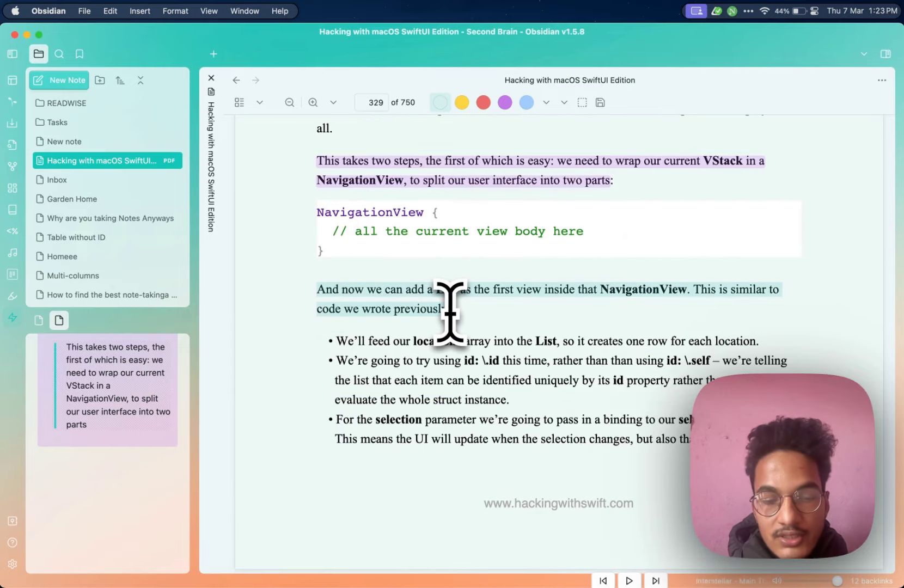
pyautogui.moveTo(450, 312); pyautogui.dragTo(450, 312)
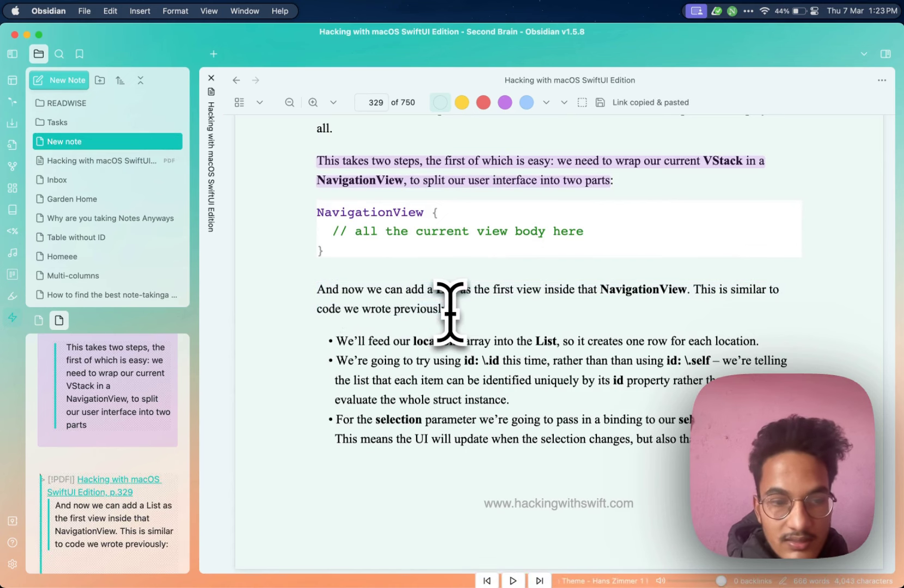
pyautogui.scroll(-2, 49, 480)
pyautogui.click(106, 460)
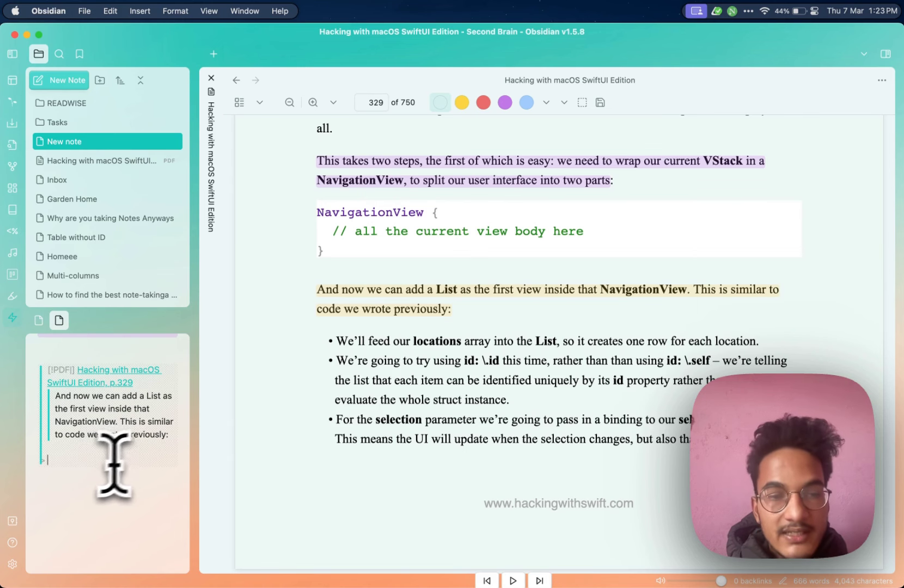
pyautogui.scroll(3, 109, 435)
pyautogui.scroll(1, 346, 324)
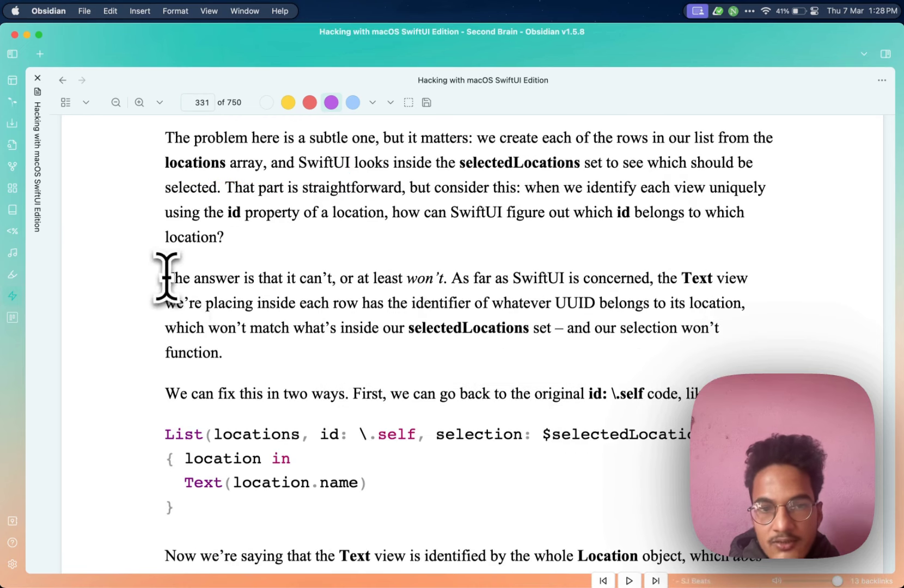
# Add "The answer is that it can't, or at least won't" from page 331 as a blue callout in a new note with a comment.
pyautogui.moveTo(166, 278); pyautogui.dragTo(448, 279)
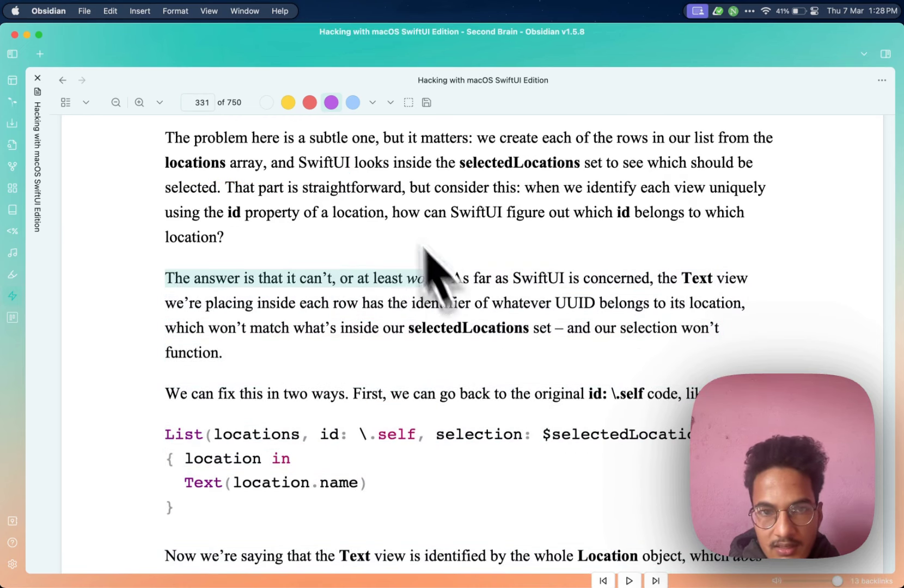
pyautogui.click(353, 103)
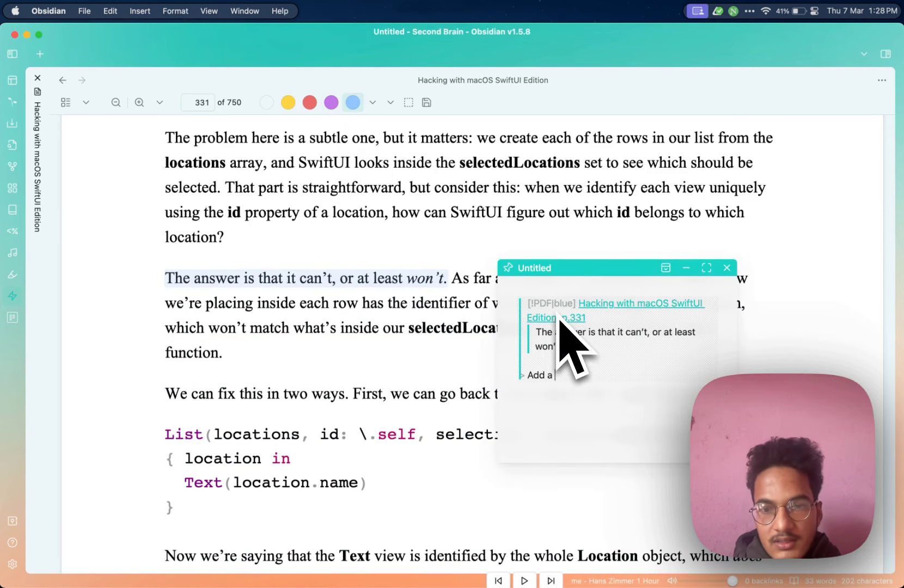
pyautogui.scroll(-10, 394, 272)
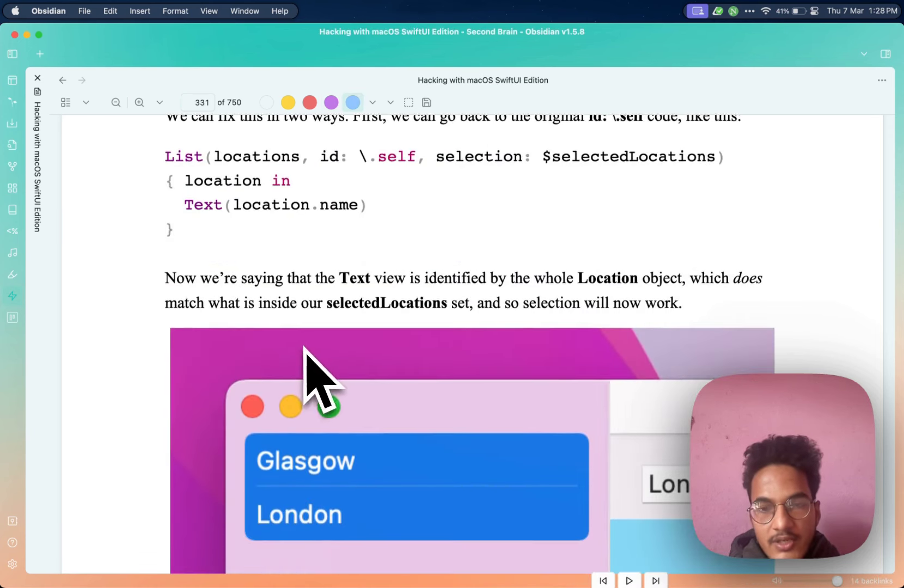
pyautogui.scroll(6, 305, 353)
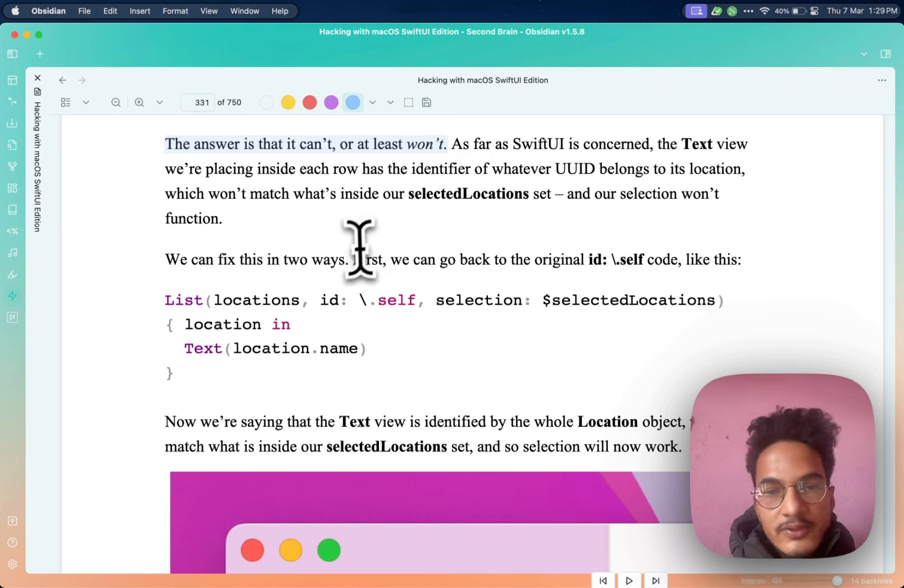
# Look through the PDF++ settings, including the backlink highlighting colors, hotkey commands, link copy templates, thumbnail options and PDF editing.
pyautogui.press('super+comma')
pyautogui.scroll(-10, 448, 236)
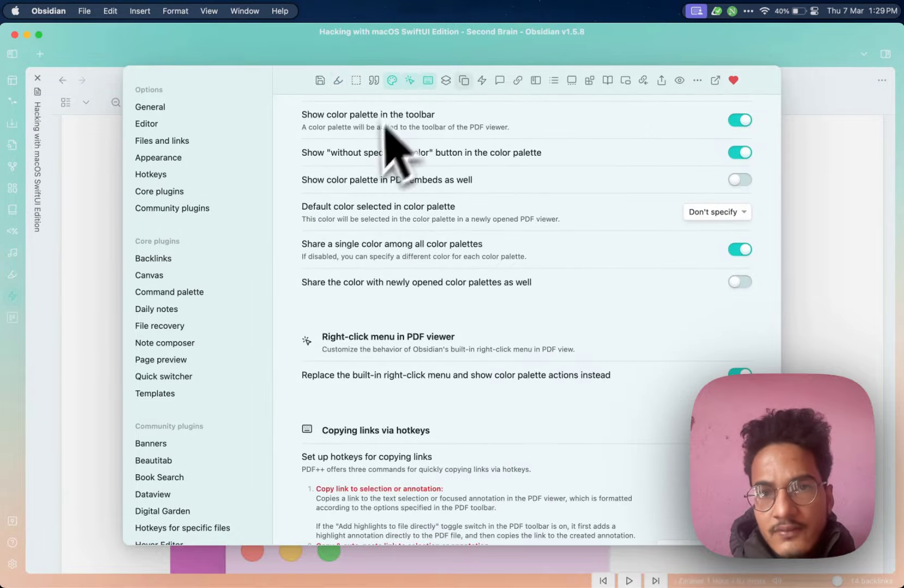
pyautogui.scroll(-20, 553, 115)
pyautogui.scroll(-20, 556, 112)
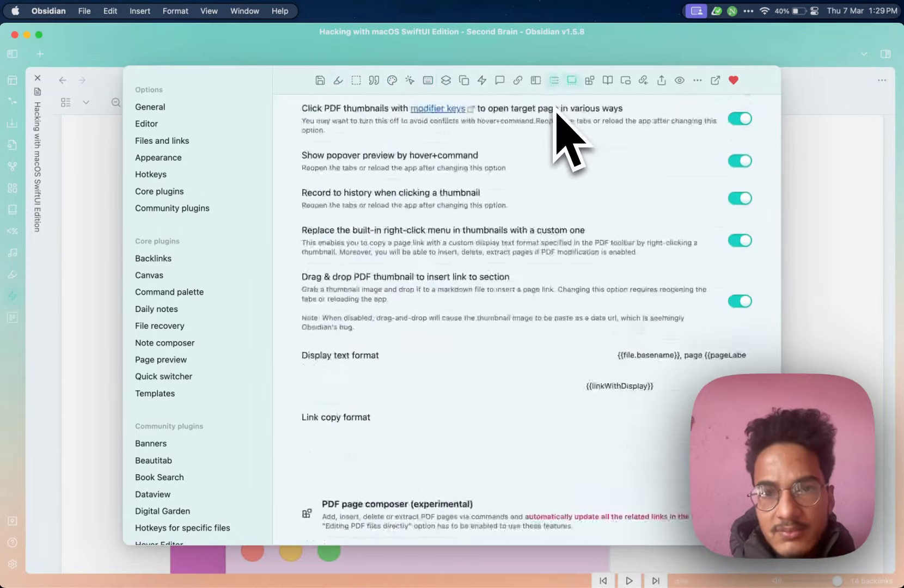
pyautogui.scroll(20, 556, 540)
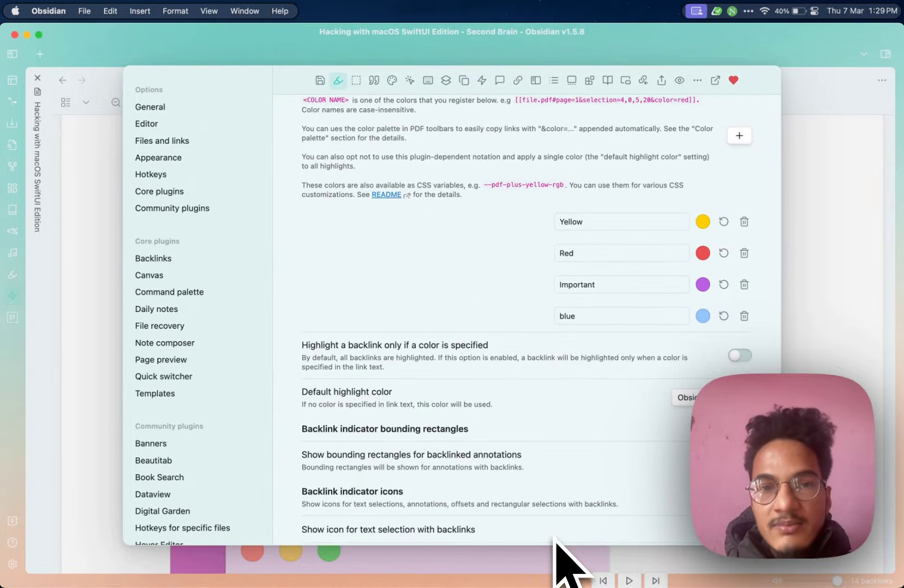
pyautogui.scroll(10, 554, 538)
pyautogui.scroll(-20, 555, 539)
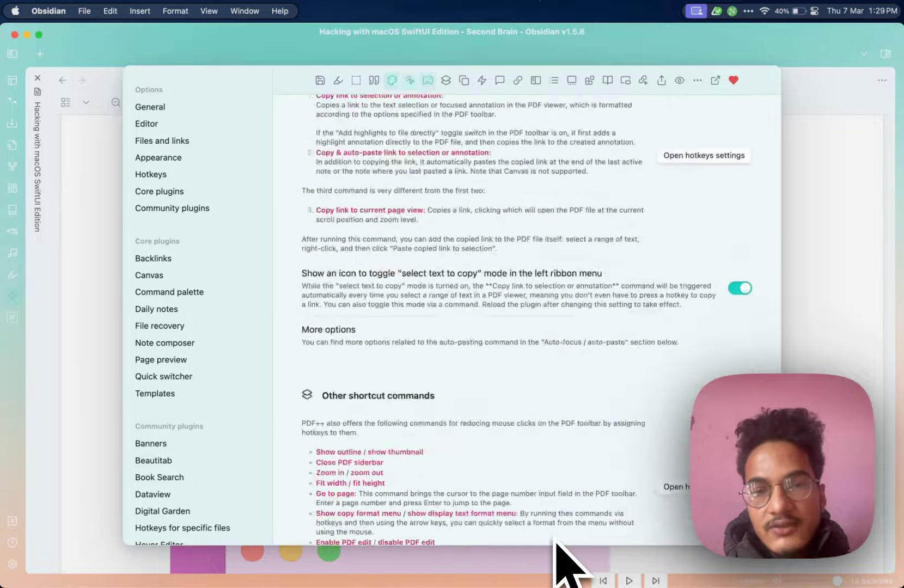
pyautogui.scroll(-10, 555, 545)
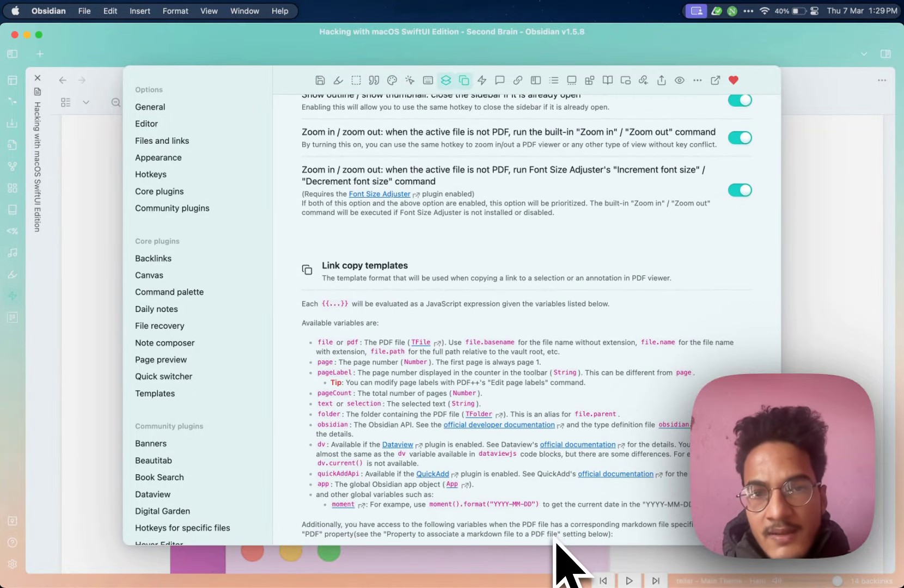
pyautogui.scroll(20, 556, 539)
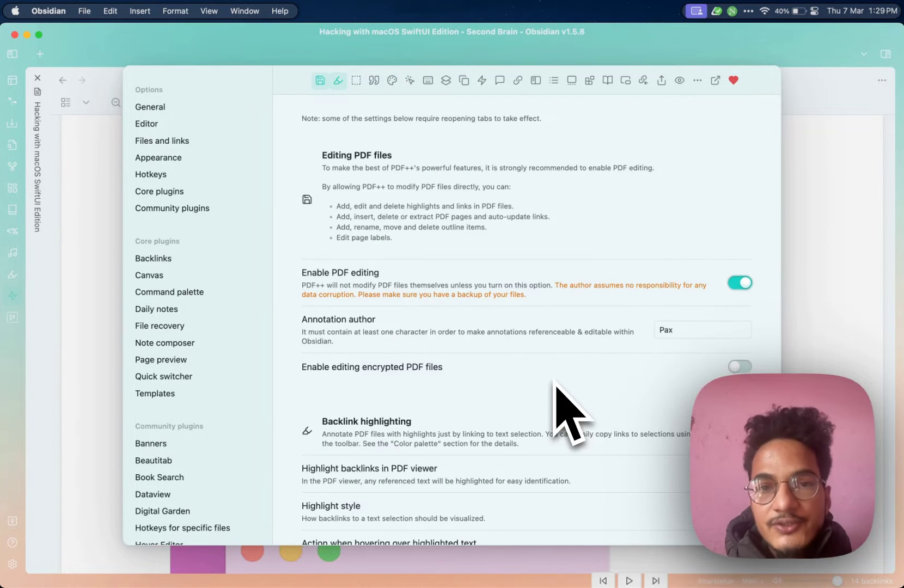